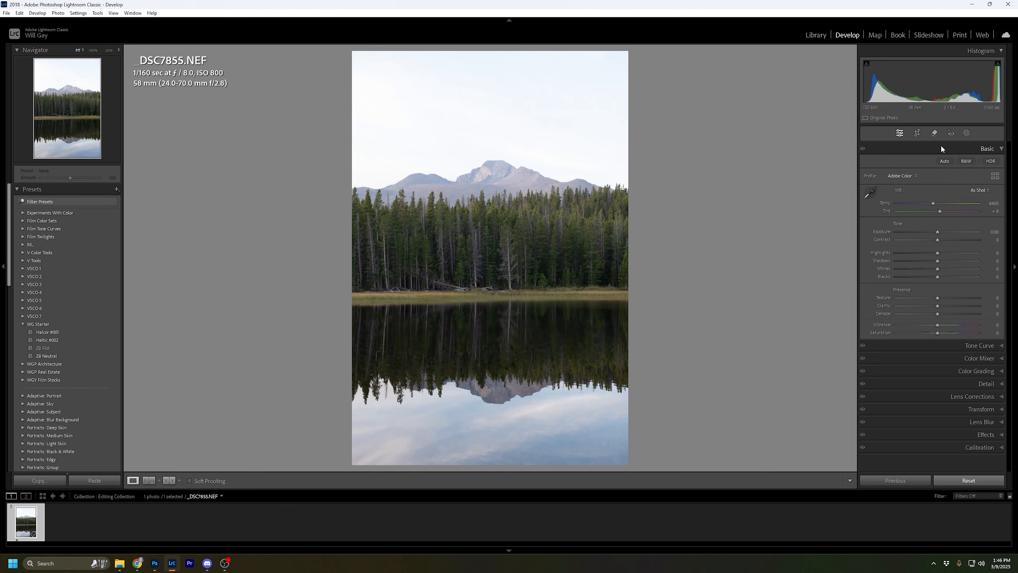
Step: Start cropping the photo, trying a 4 x 5 / 8 x 10 aspect ratio before choosing 4 x 3
click(917, 132)
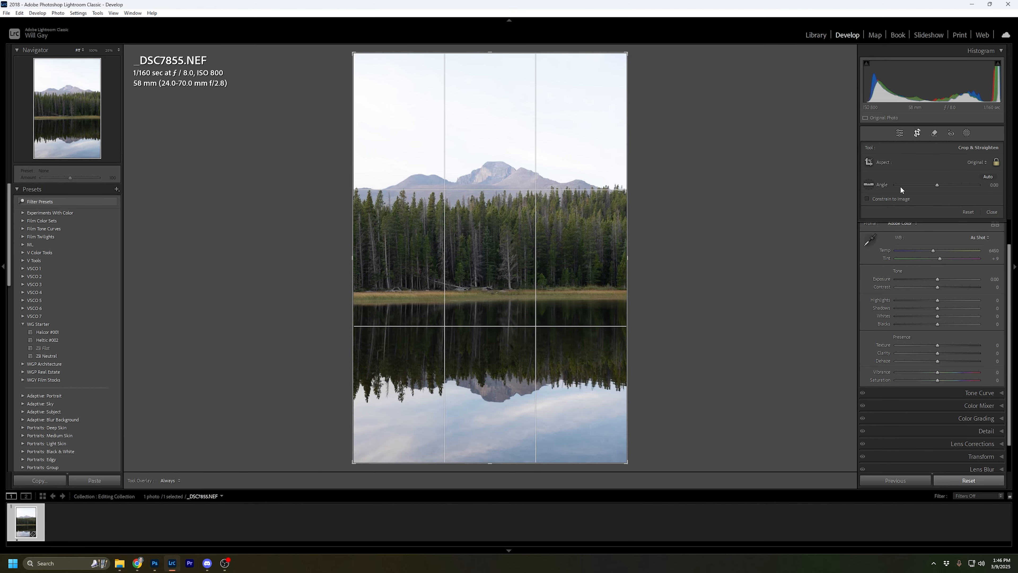
click(977, 163)
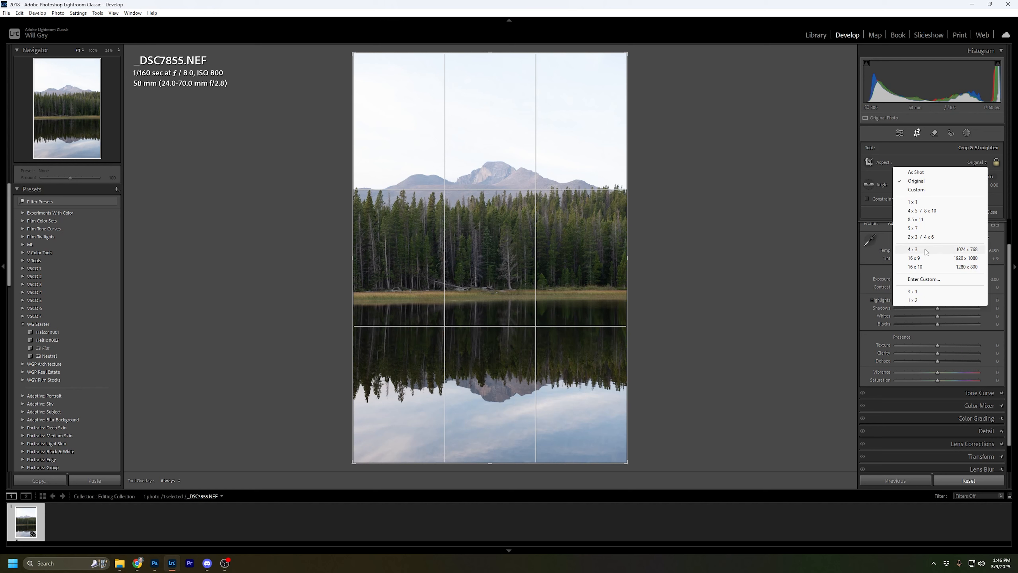
click(922, 210)
drag(538, 221, 586, 221)
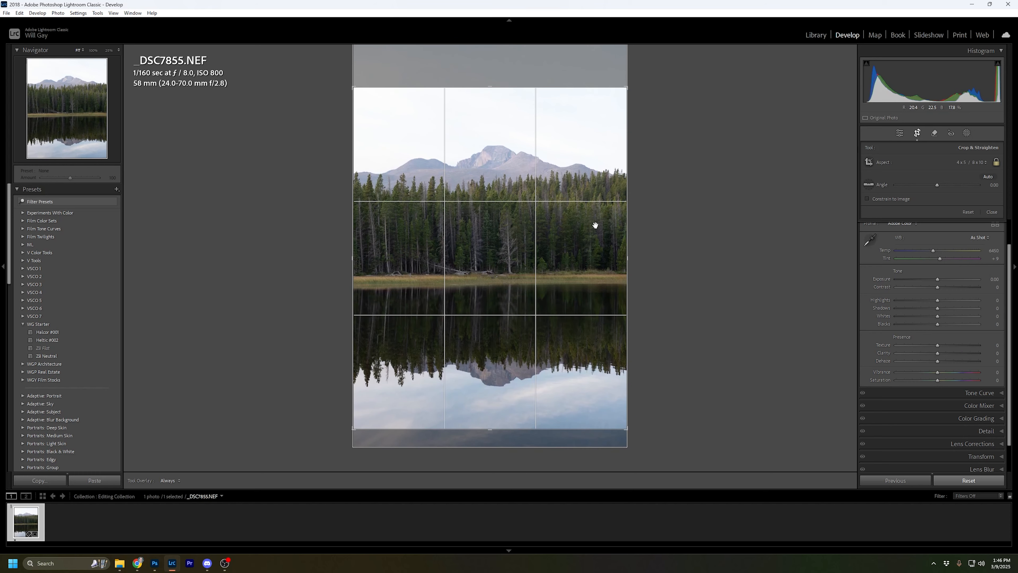
click(975, 163)
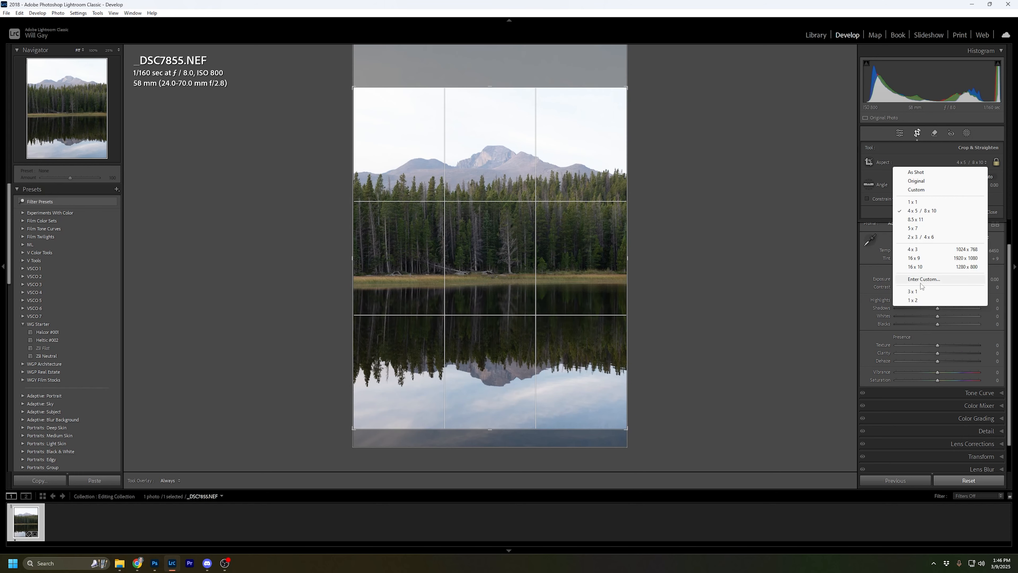
click(923, 250)
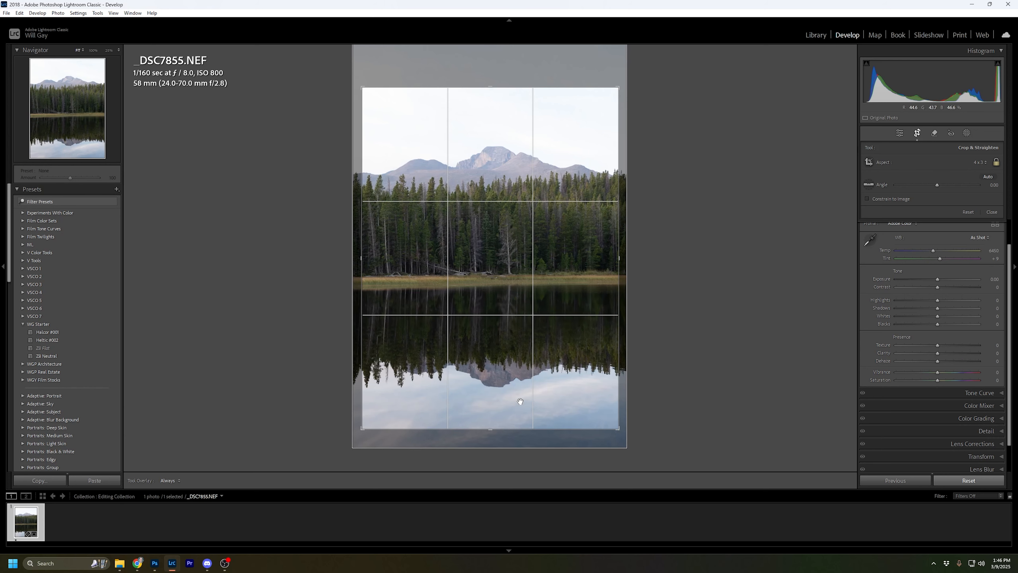
Step: Resize and reposition the crop frame to trim mainly the upper sky while centring the mountain and its reflection, and apply it
drag(491, 431, 489, 438)
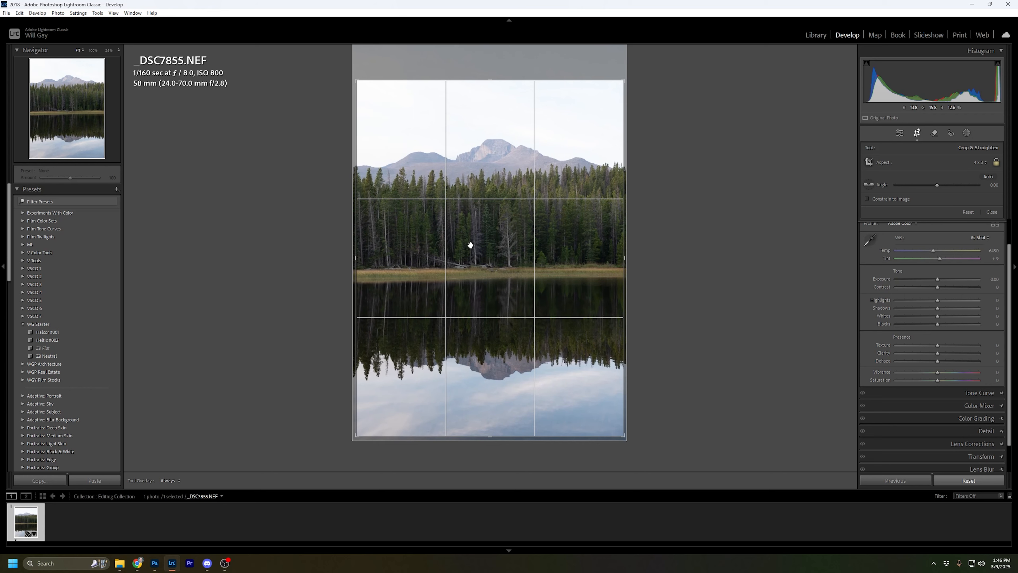
drag(470, 245, 466, 242)
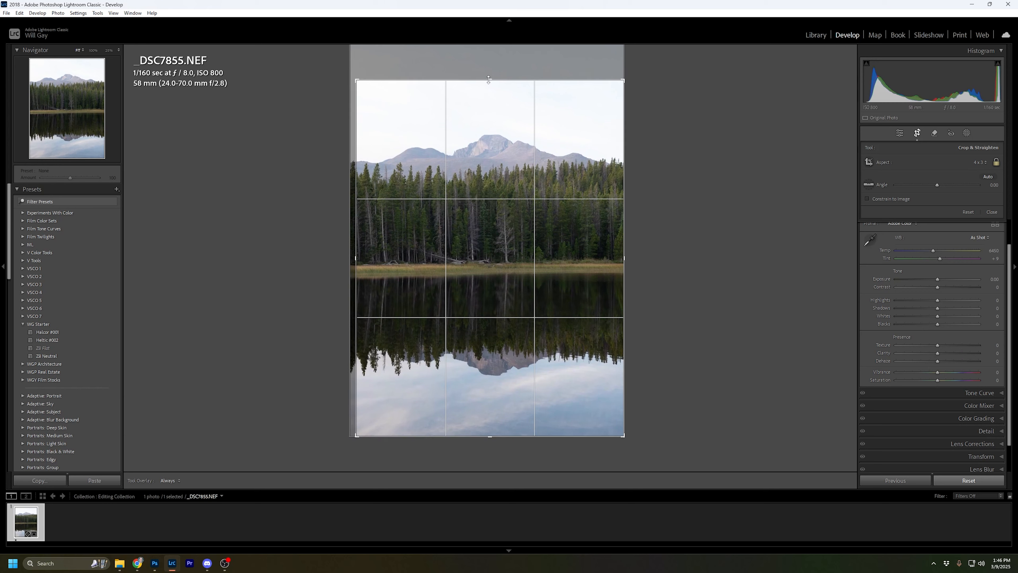
drag(488, 79, 491, 88)
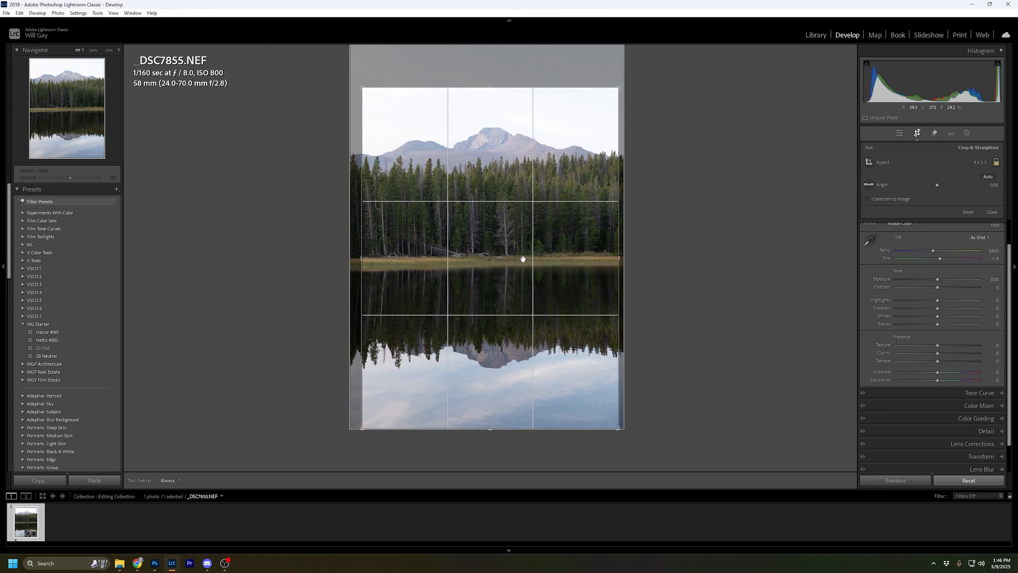
drag(565, 255, 562, 257)
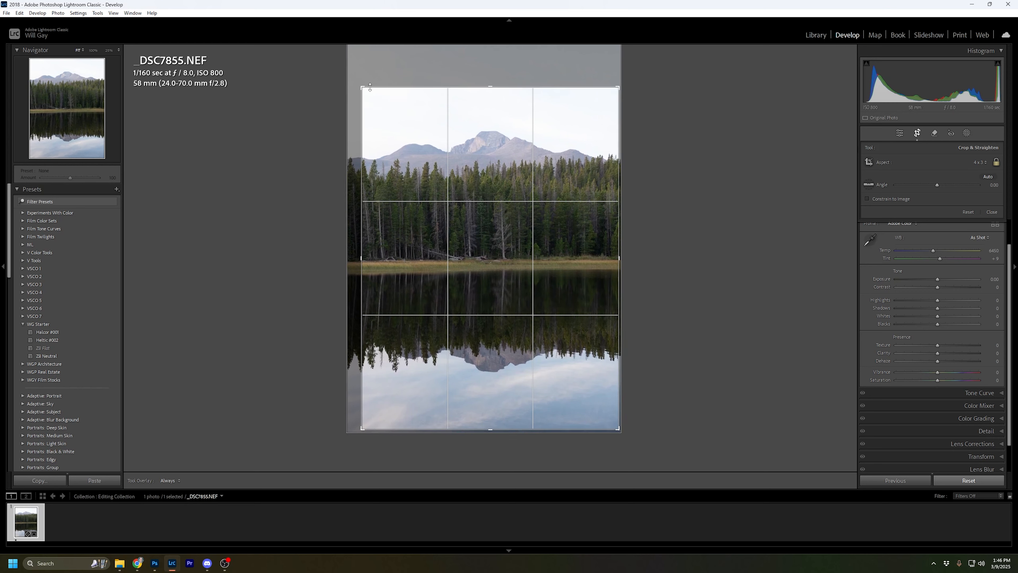
drag(359, 86, 357, 83)
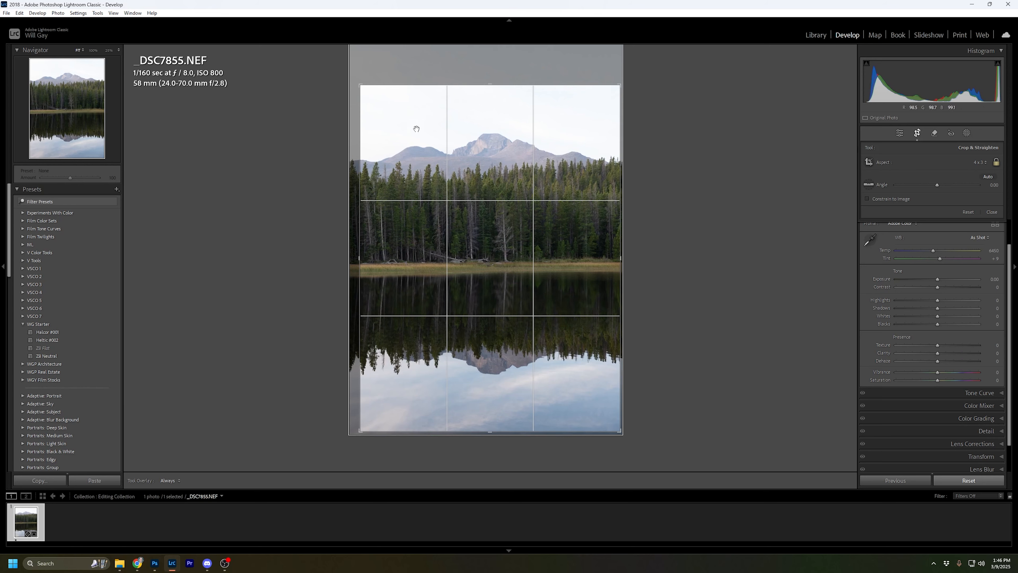
drag(522, 252, 518, 253)
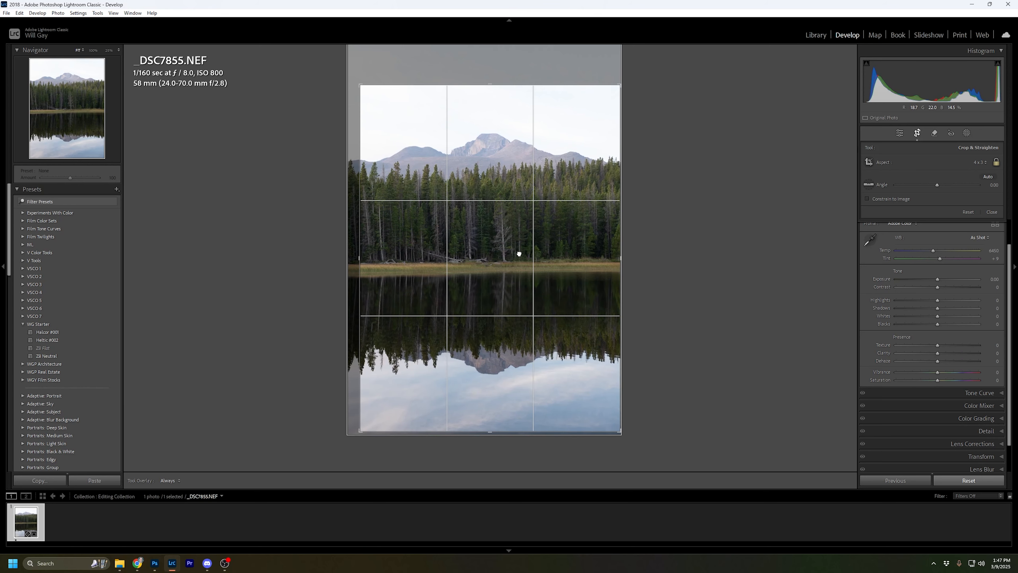
key(Return)
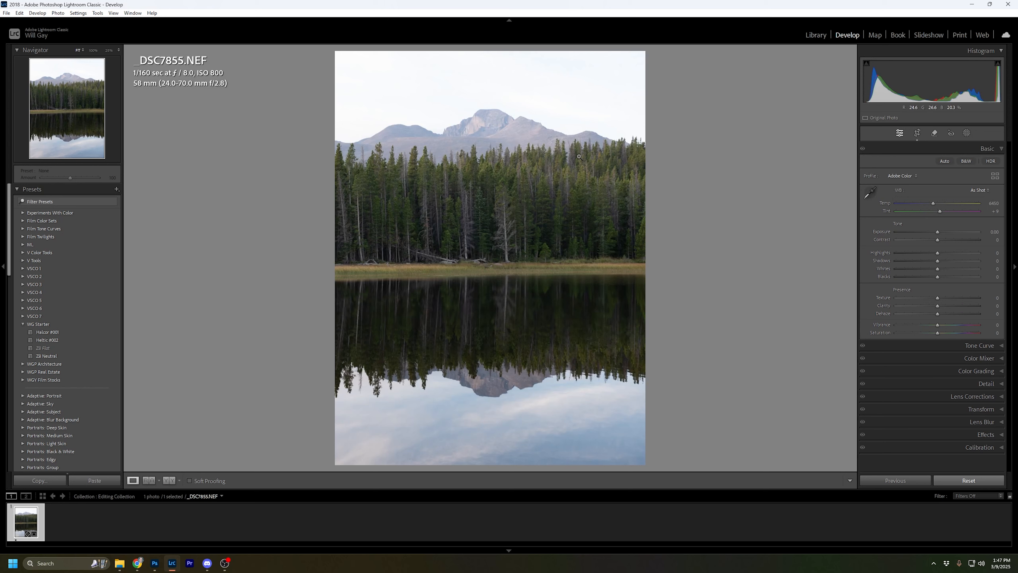
Step: Inspect the reflected treetops near the photo's right edge at full size and return to the whole image
click(614, 372)
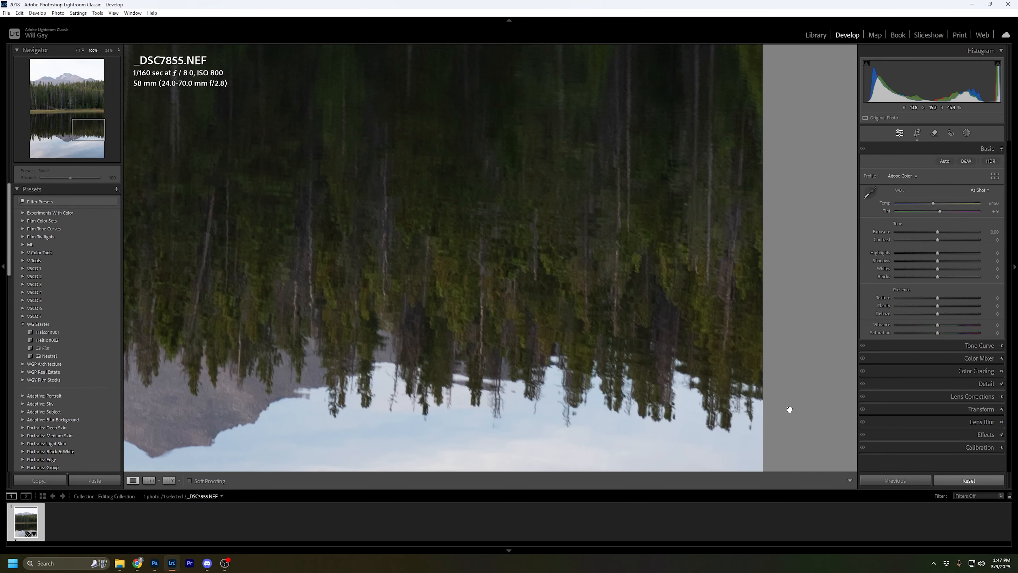
click(620, 260)
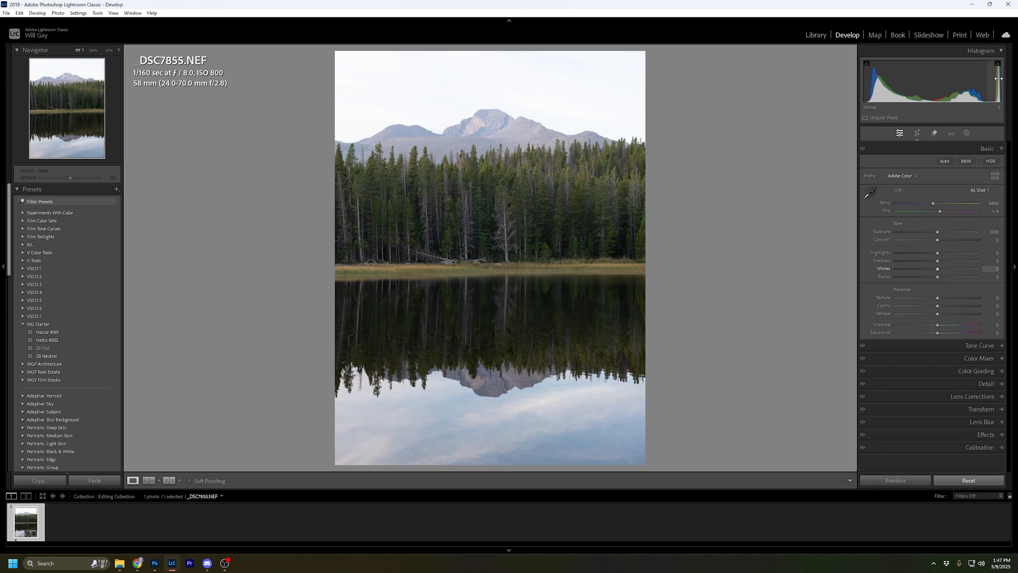
Step: Try lowering the exposure and reset it, and check the photo's capture date and dimensions
drag(938, 232, 921, 230)
double_click(922, 231)
key(i)
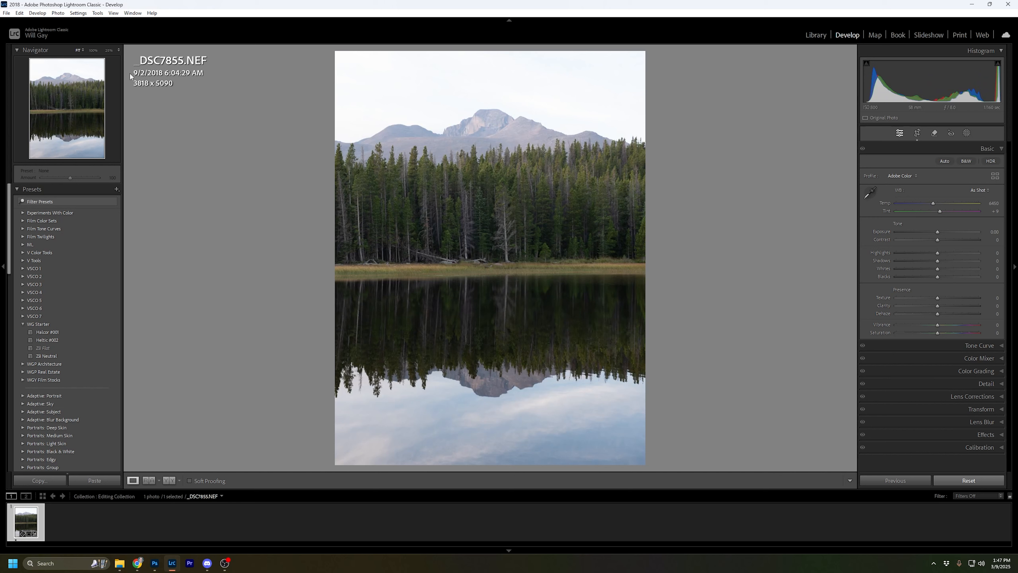
key(i)
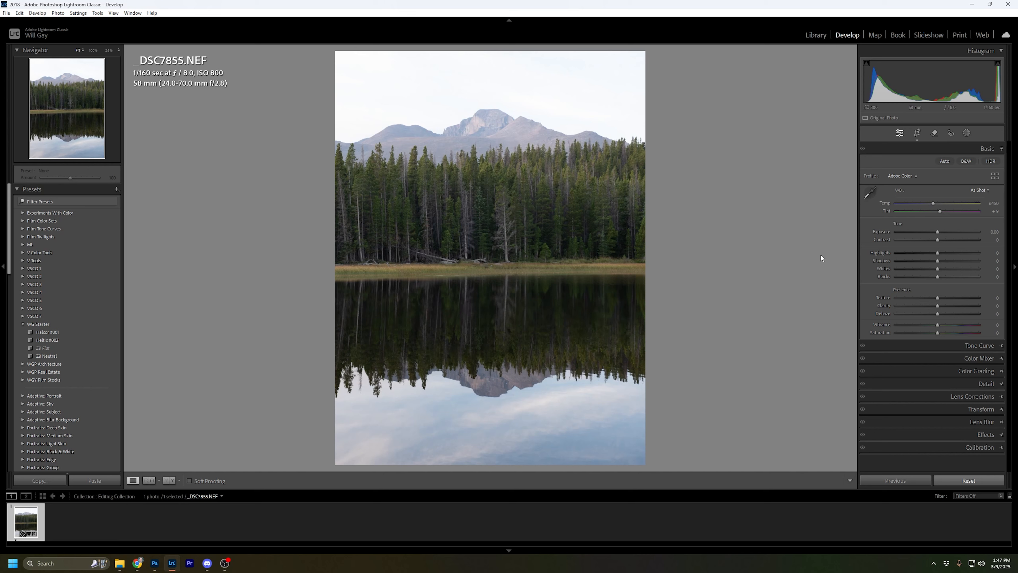
Step: Apply the Camera Landscape profile to the photo
click(909, 176)
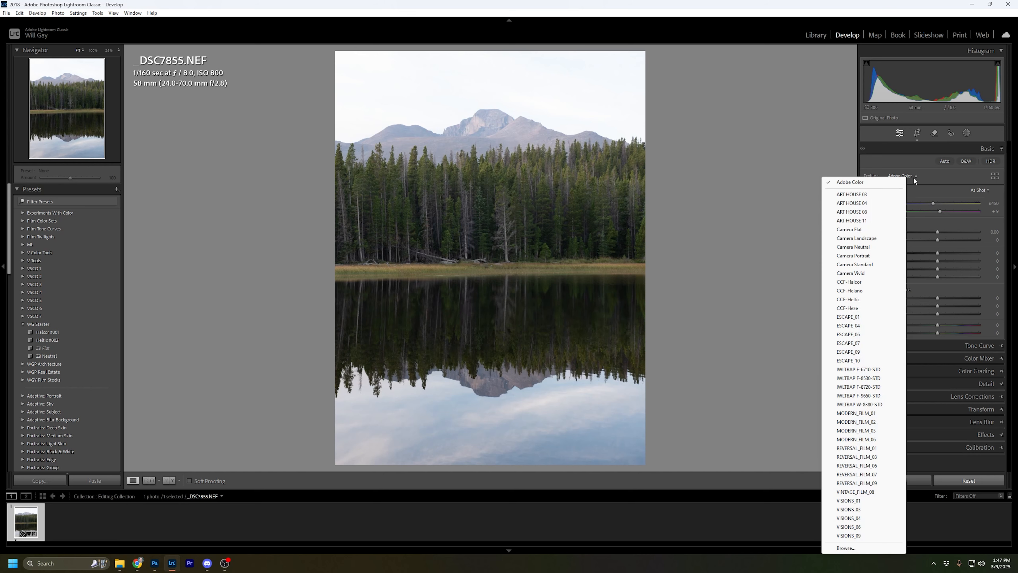
click(874, 239)
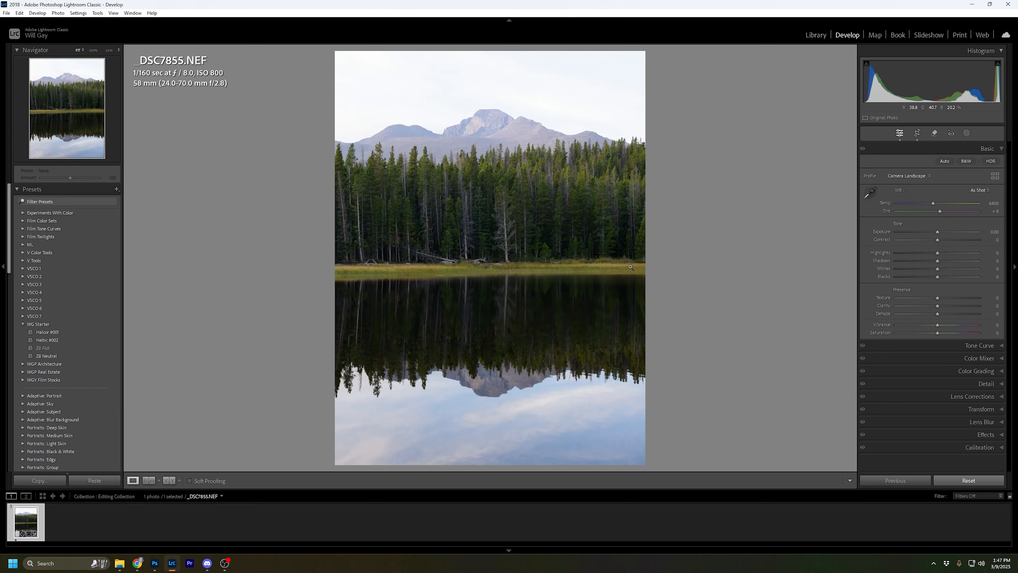
Step: Try the ESCAPE_01 and MODERN_FILM_01 profiles for comparison and return to Camera Landscape
click(909, 176)
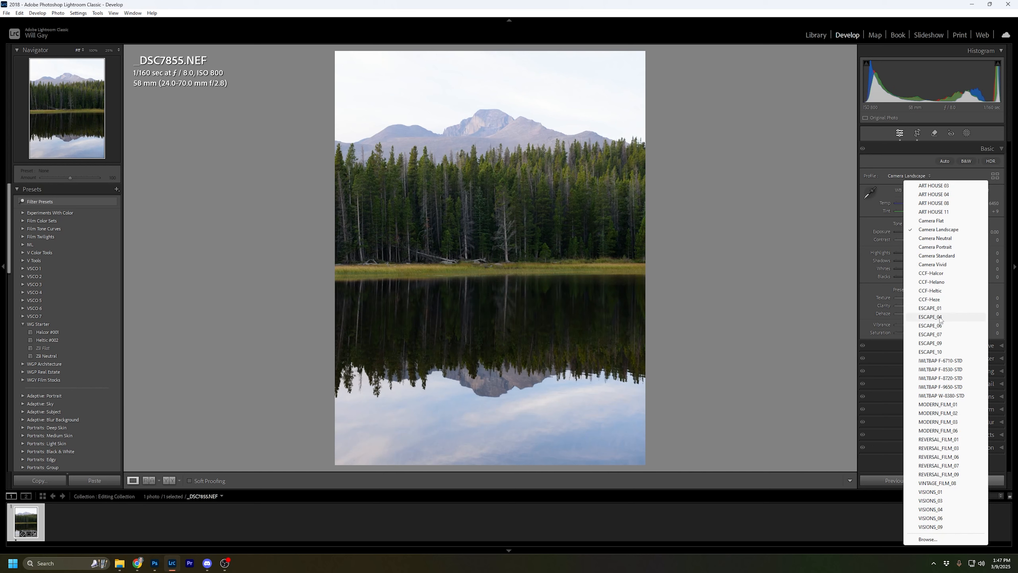
click(939, 308)
click(903, 176)
click(938, 408)
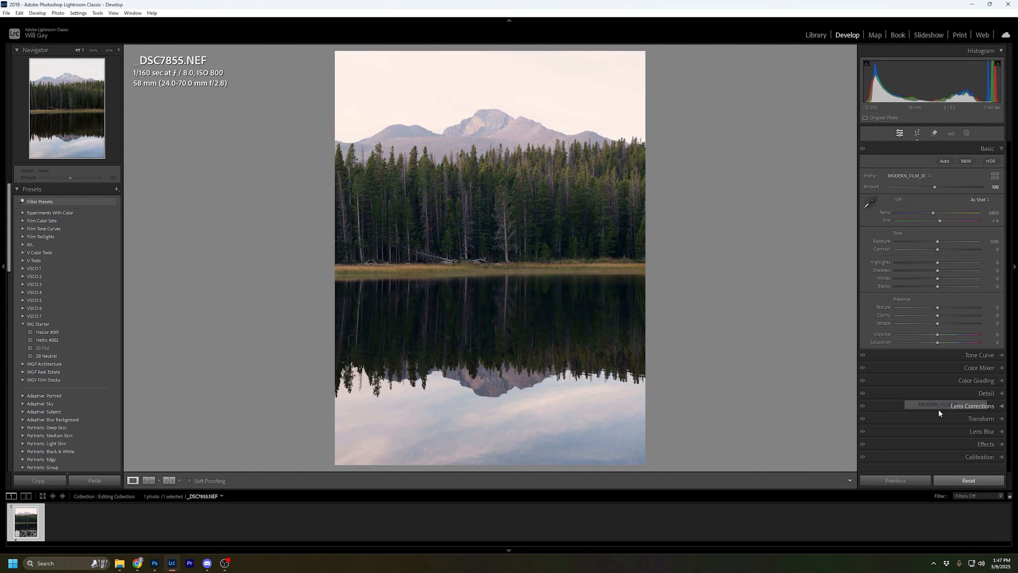
click(915, 175)
click(948, 230)
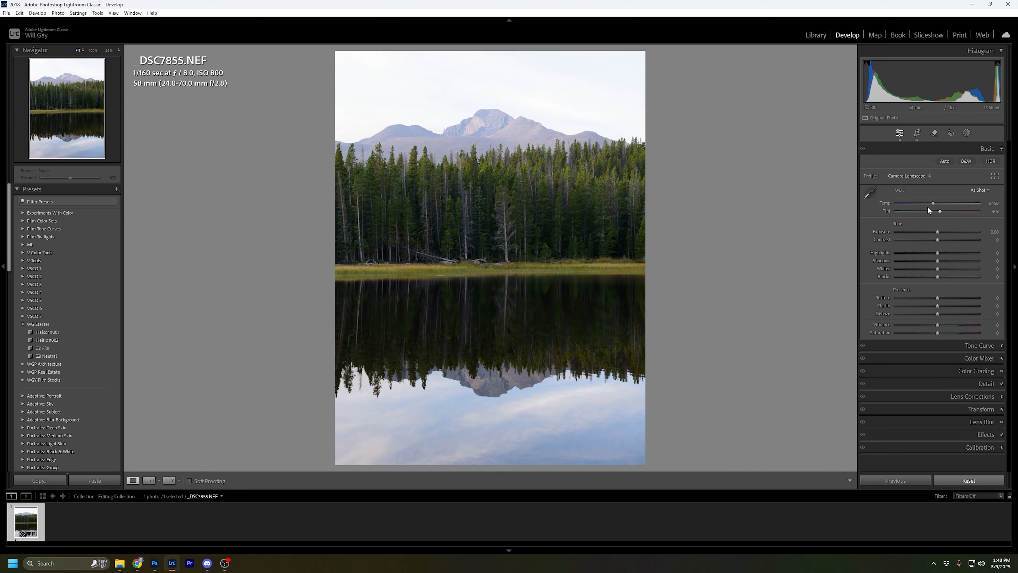
Step: Try a different white balance preset on the photo and switch it back
click(978, 190)
click(958, 208)
click(979, 192)
click(963, 199)
Step: Warm up the photo's white balance by setting the temperature to 7500
key(Up)
key(Up)
key(Up)
key(Up)
key(Up)
key(Up)
key(Up)
key(Up)
key(Up)
key(Up)
key(Up)
key(Up)
key(Up)
key(Up)
key(Up)
key(Up)
key(Up)
key(Up)
key(Up)
key(Up)
click(990, 204)
text(7500)
key(Return)
Step: Adjust the photo's tint, trying +16 and setting it to +15
click(477, 130)
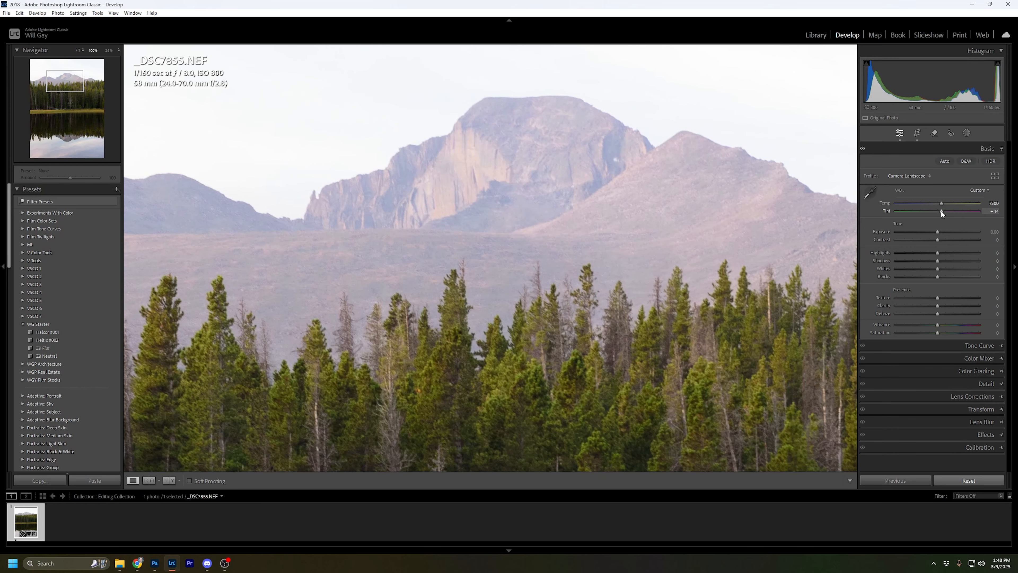
drag(941, 211, 943, 211)
click(993, 211)
text(16)
key(Return)
text(15)
key(Return)
click(597, 267)
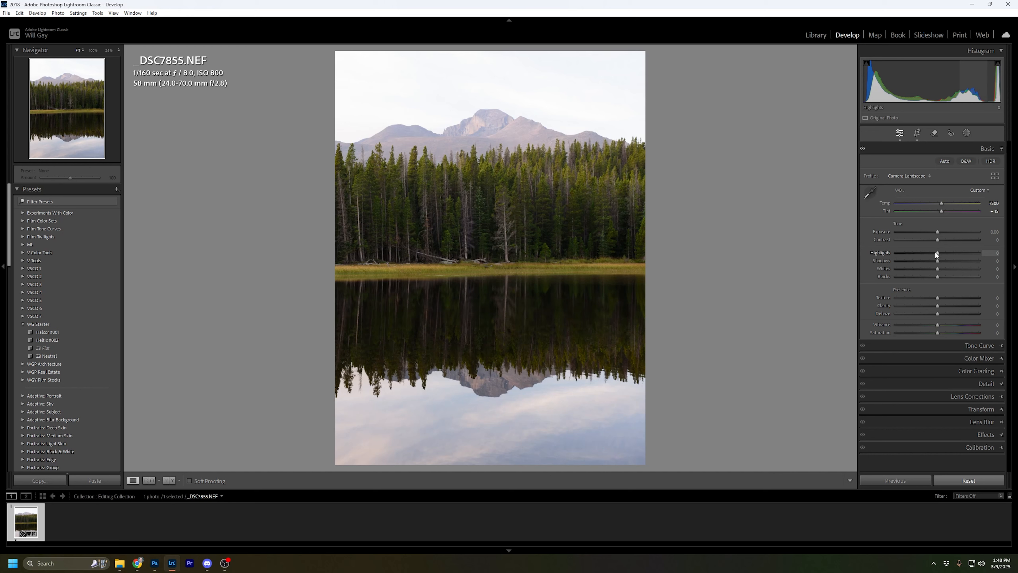
Step: Lower the whole photo's Highlights to about -58
mouse_move(935, 254)
mouse_down()
mouse_move(896, 255)
mouse_move(936, 254)
mouse_up()
drag(936, 252, 912, 250)
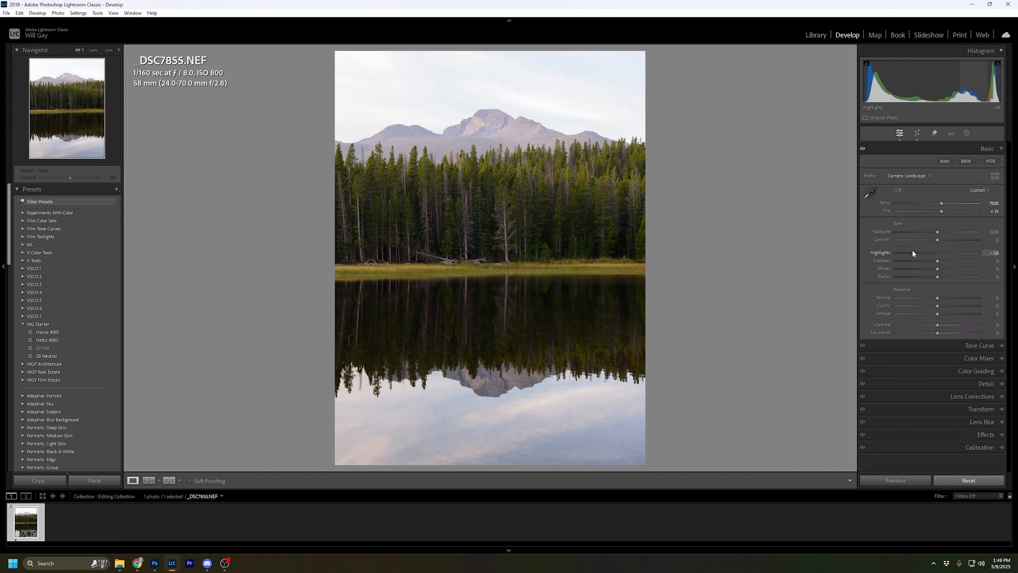
Step: Add a linear gradient mask covering the sky and mountains and fading out into the upper part of the forest
click(968, 132)
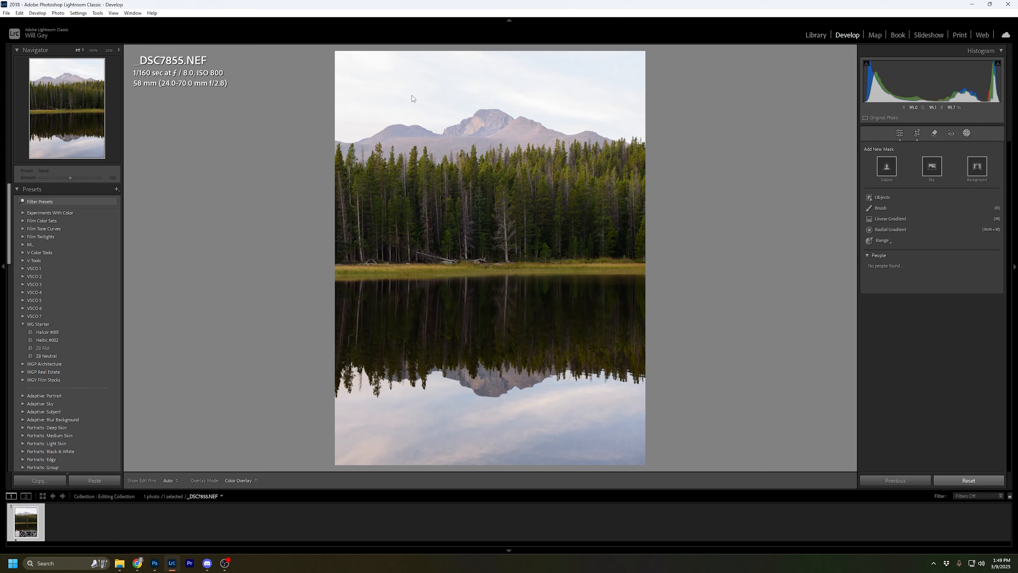
click(900, 220)
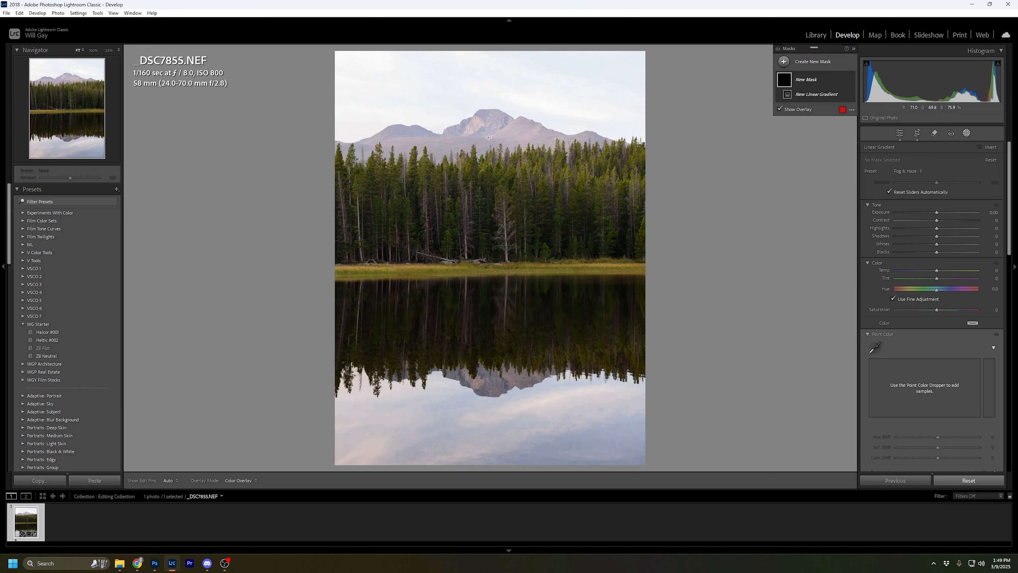
drag(488, 145, 490, 196)
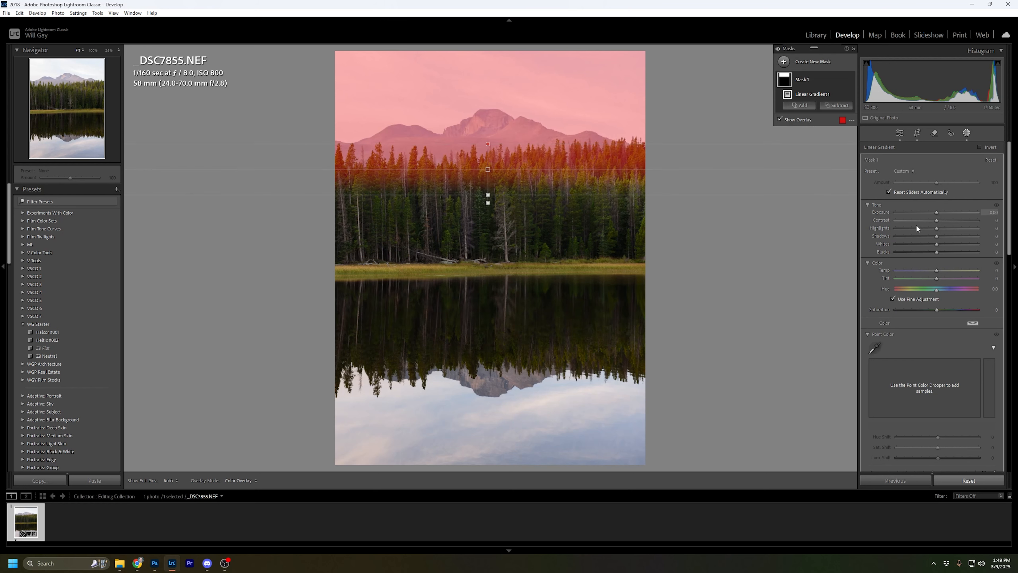
Step: Set the sky gradient mask's Exposure to -0.30 and its Highlights to -30
drag(937, 211, 931, 211)
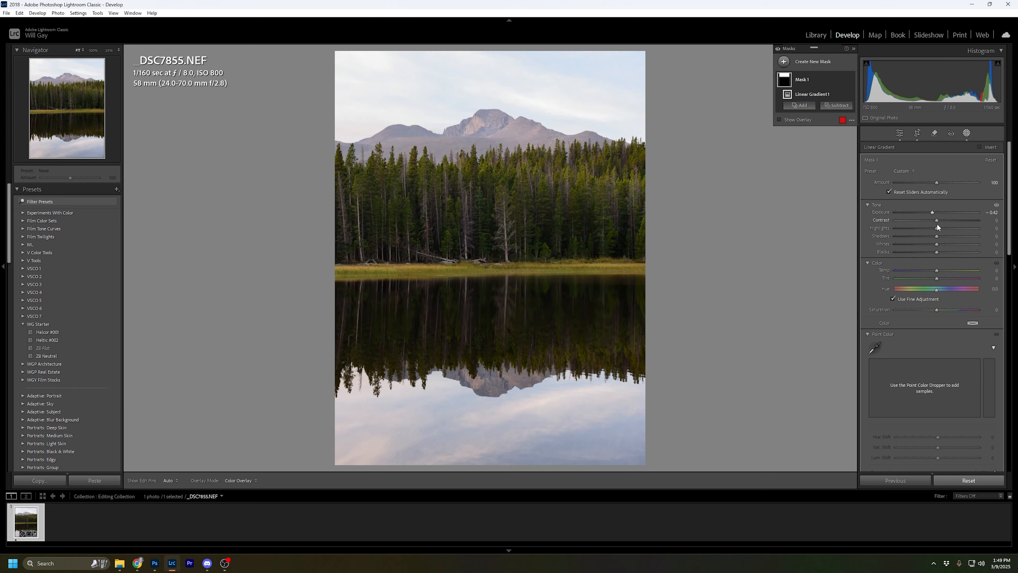
click(988, 211)
text(- 0)
text(.3)
key(Return)
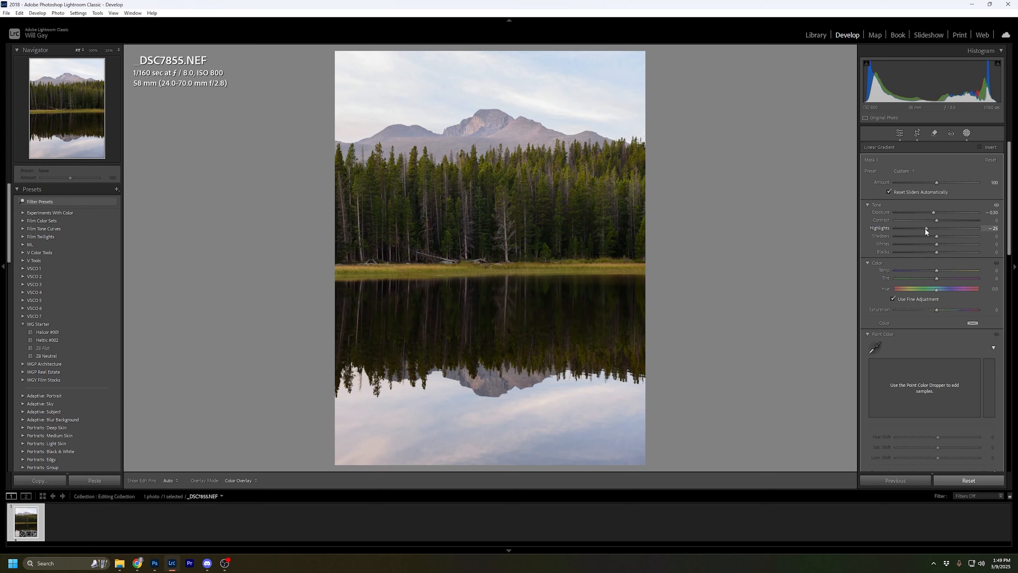
drag(923, 228, 925, 227)
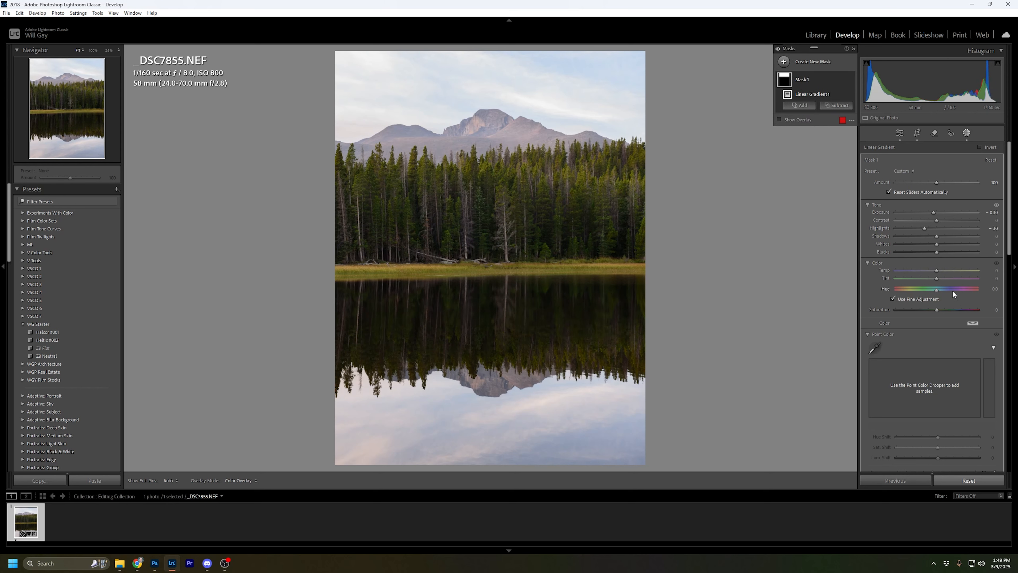
Step: Set Dehaze to 15 for the sky gradient mask
scroll(950, 289, down, 5)
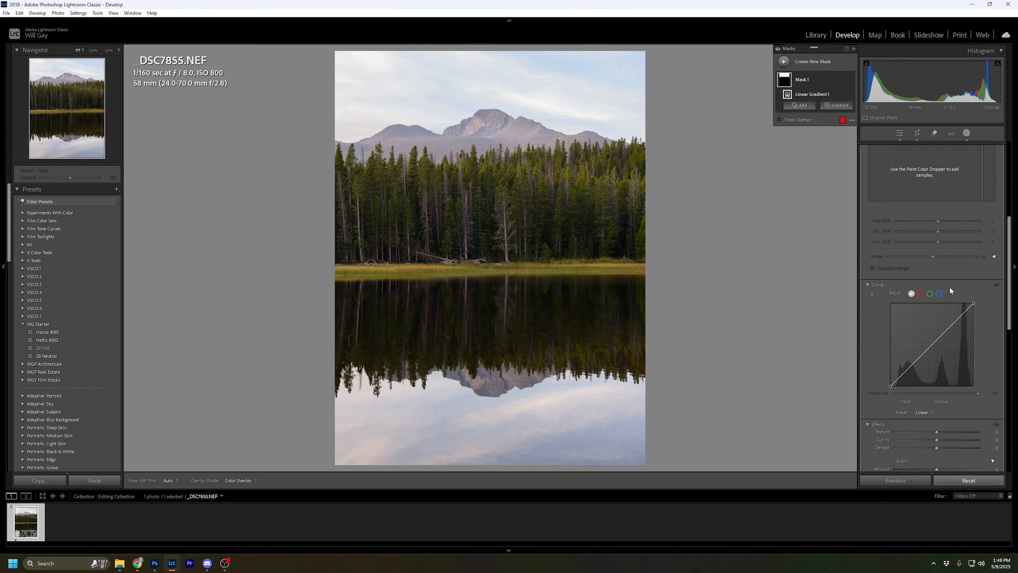
scroll(974, 292, down, 3)
click(996, 304)
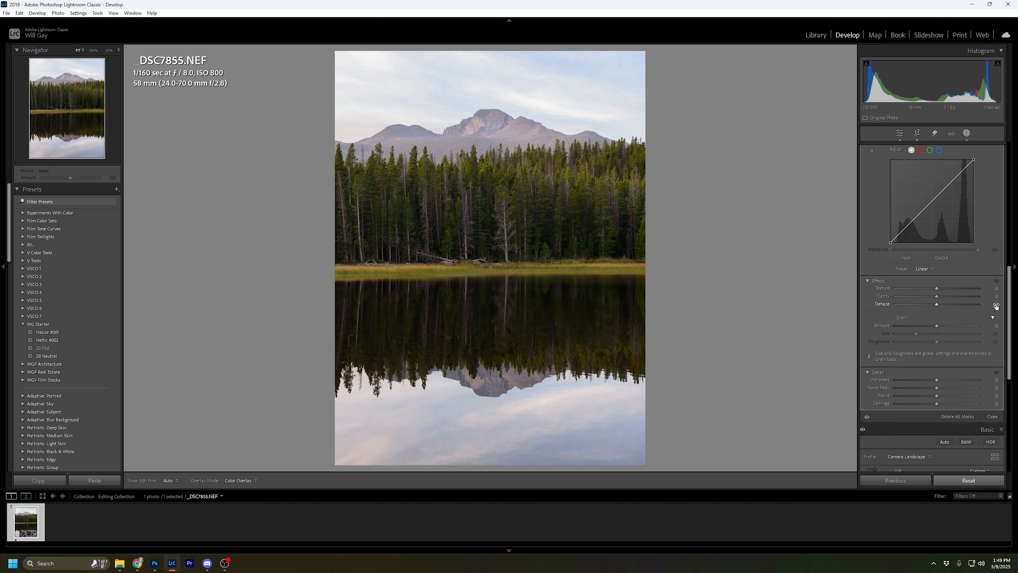
text(15)
key(Return)
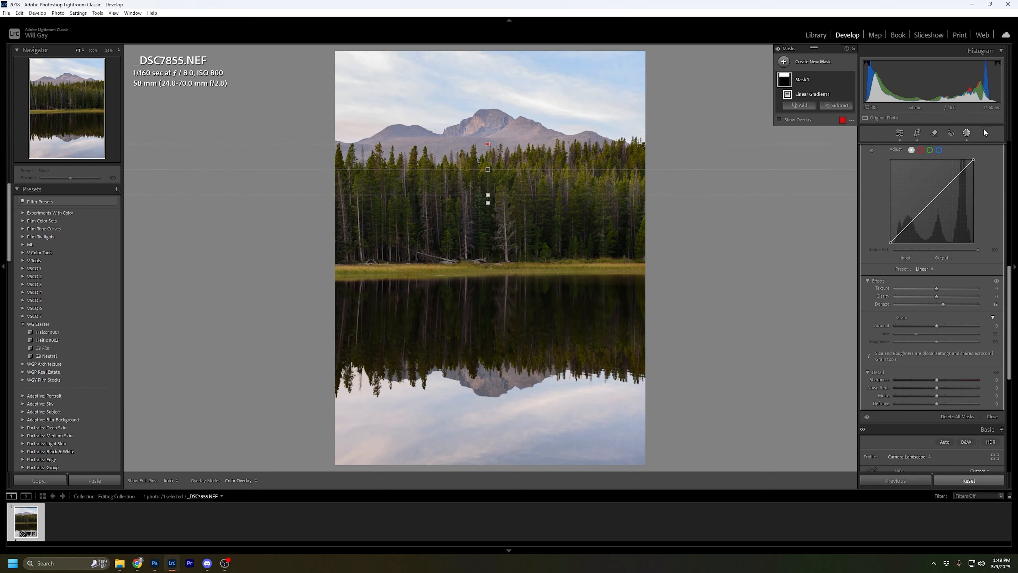
Step: Set Shadows to 10 for the sky gradient mask
scroll(971, 229, up, 10)
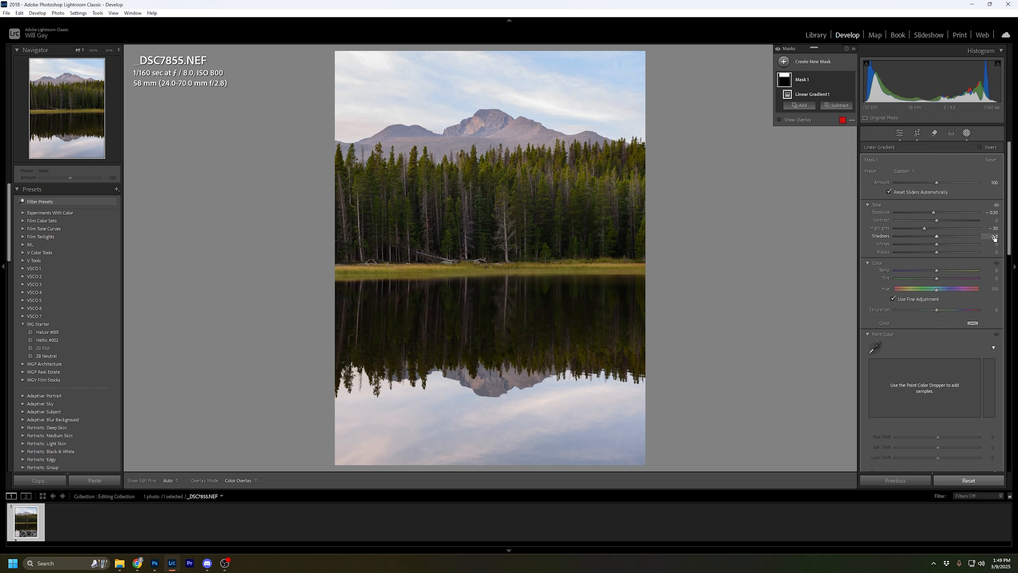
click(993, 236)
text(1)
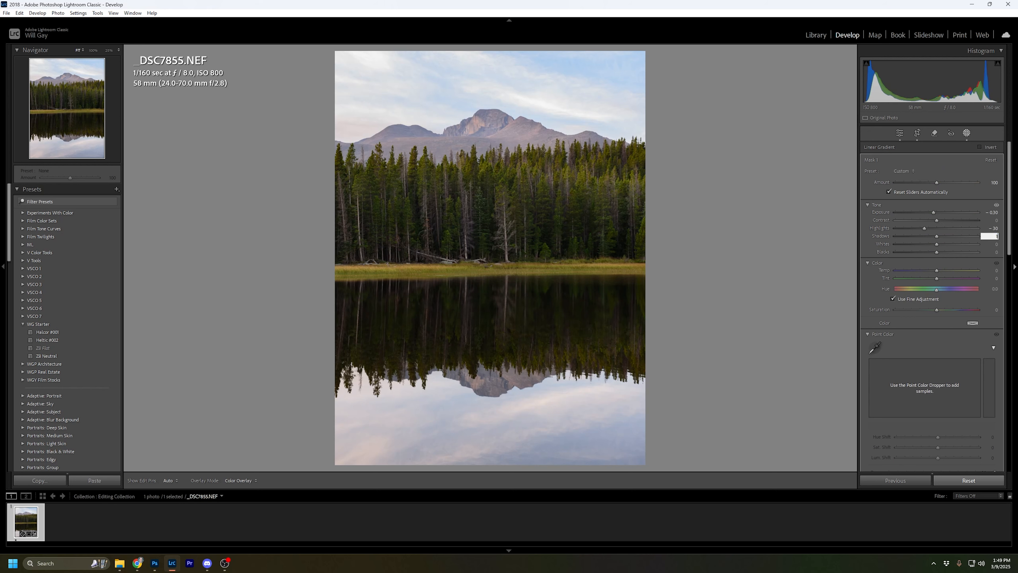
key(Return)
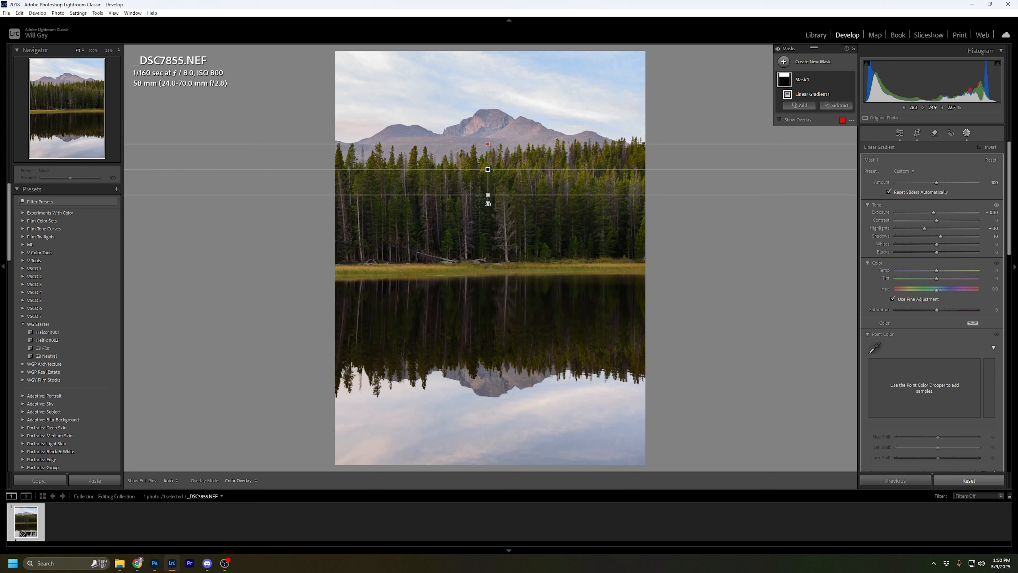
Step: Widen the sky gradient's fade slightly upward and further down into the forest, and compare the photo with the mask hidden and shown
drag(488, 197, 491, 232)
drag(488, 144, 488, 132)
drag(488, 237, 486, 217)
click(851, 79)
click(850, 80)
click(851, 79)
click(850, 79)
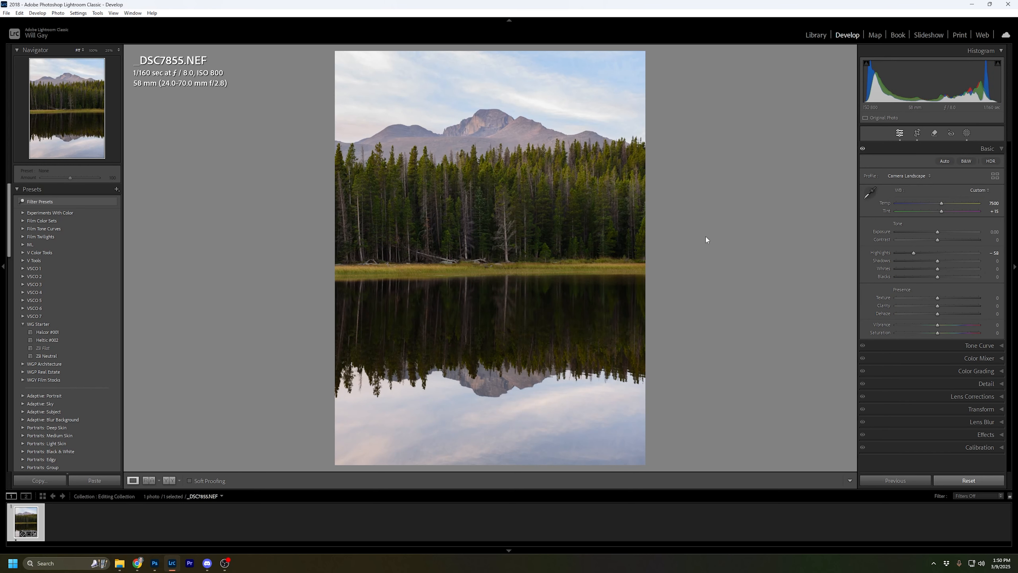
click(228, 565)
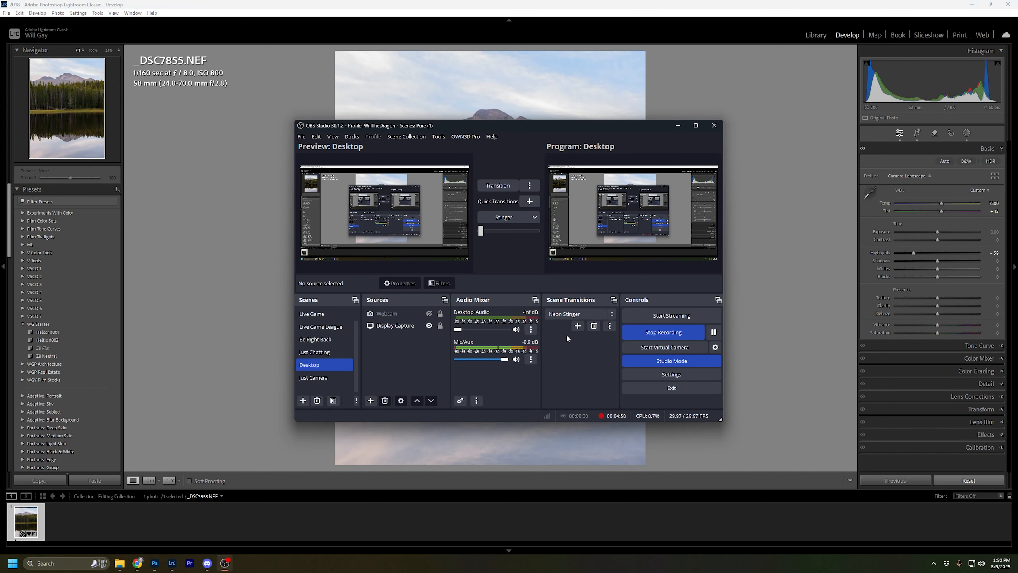
key(alt+Tab)
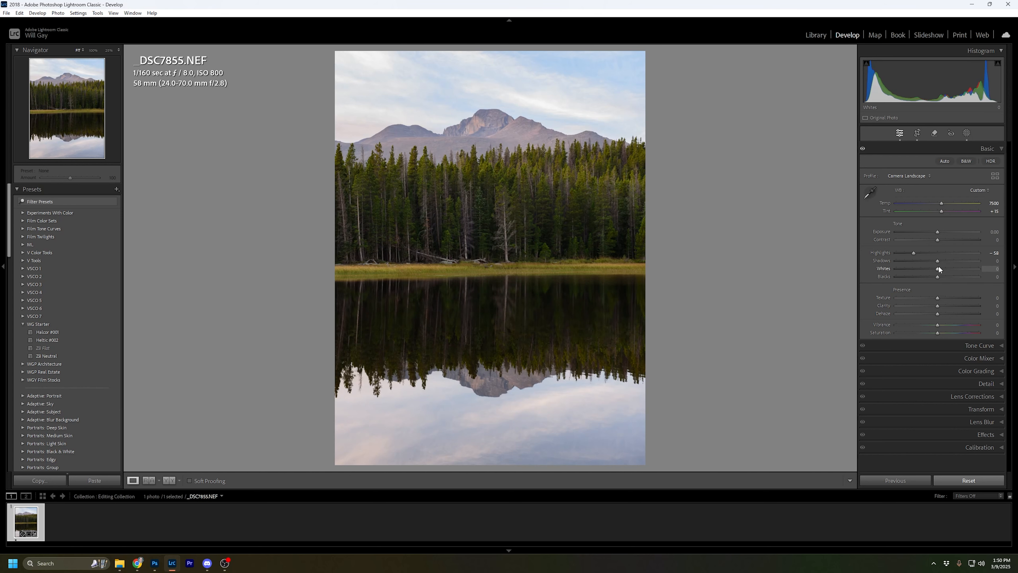
Step: Set the whole photo's Shadows to +20, Blacks to about -23 and Exposure to -0.10
drag(937, 261, 945, 261)
double_click(943, 260)
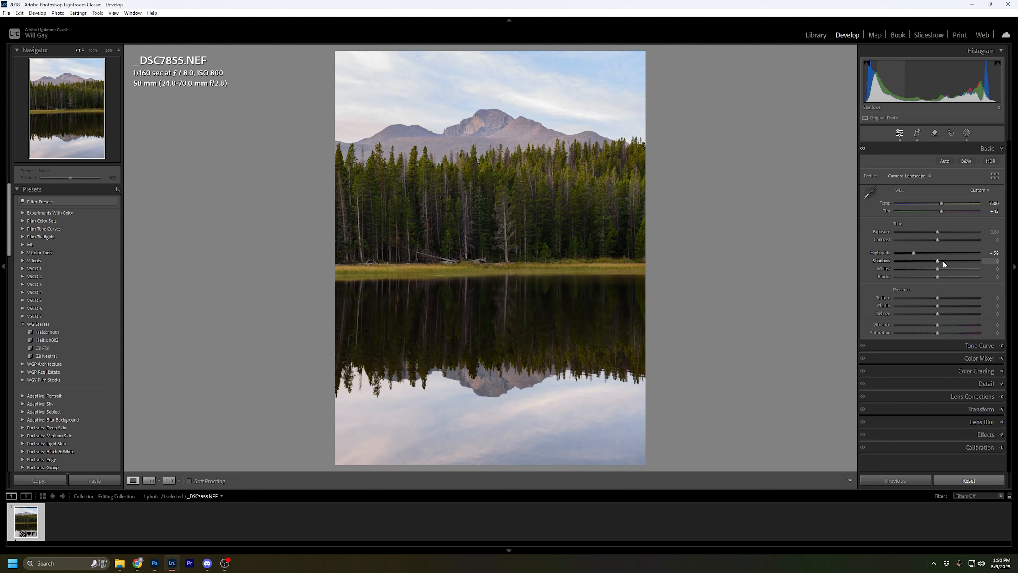
drag(939, 261, 931, 275)
drag(944, 259, 938, 232)
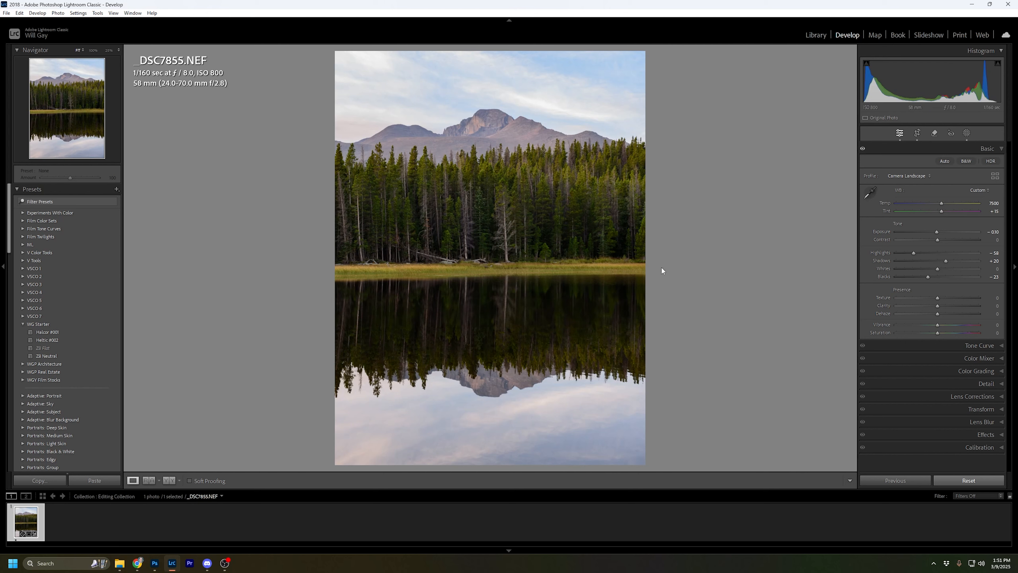
Step: Create a brush mask and paint one straight size 5.0 stroke along the grassy shoreline across the photo's full width
click(967, 133)
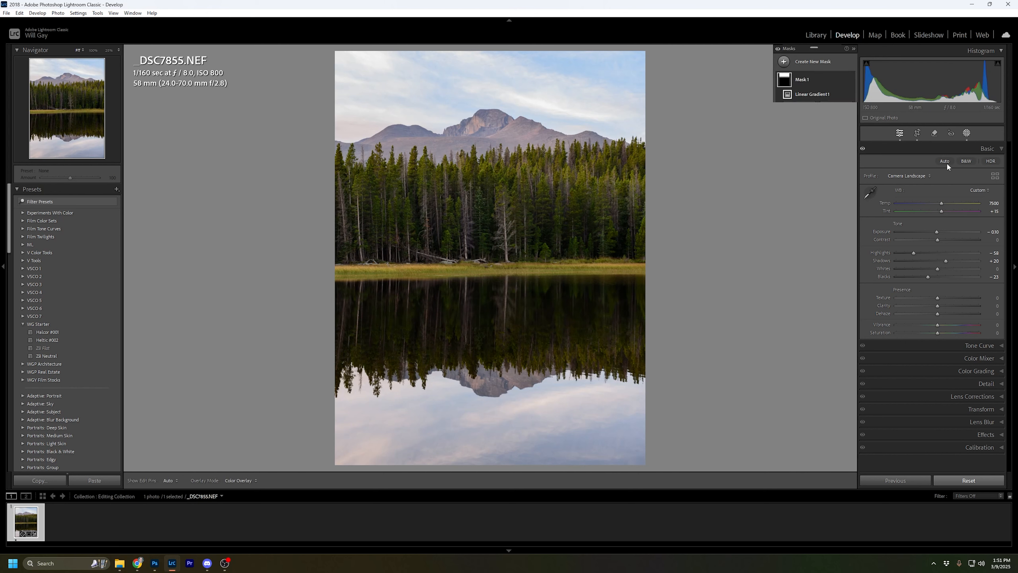
click(813, 64)
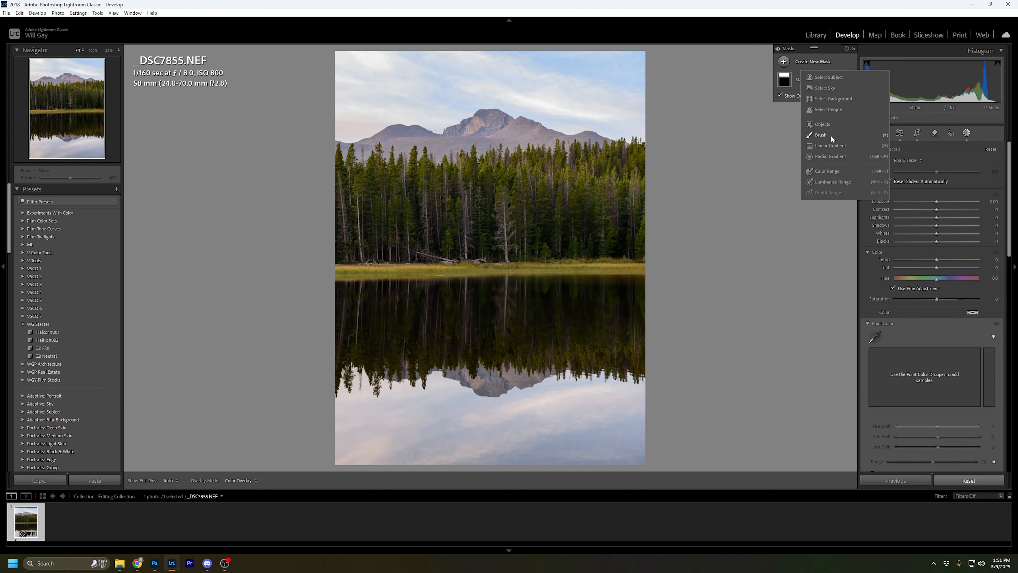
click(824, 136)
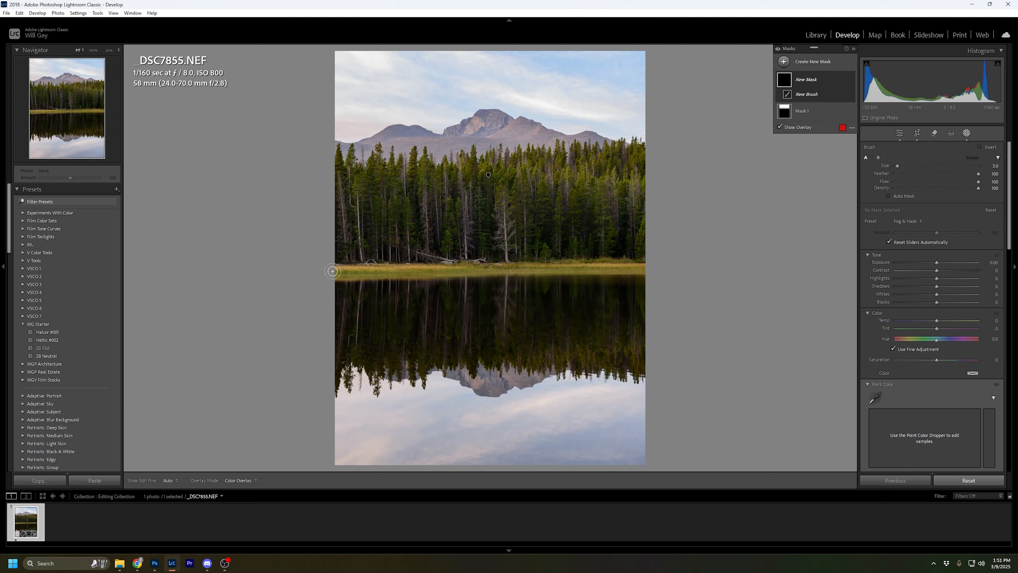
key(h)
click(332, 271)
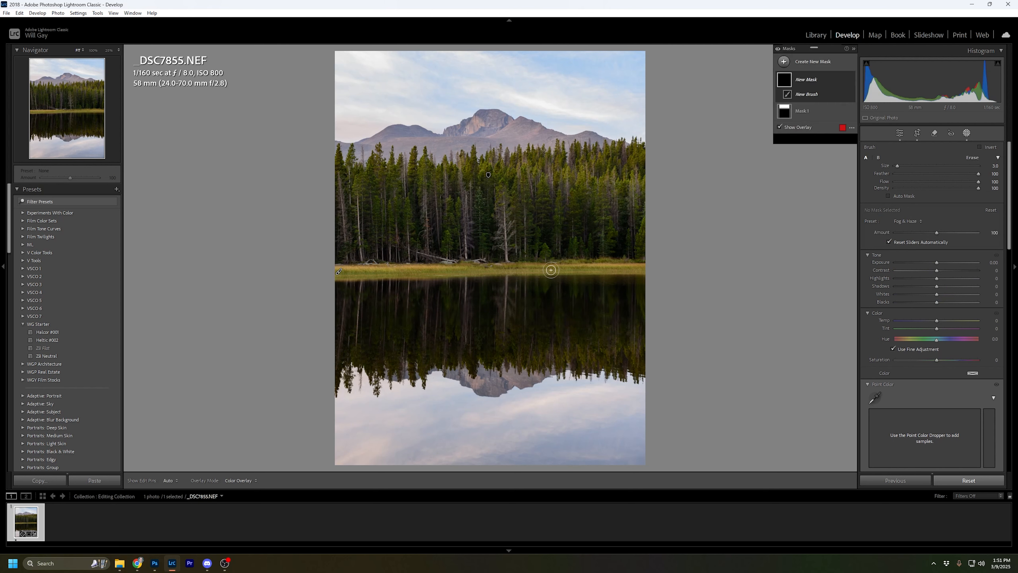
shift+click(650, 268)
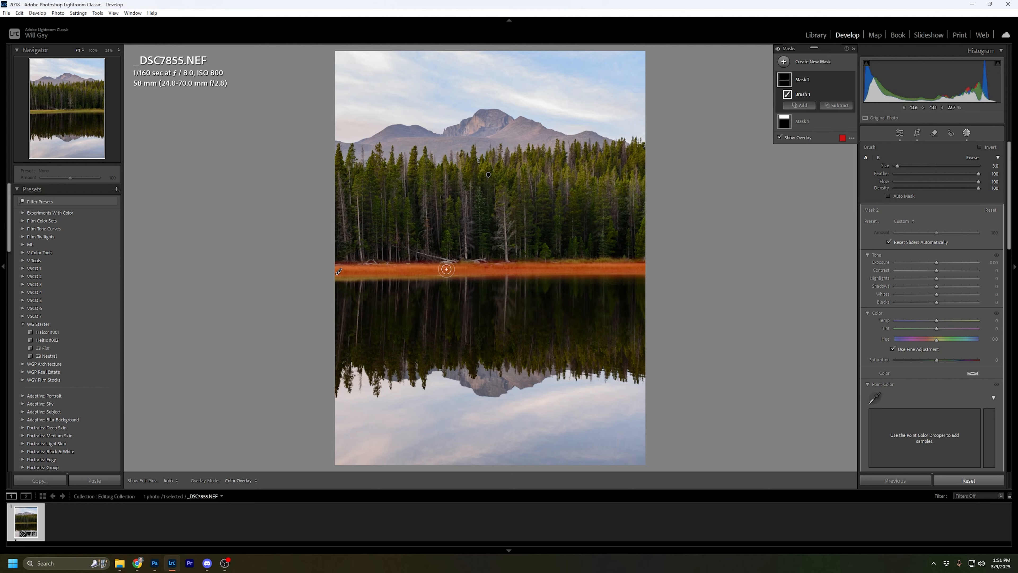
Step: Check the brushed shoreline's coverage with the mask pins hidden and shown
key(h)
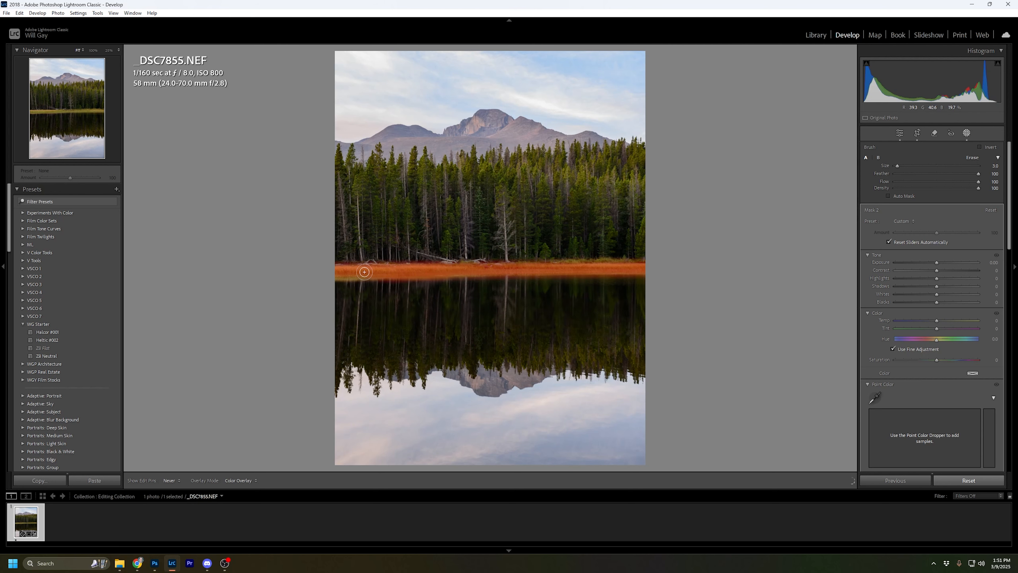
key(h)
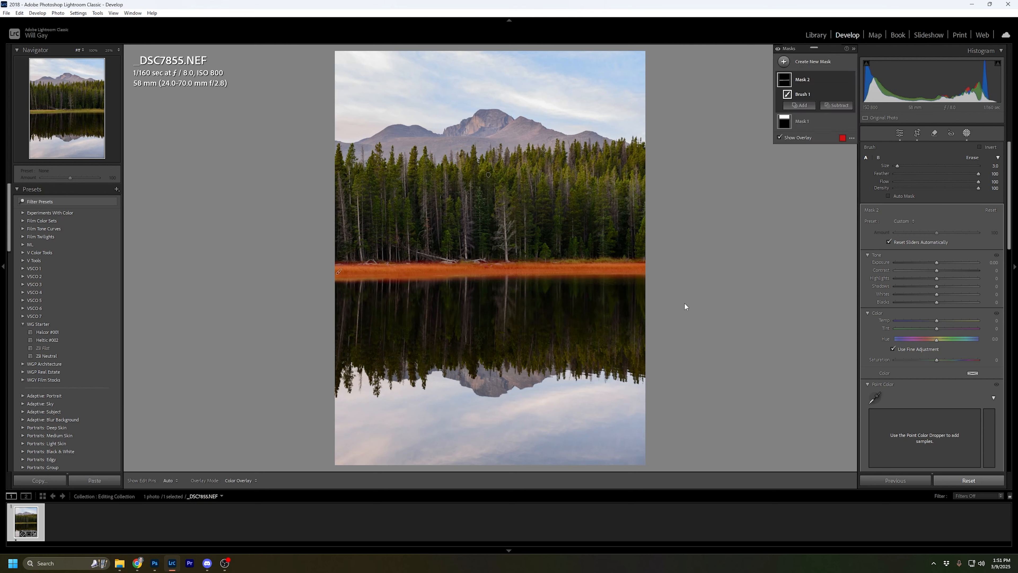
key(h)
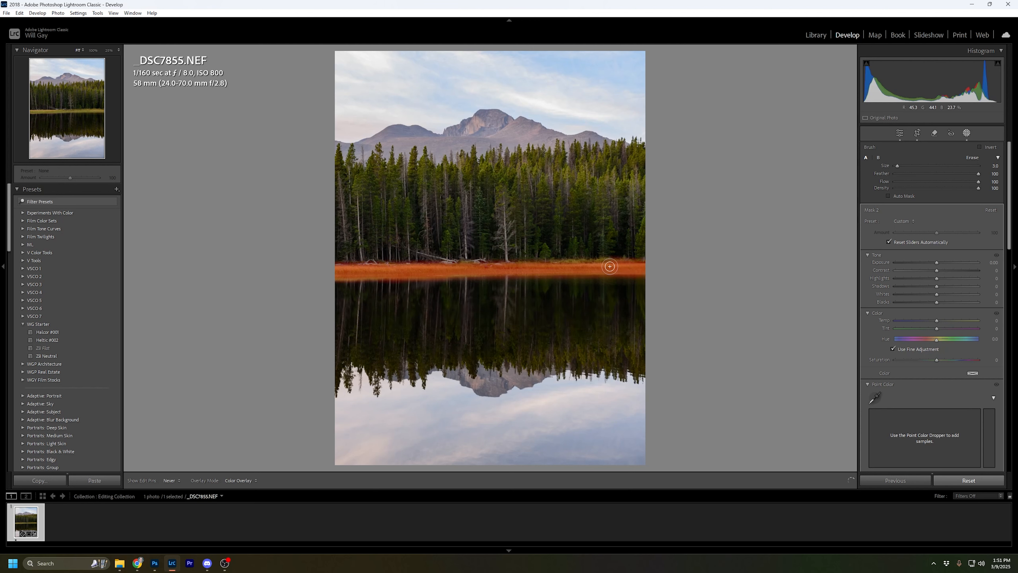
key(h)
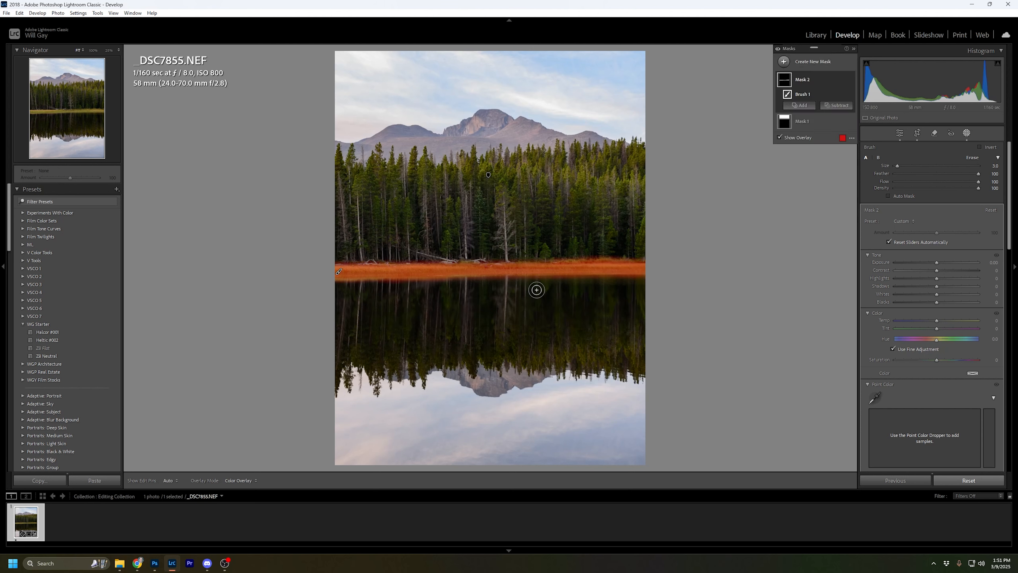
key(h)
key(h)
Step: Try an Exposure of 0.25 for the shoreline brush mask and reduce it to 0.10
click(988, 262)
text(.25)
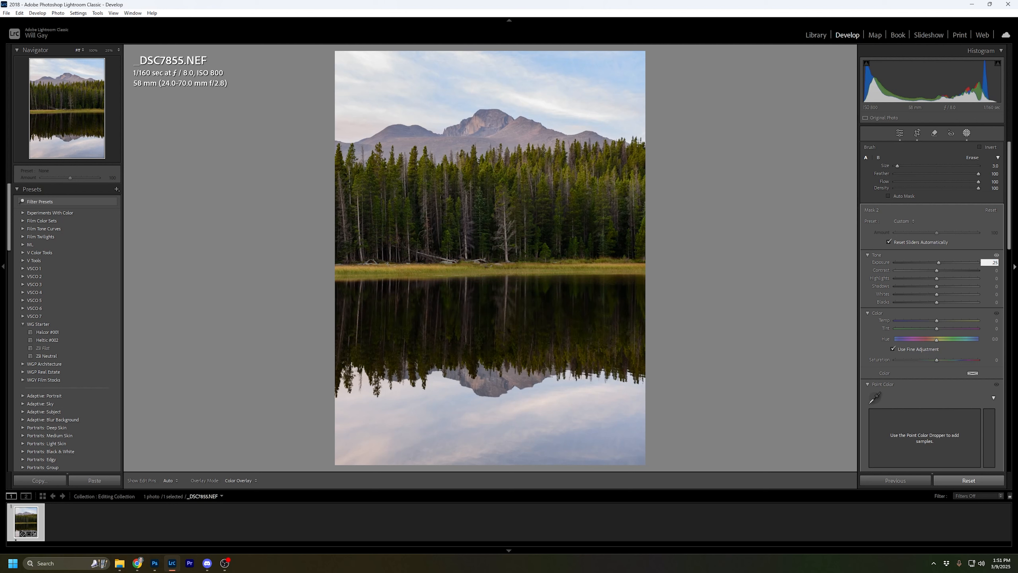
key(Return)
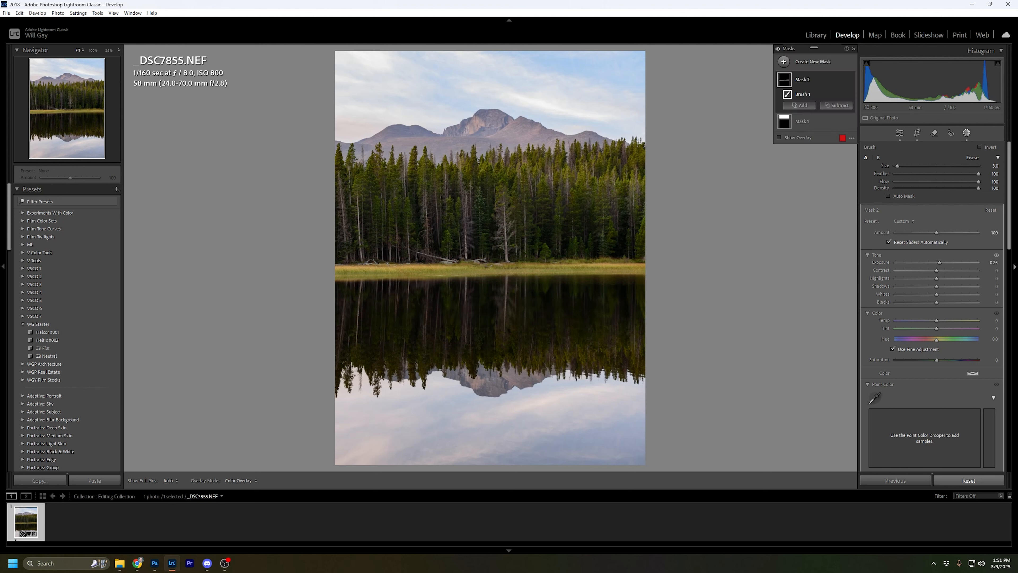
text(.)
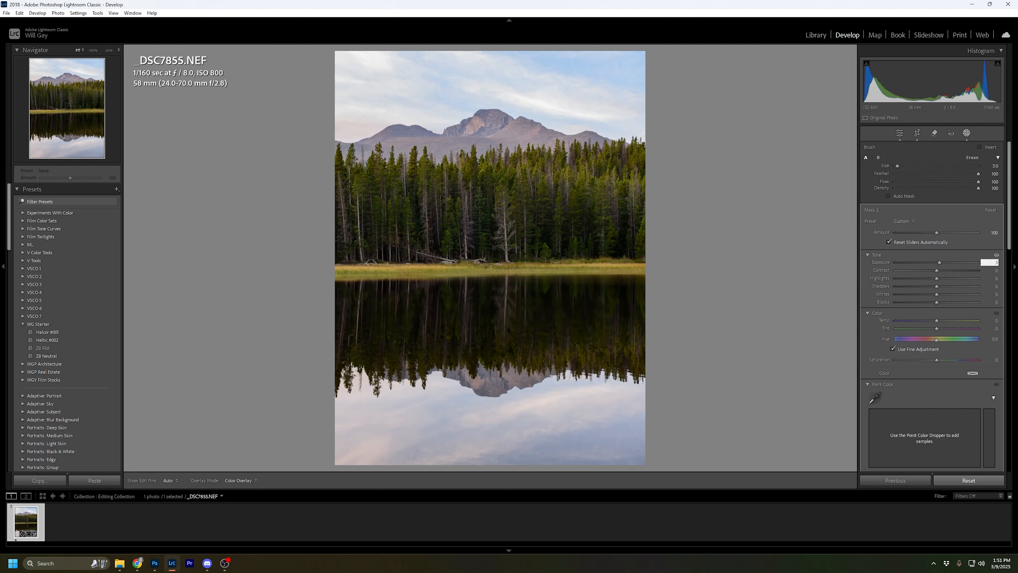
text(1)
key(Return)
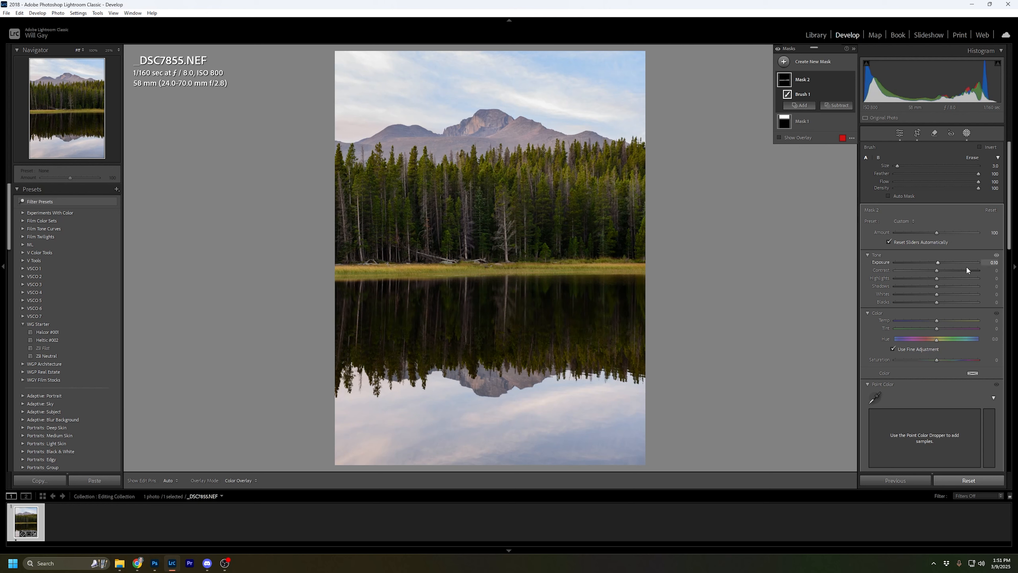
Step: Set Temp to 25 for the shoreline brush mask and compare the photo with the mask hidden and shown
click(958, 320)
click(991, 320)
text(25)
key(Return)
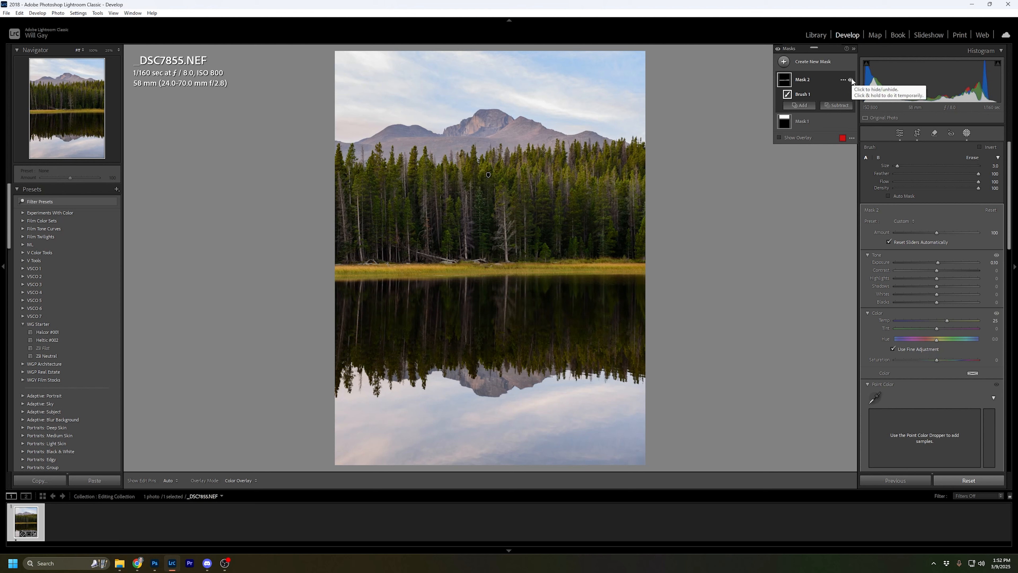
click(851, 80)
click(851, 80)
click(851, 80)
click(851, 80)
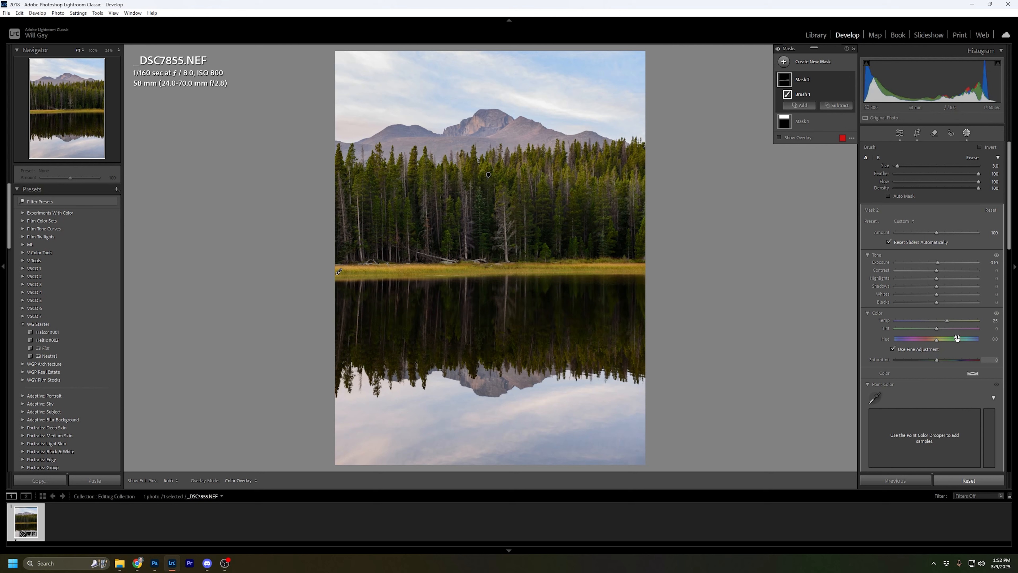
Step: Try an Exposure of 0.50 for the shoreline brush mask, set it to 0.05 instead, and close masking
click(995, 263)
text(.5)
key(Return)
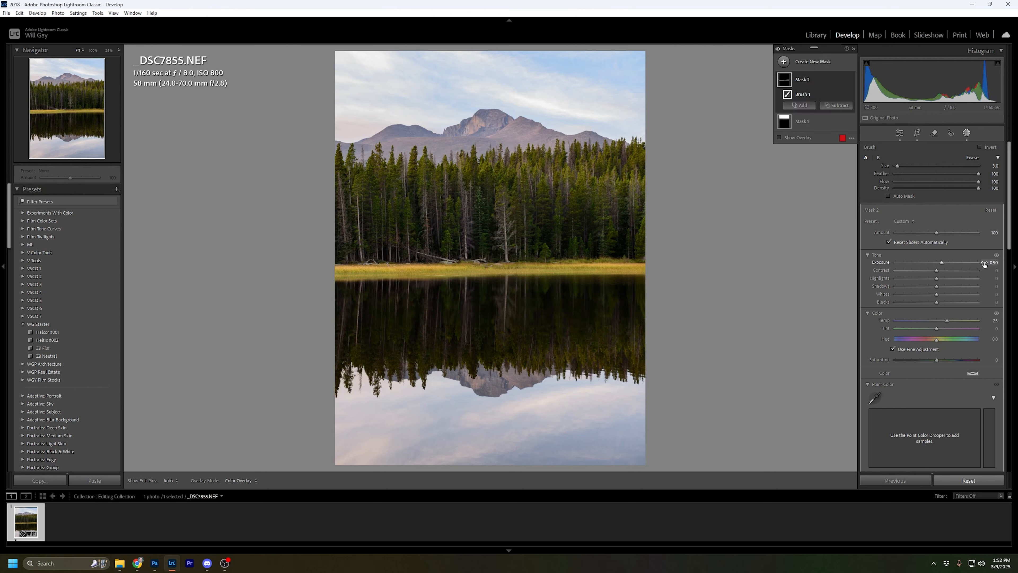
click(997, 263)
key(BackSpace)
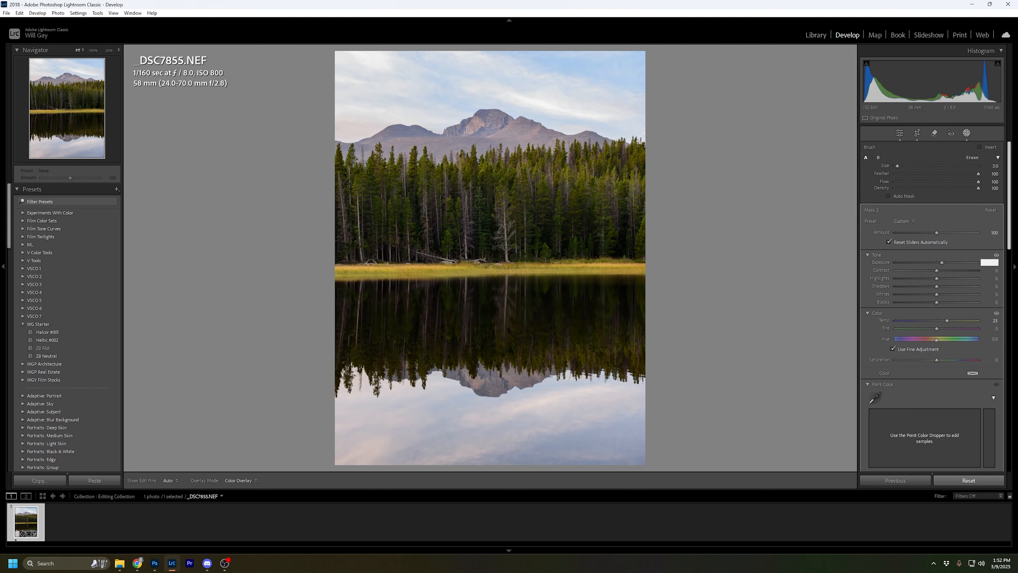
key(Return)
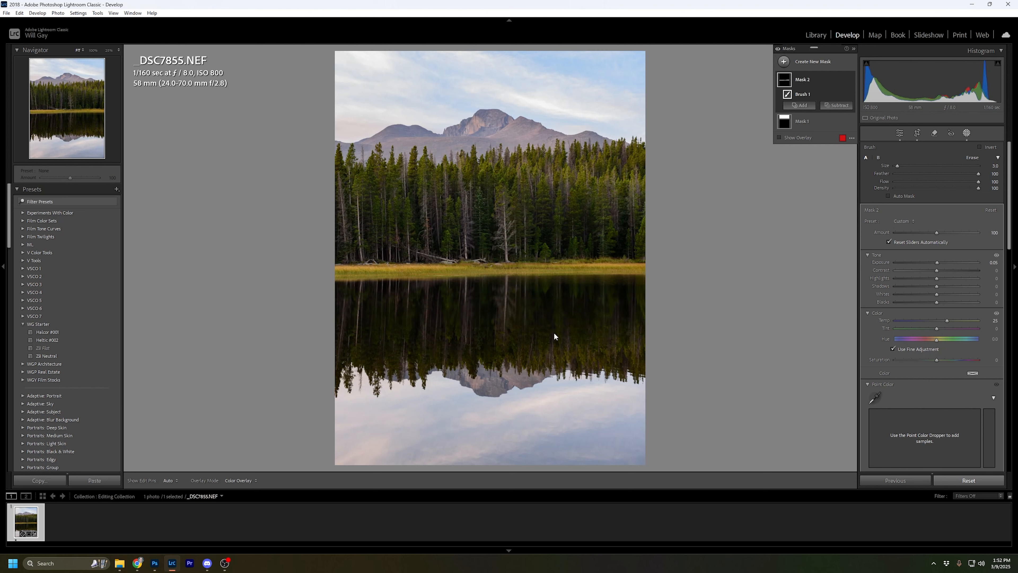
key(shift+w)
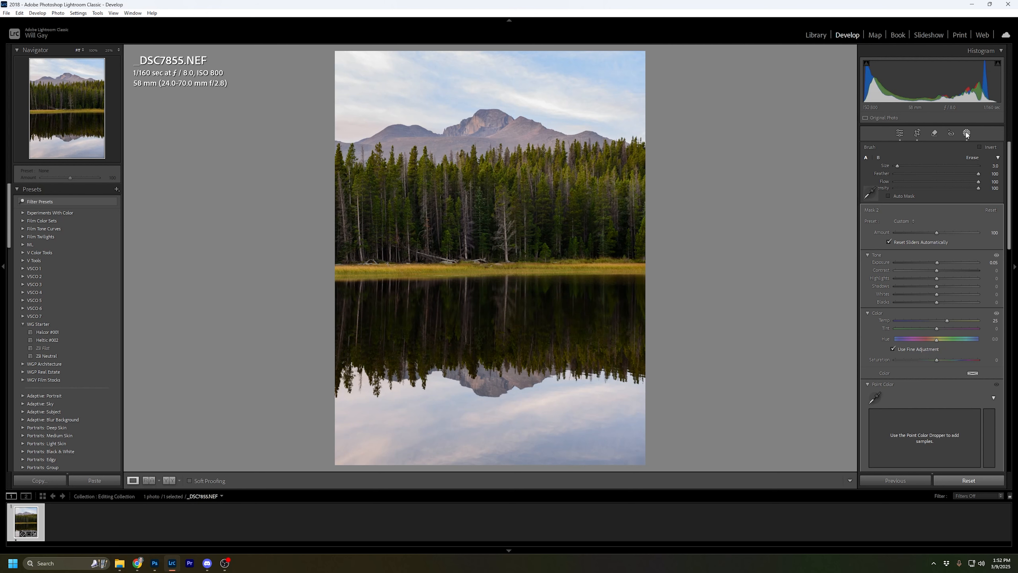
click(966, 134)
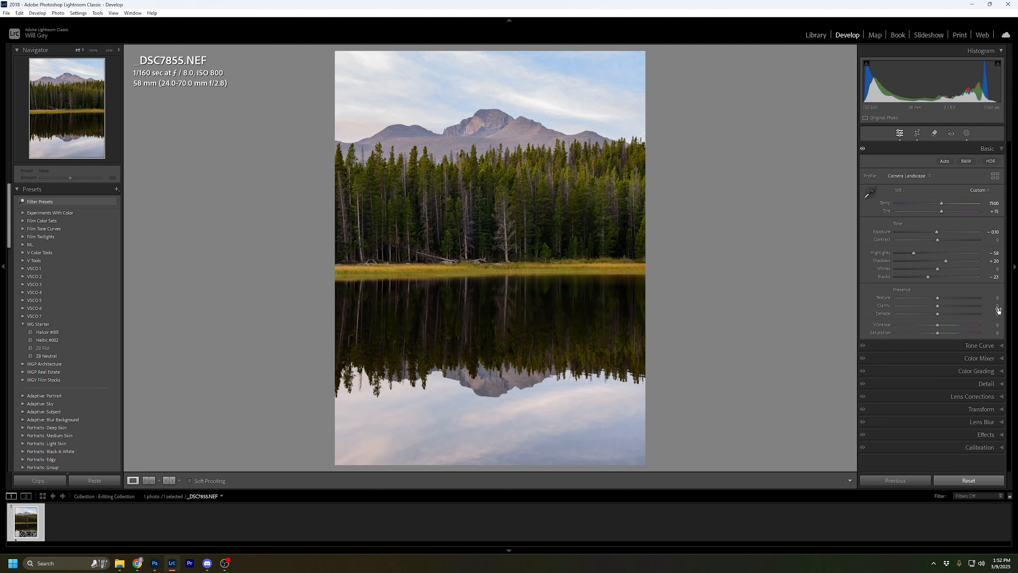
Step: Add another linear gradient mask covering the sky and mountains and fading out in the upper part of the forest
click(967, 132)
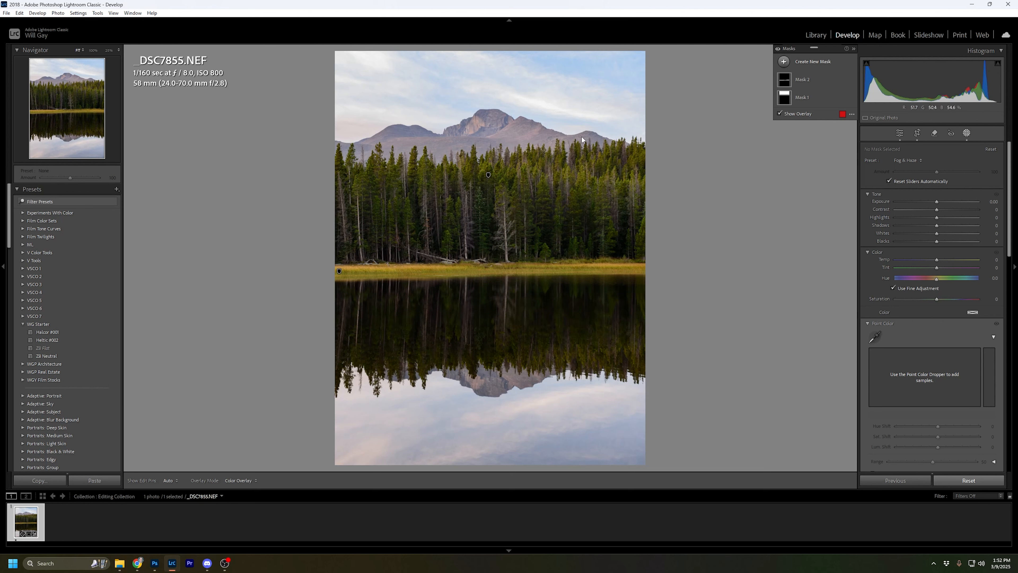
click(816, 62)
click(832, 147)
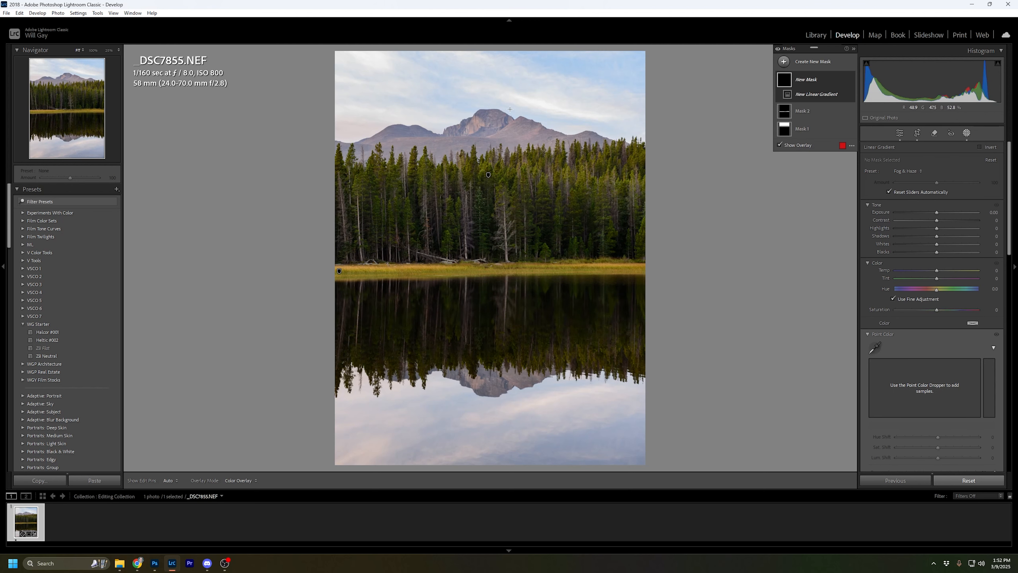
drag(488, 147, 488, 184)
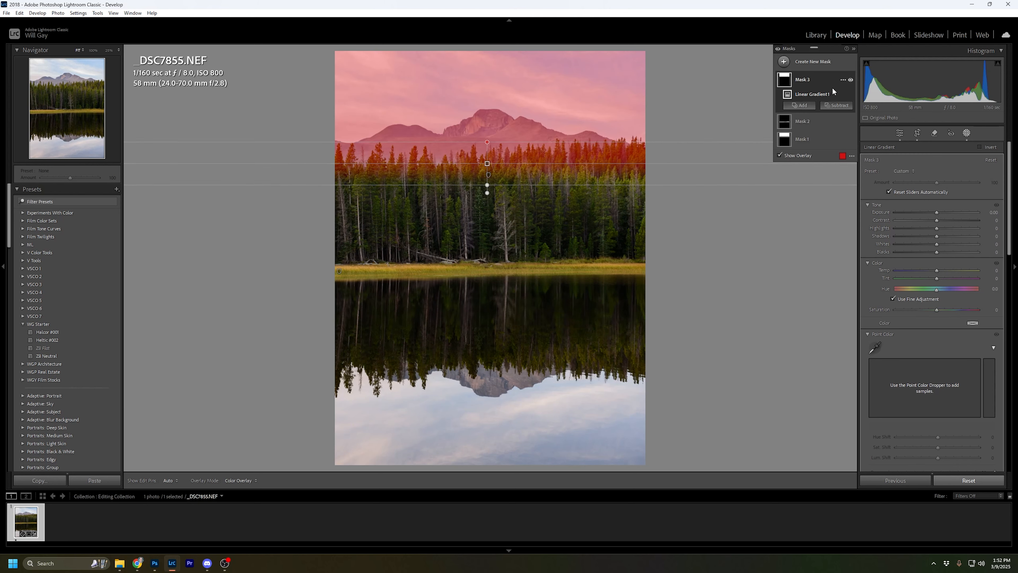
Step: Subtract the automatically selected sky from the new linear gradient mask over the mountains and treetops
click(837, 106)
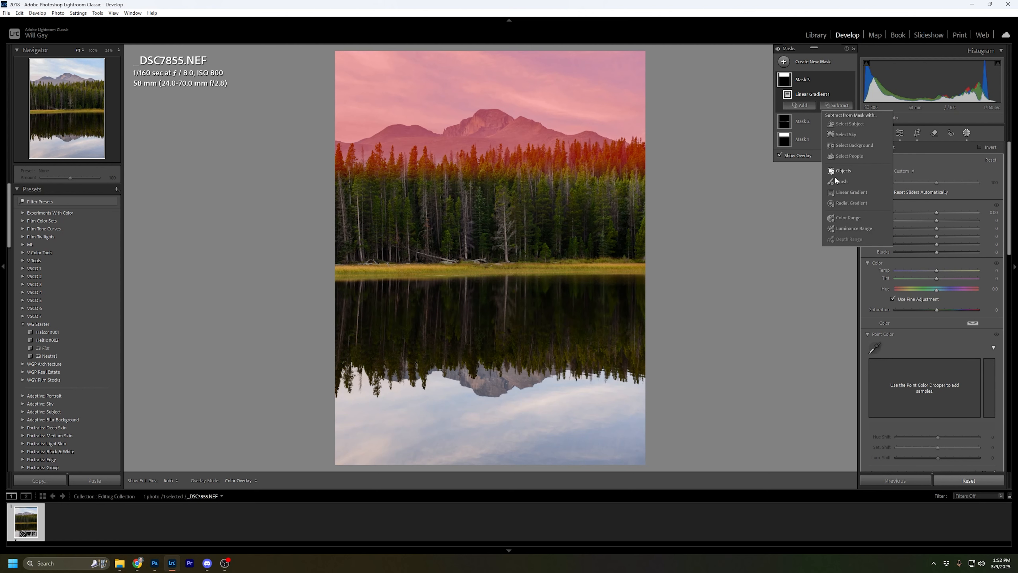
click(851, 134)
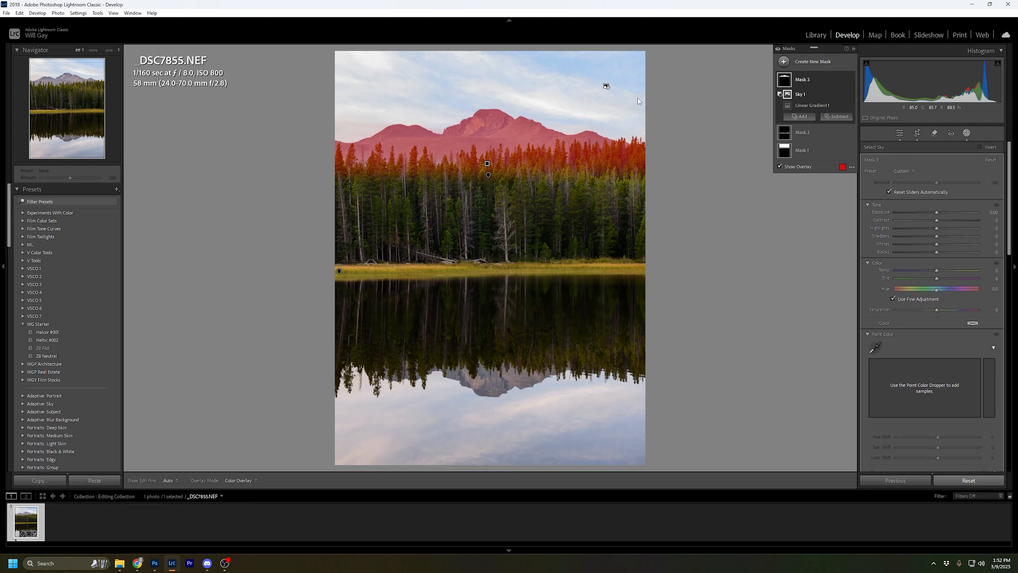
Step: Try subtracting a luminance range sampled from the trees from the mountain mask, and delete that luminance range
click(840, 118)
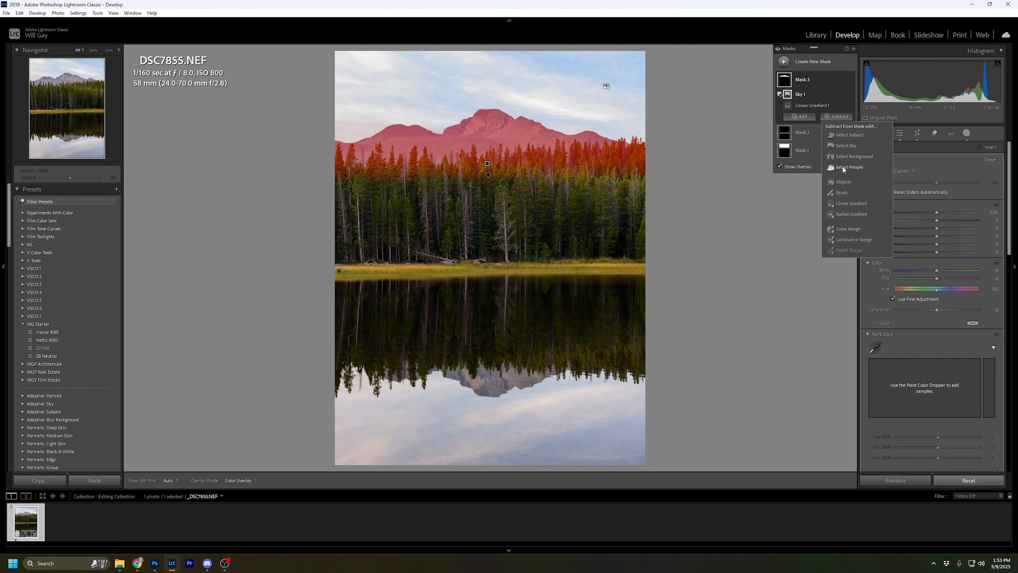
click(857, 240)
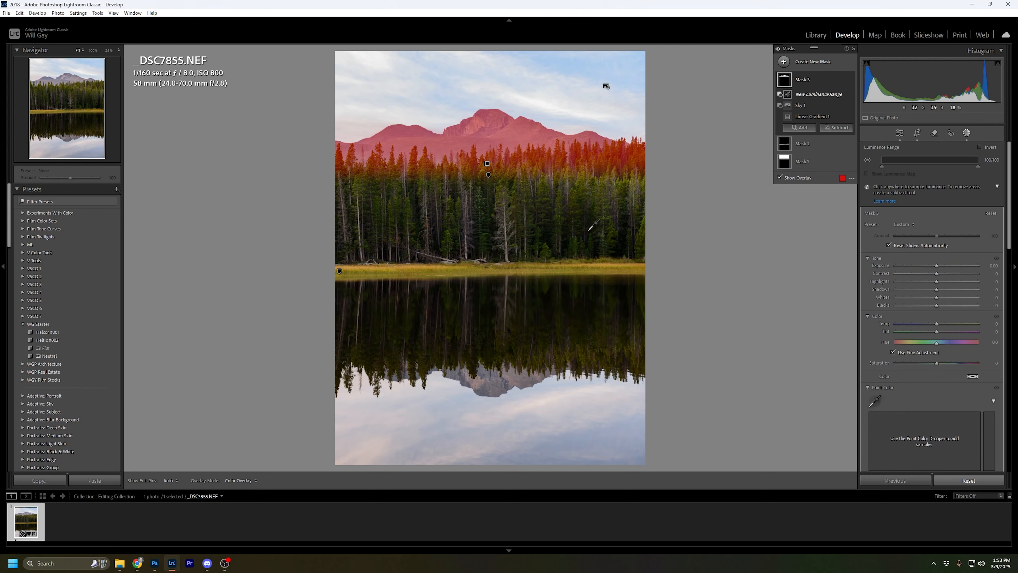
click(588, 230)
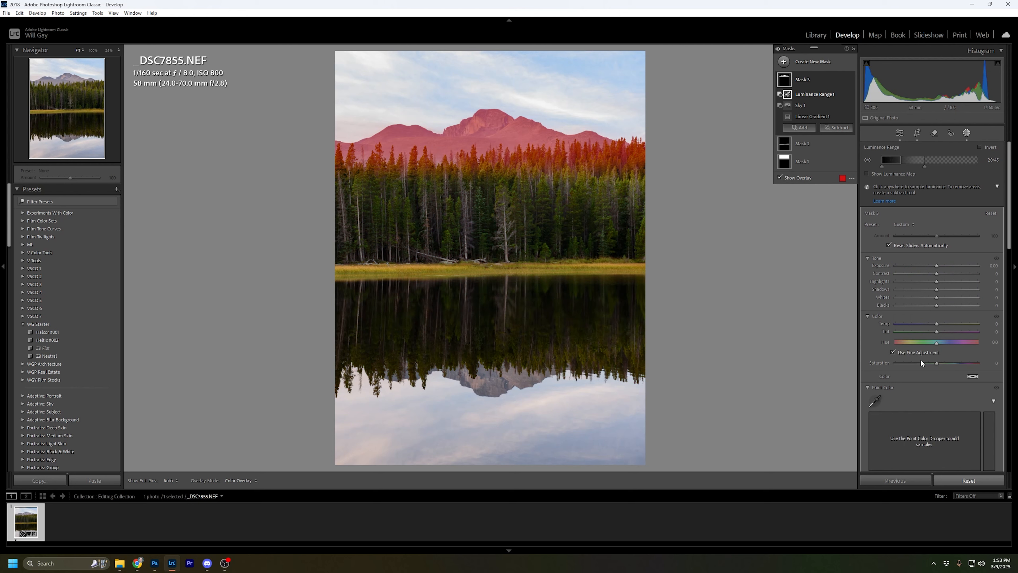
click(572, 148)
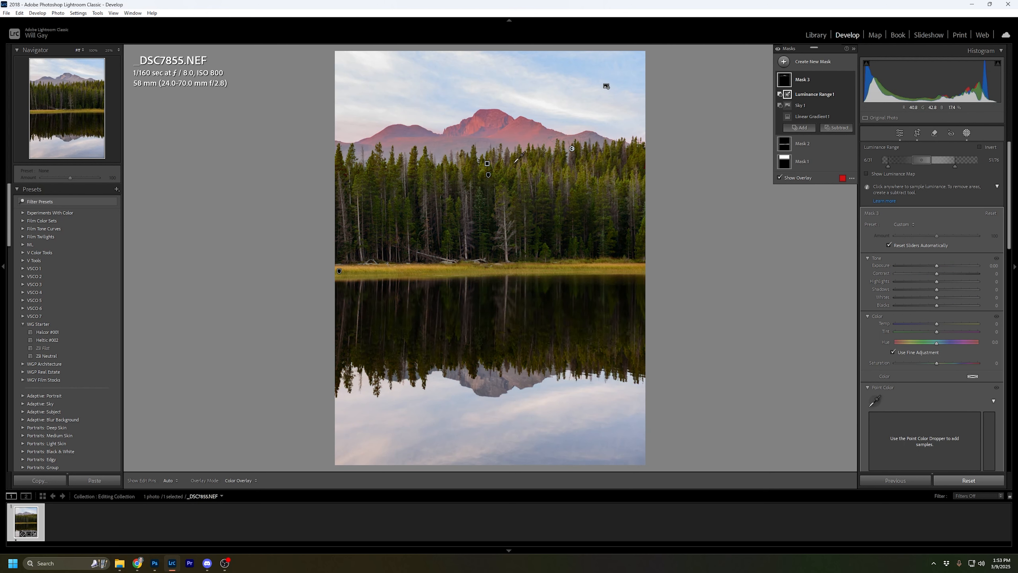
mouse_move(841, 119)
click(843, 94)
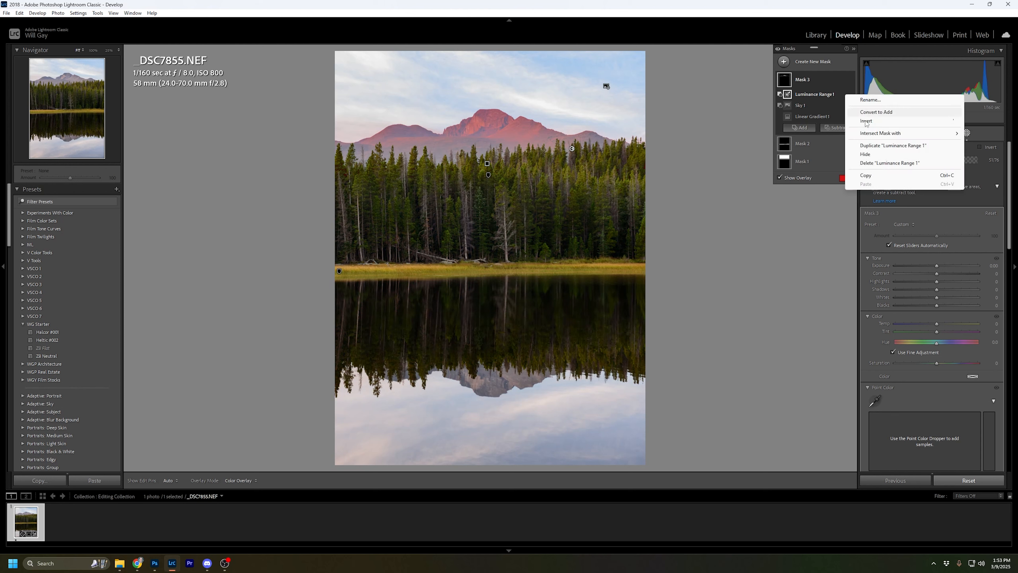
click(880, 164)
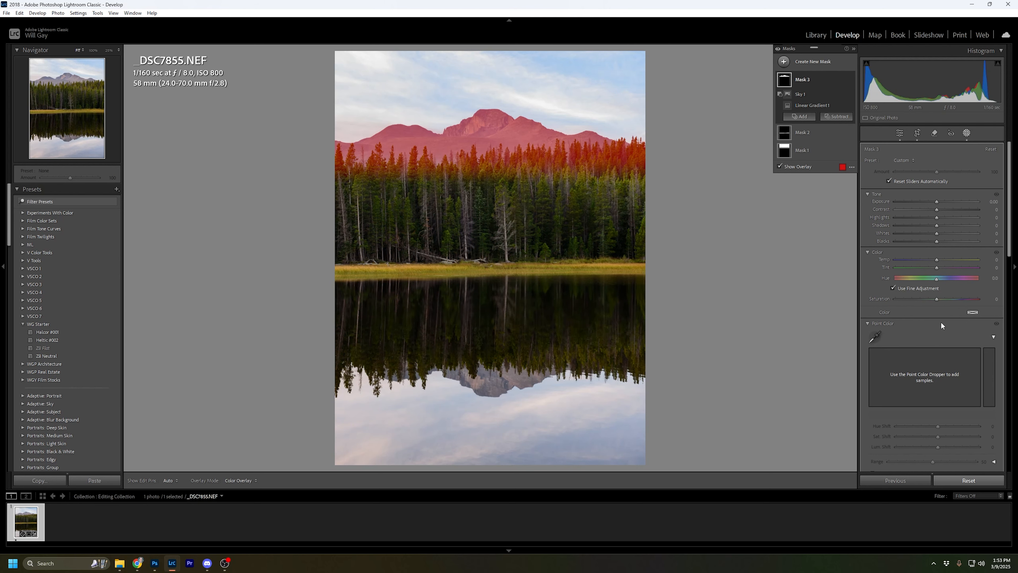
Step: Set Texture to 20 for the mountain mask
scroll(944, 321, down, 2)
scroll(946, 323, down, 2)
scroll(968, 359, down, 2)
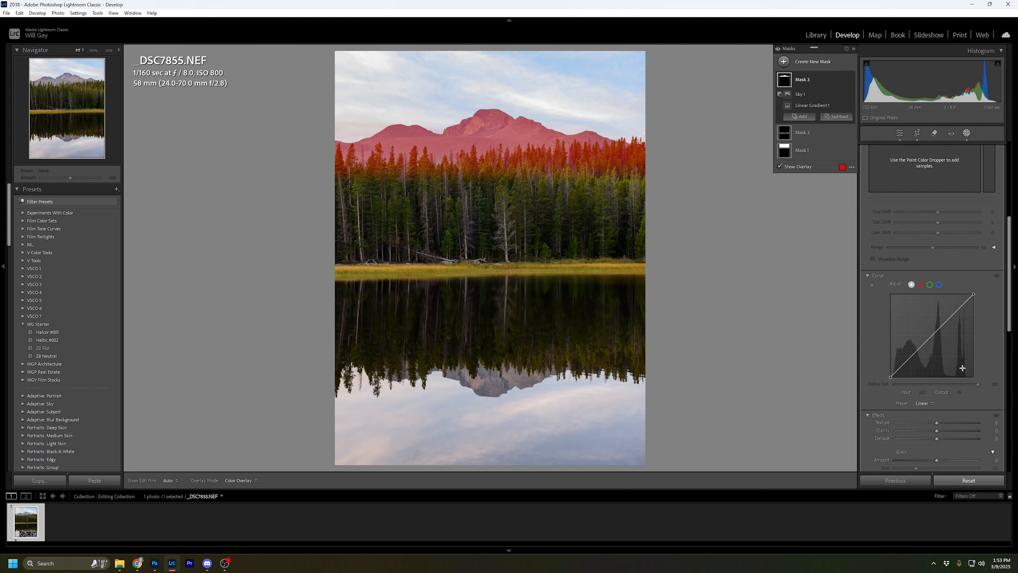
click(995, 423)
text(2)
key(Return)
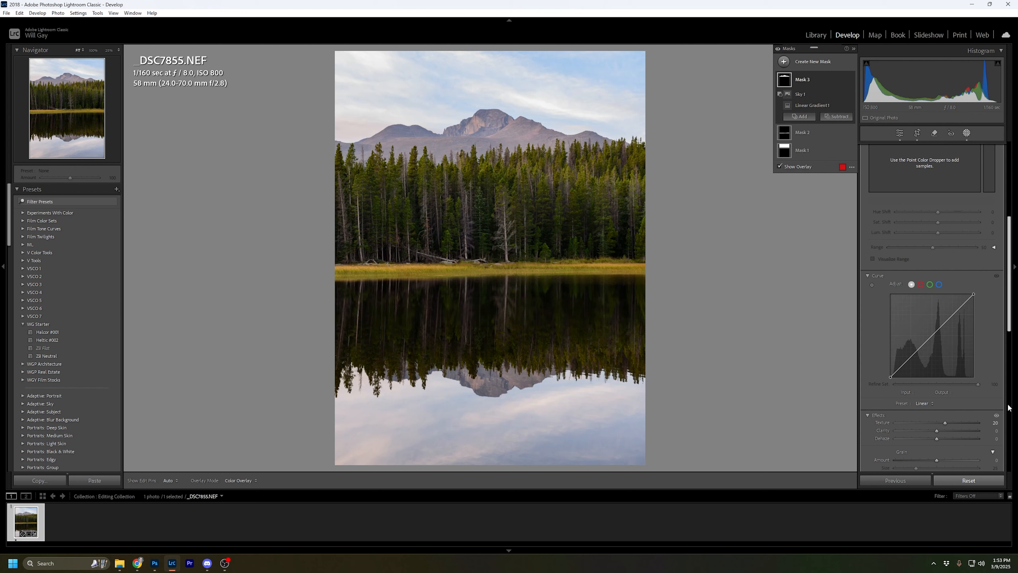
Step: Inspect the mountain peaks up close and compare them with the mountain mask hidden and shown
click(496, 134)
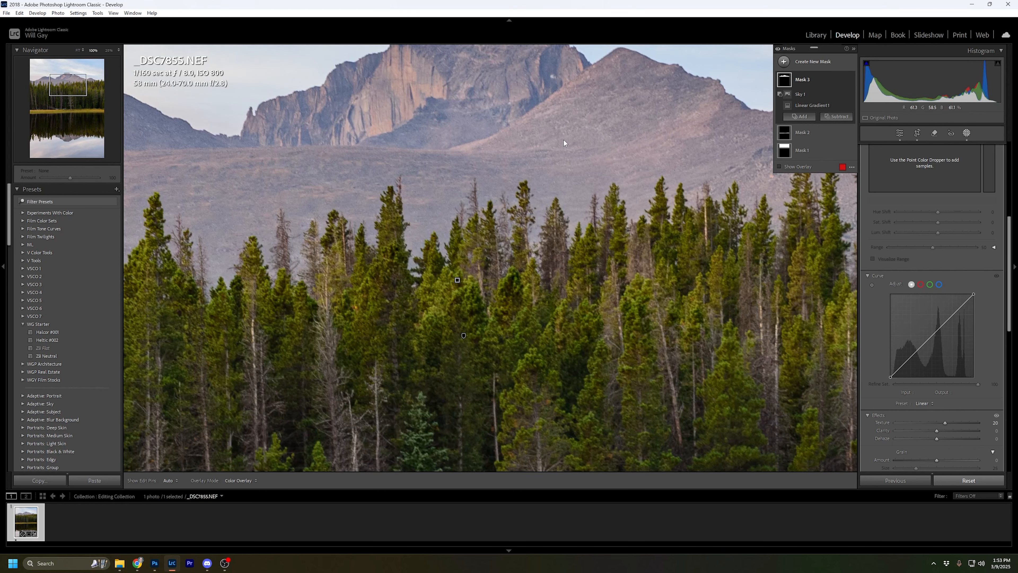
drag(529, 127, 547, 225)
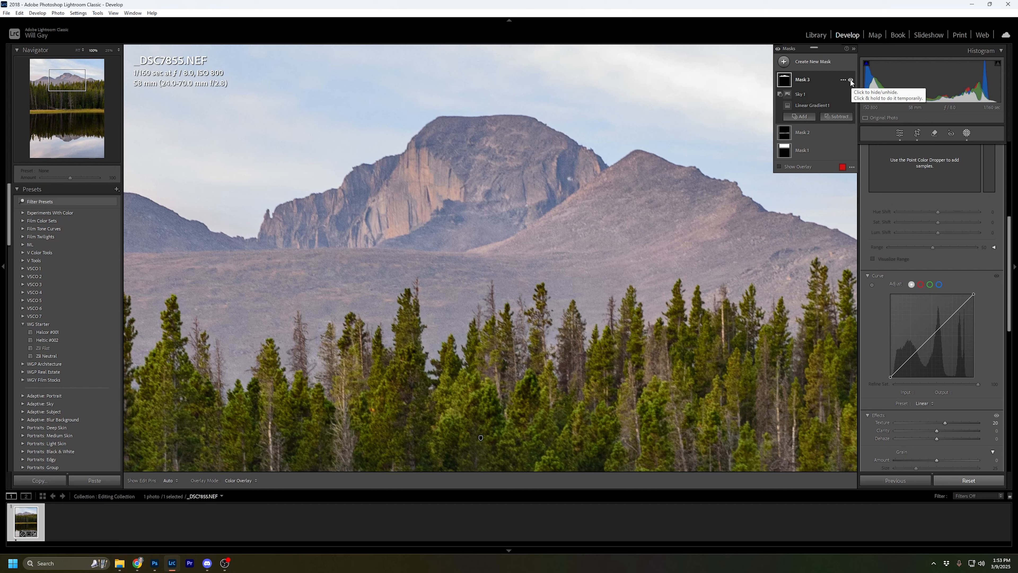
click(850, 81)
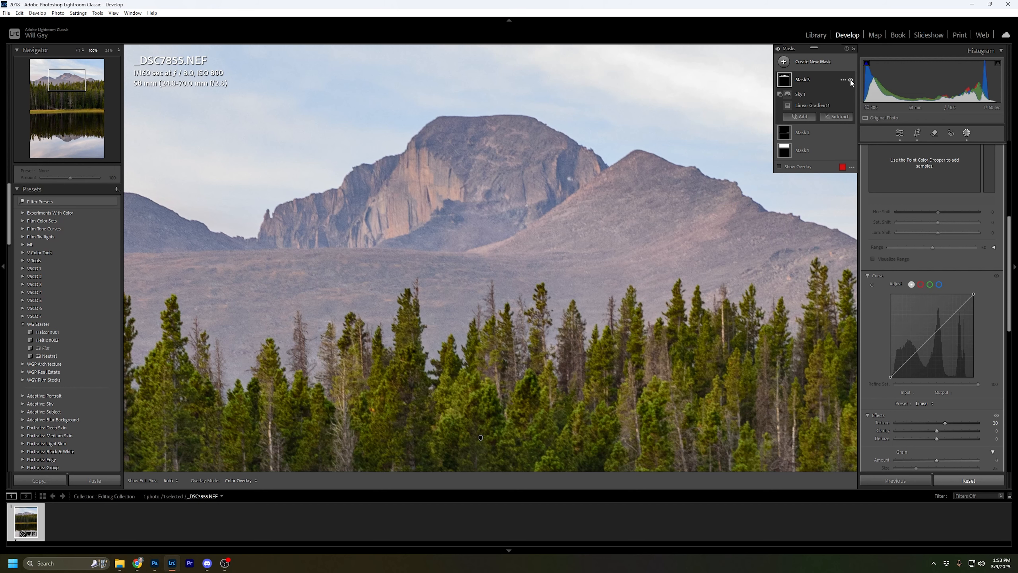
click(851, 81)
click(851, 81)
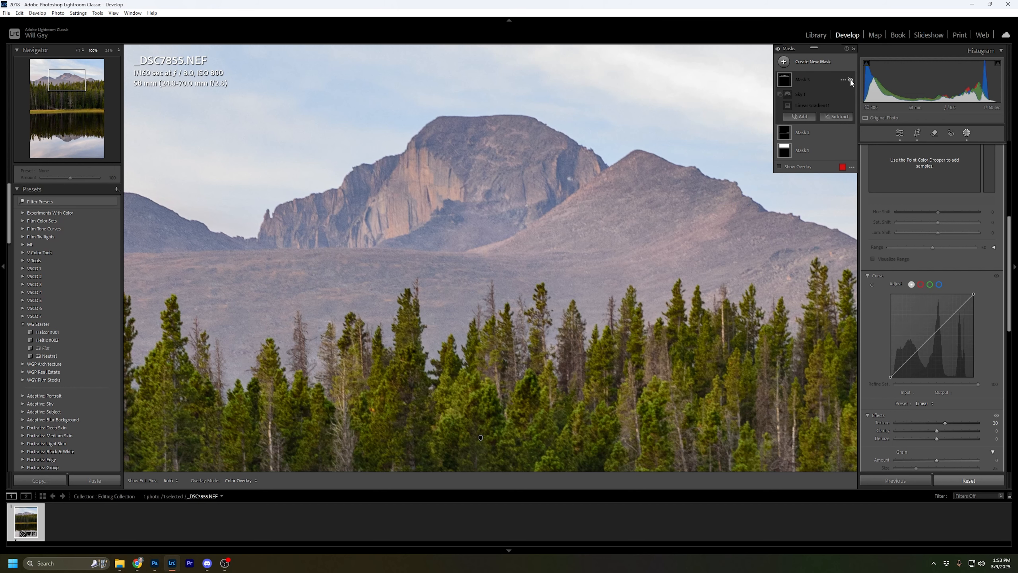
click(851, 80)
click(850, 80)
click(850, 80)
click(447, 222)
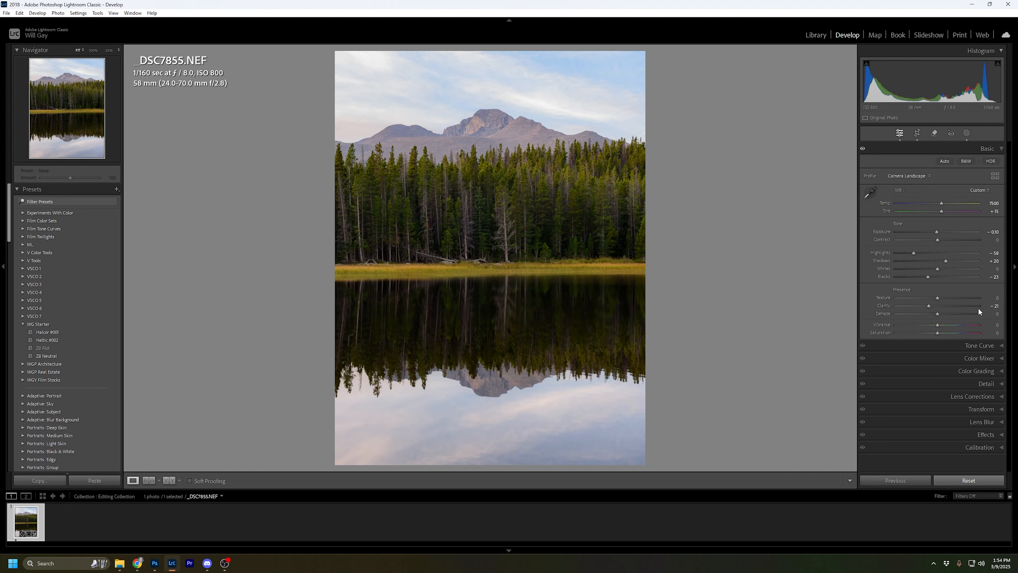
Step: Try a global Clarity of -30 and set it to -20 instead
click(990, 306)
text(-30)
key(Return)
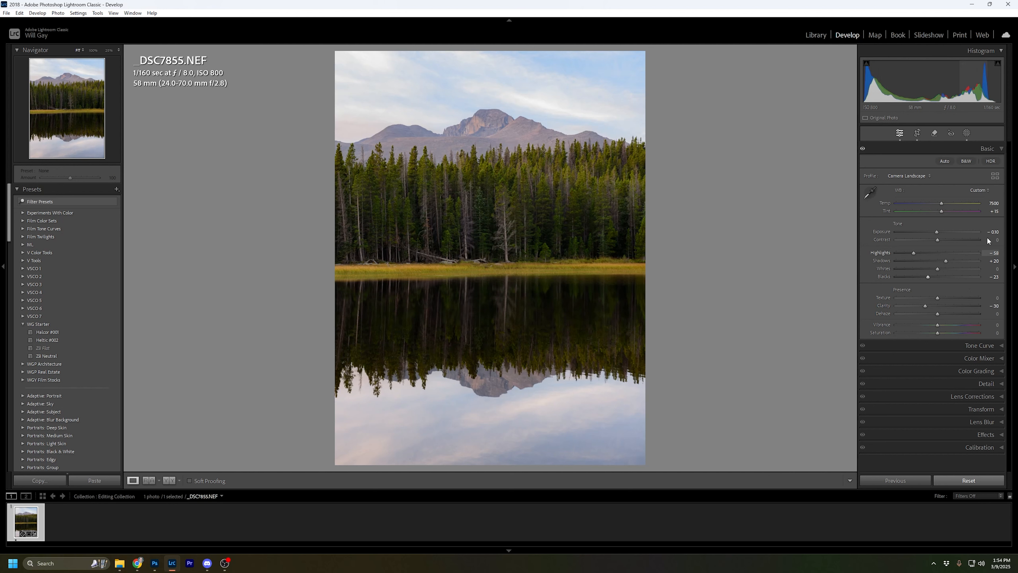
click(995, 305)
text(-20)
key(Return)
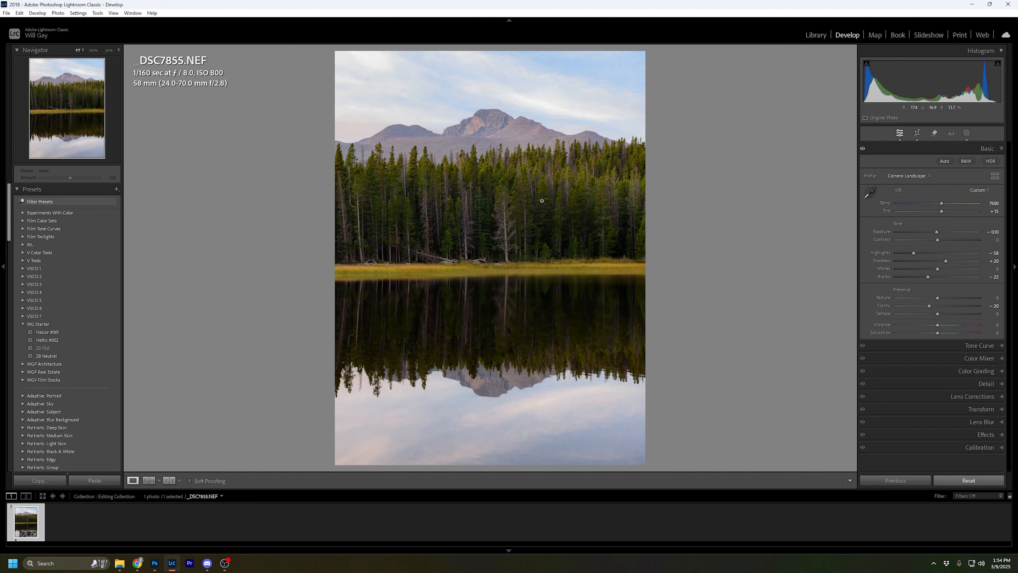
Step: Set the global Dehaze to 5
click(995, 314)
text(5)
key(Return)
Step: Try the Medium Contrast point curve, compare the photo with it off and on, and restore the Linear curve
click(1002, 345)
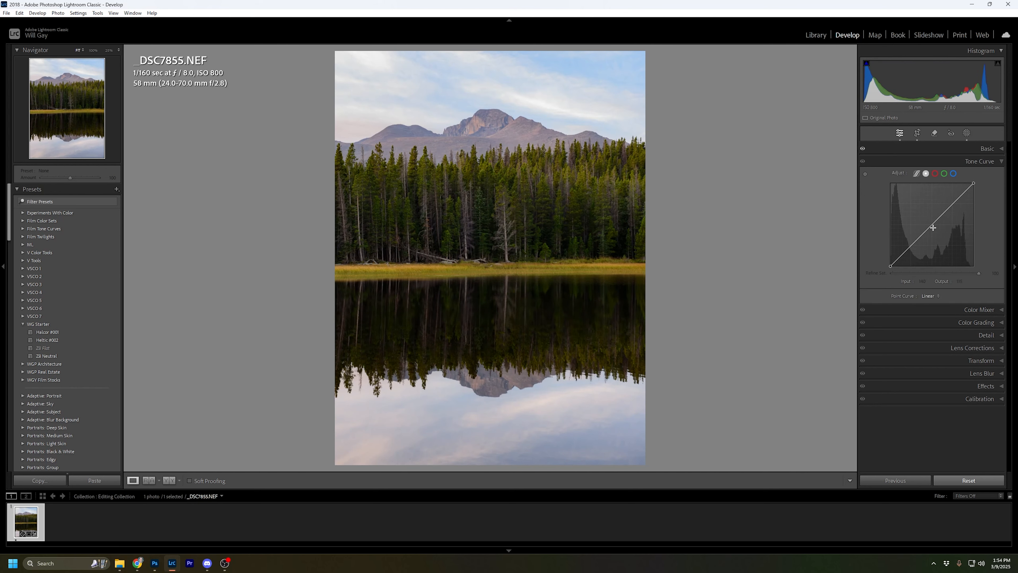
click(929, 296)
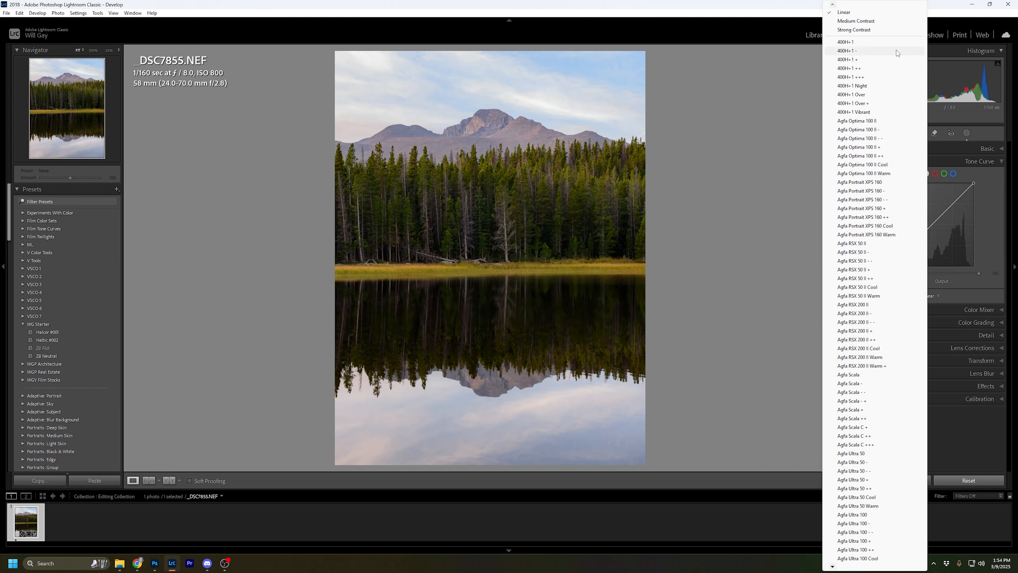
click(873, 23)
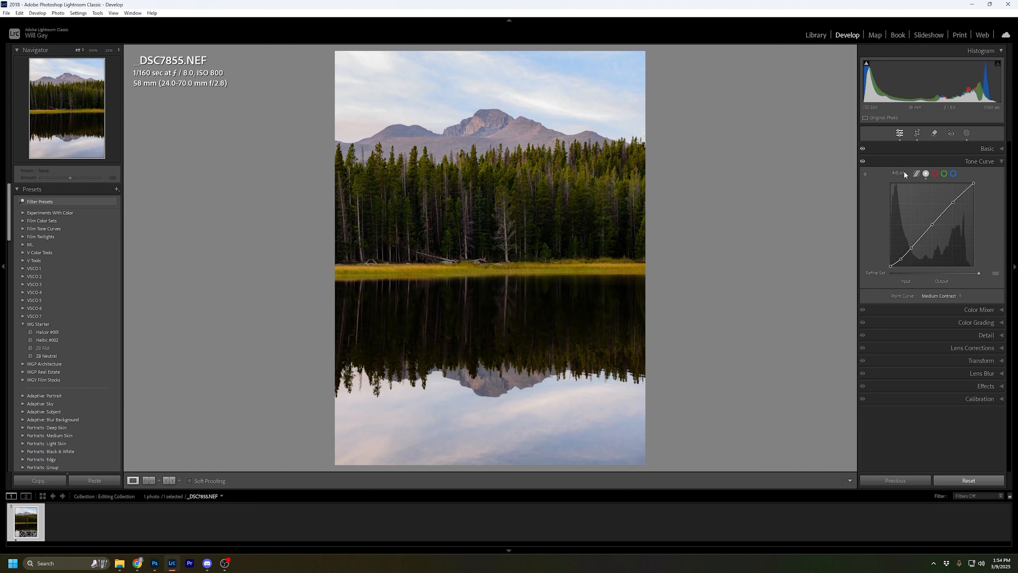
click(862, 161)
click(862, 161)
click(862, 161)
click(862, 160)
click(936, 295)
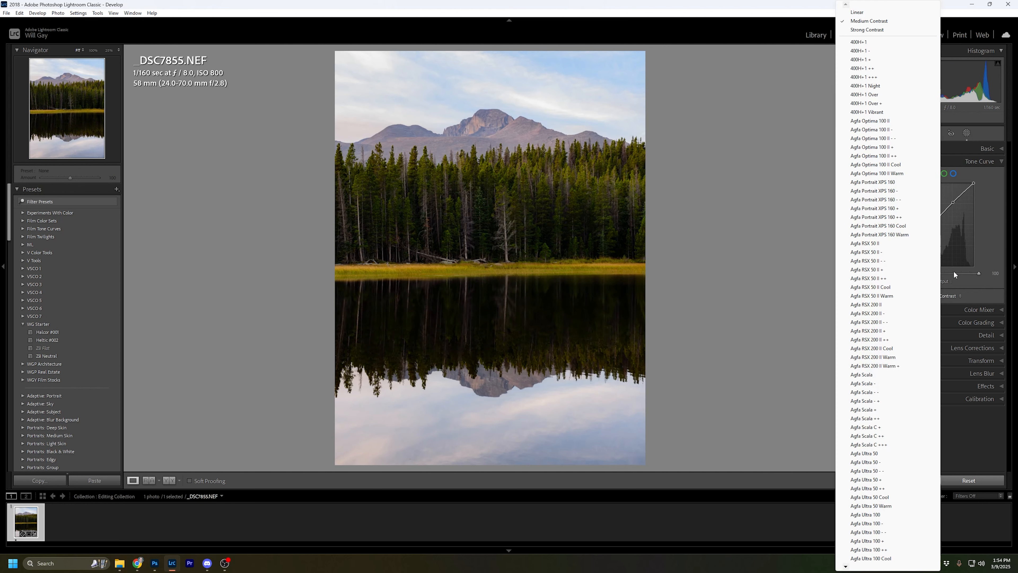
click(863, 15)
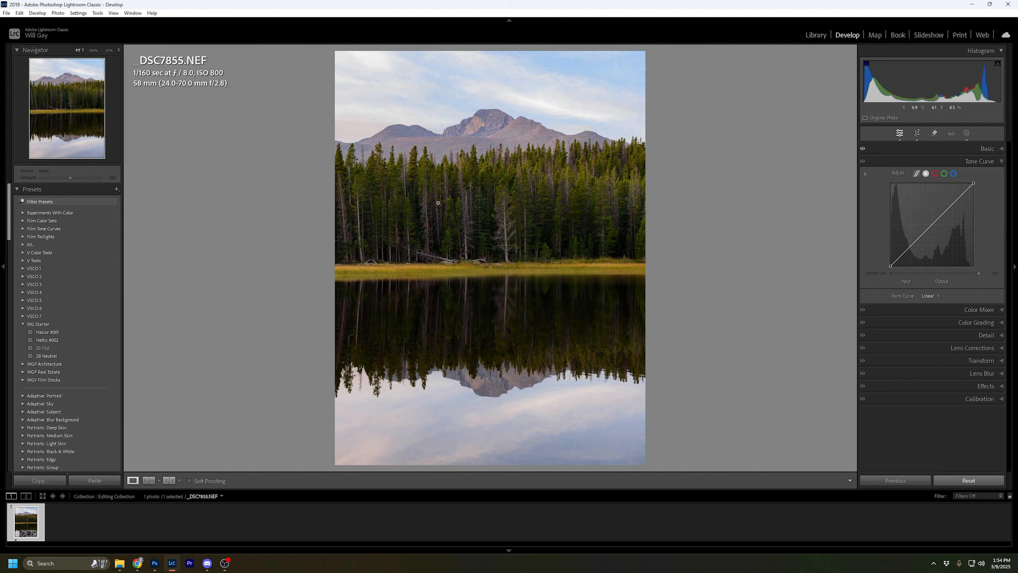
Step: Look through the available point curves and the Film Tone Curves presets without applying any
click(933, 295)
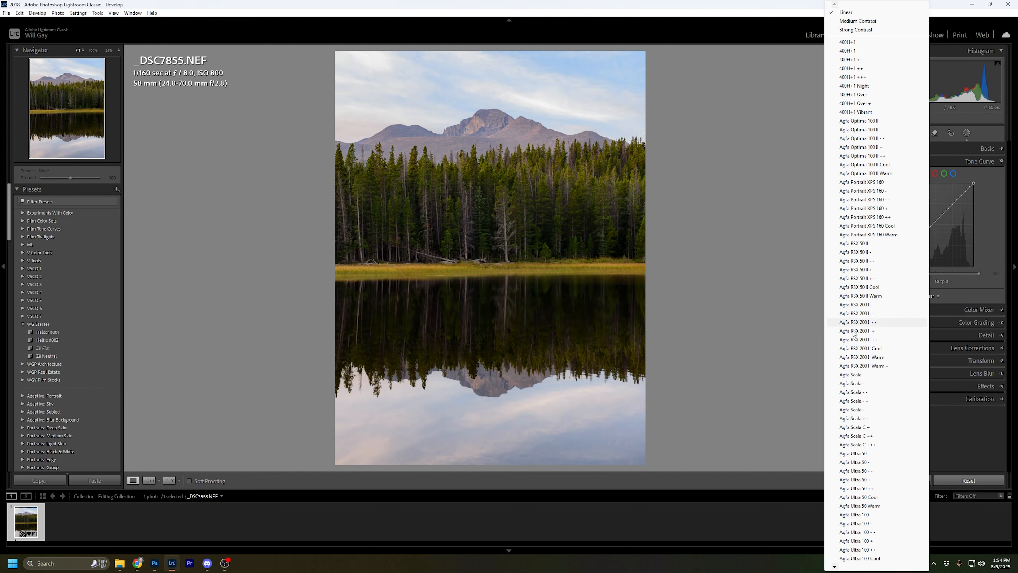
click(993, 217)
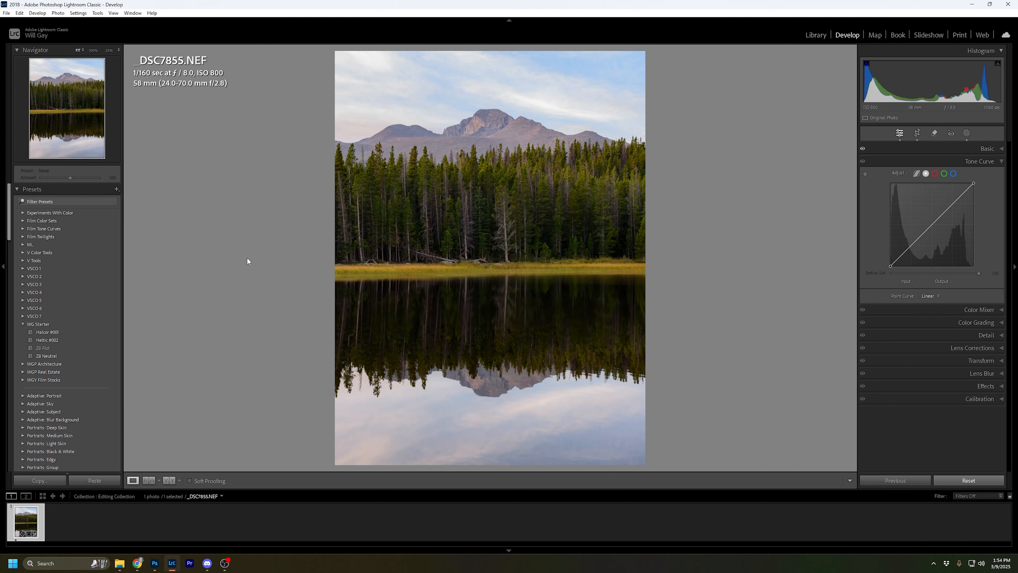
click(22, 229)
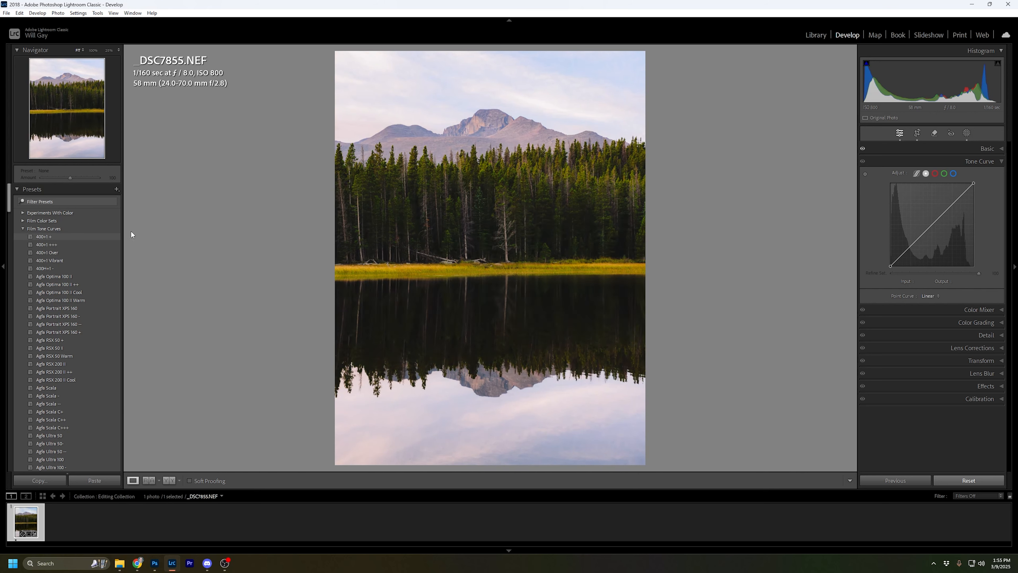
click(24, 227)
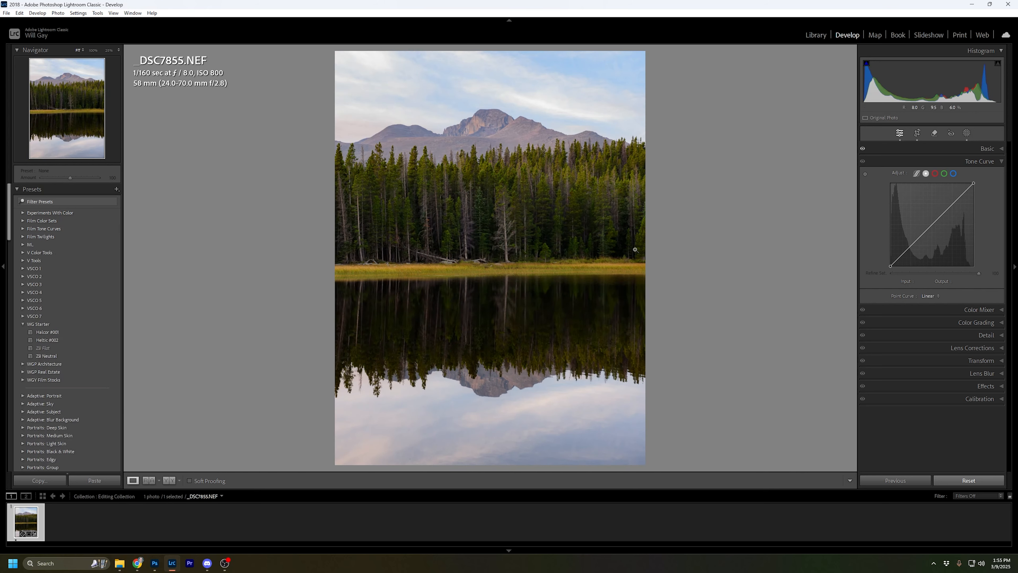
click(980, 161)
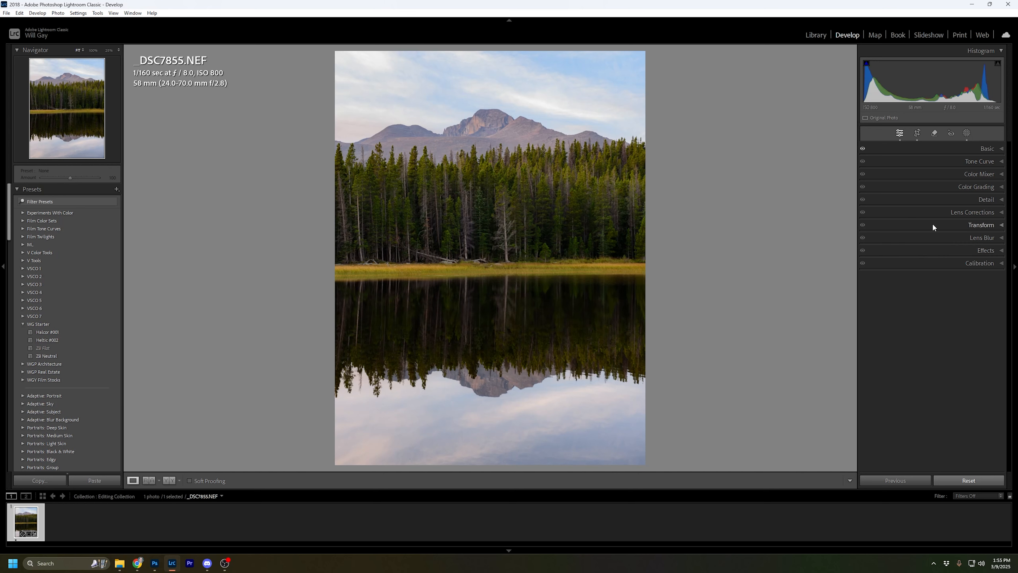
Step: Sample the green of the forest as a point color and widen its Range to 100, checking the affected range
click(1002, 174)
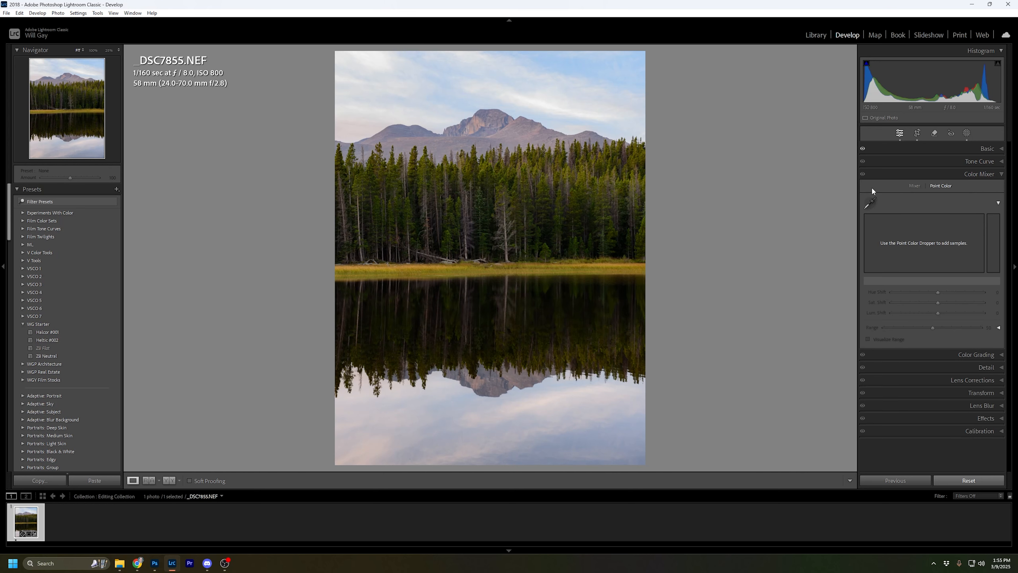
click(870, 203)
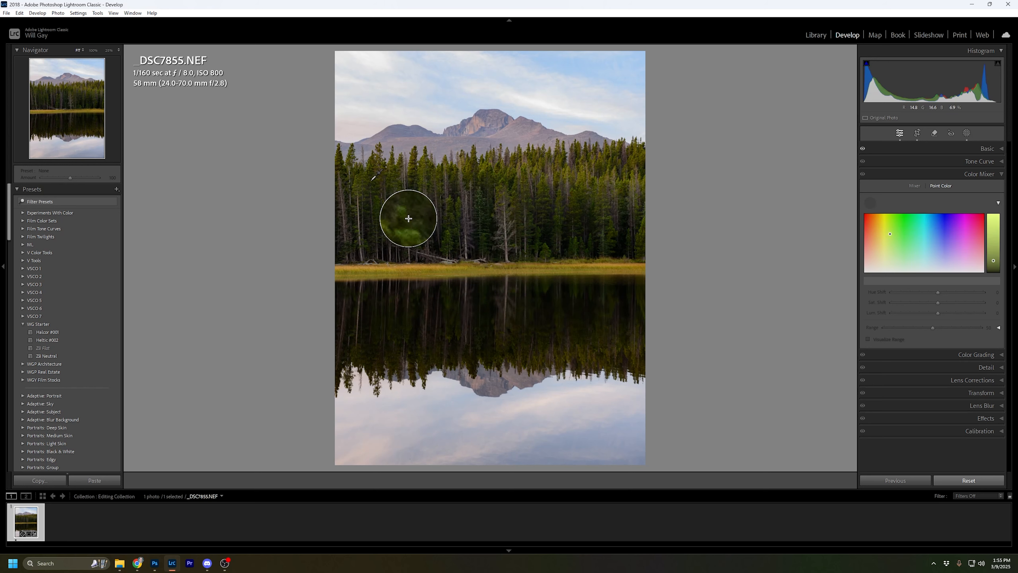
click(548, 245)
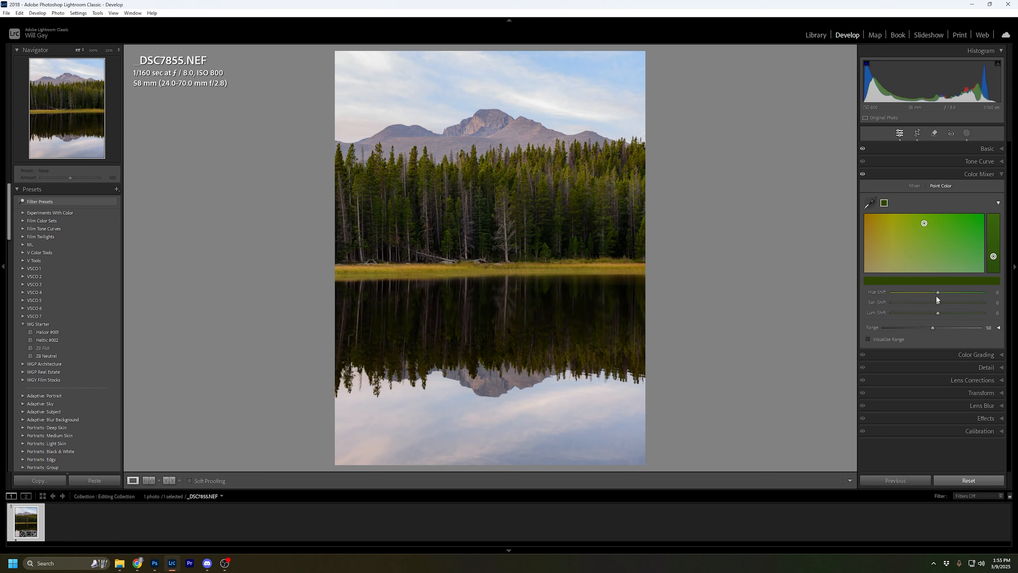
click(868, 338)
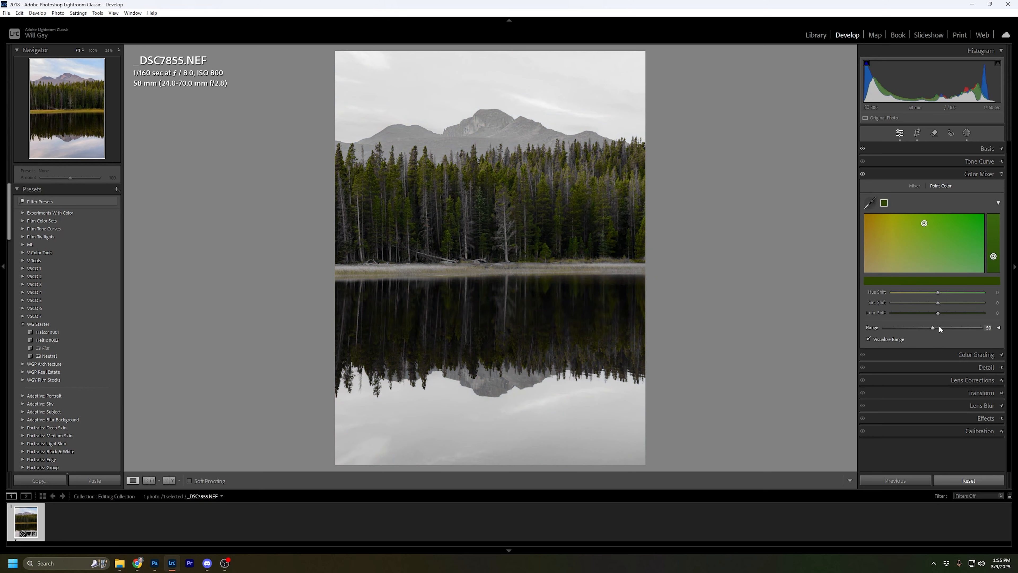
drag(932, 327, 980, 330)
click(868, 340)
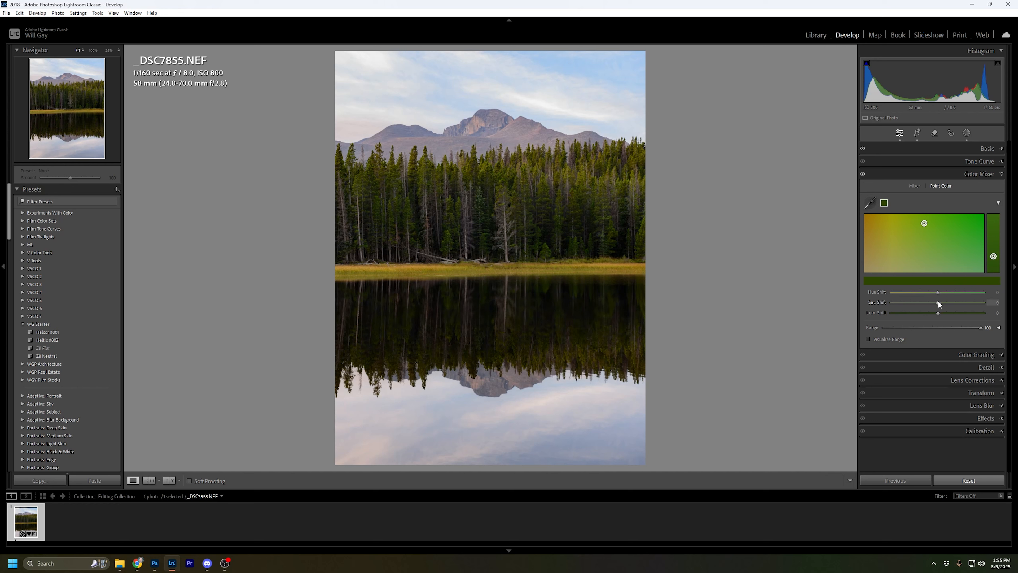
Step: Shift the forest green point color to Hue -20, Saturation -3 and Luminance 6
drag(938, 291, 928, 294)
drag(937, 301, 935, 299)
mouse_move(938, 311)
mouse_down()
mouse_move(927, 310)
mouse_move(941, 311)
mouse_up()
Step: Sample the golden shoreline grass as a second point color with Range 32 and Hue Shift -9, checking the affected range
click(869, 203)
click(576, 268)
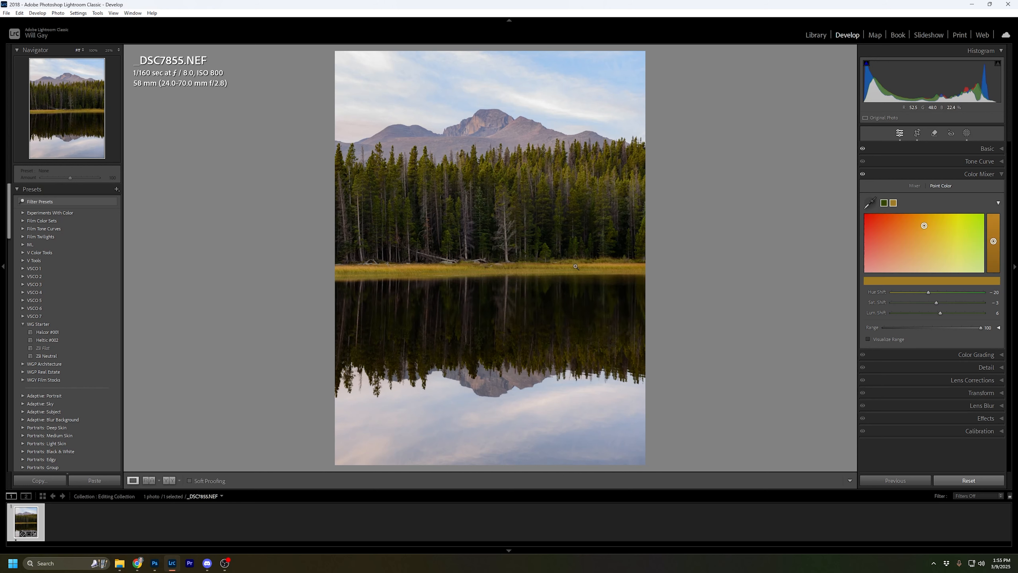
click(868, 339)
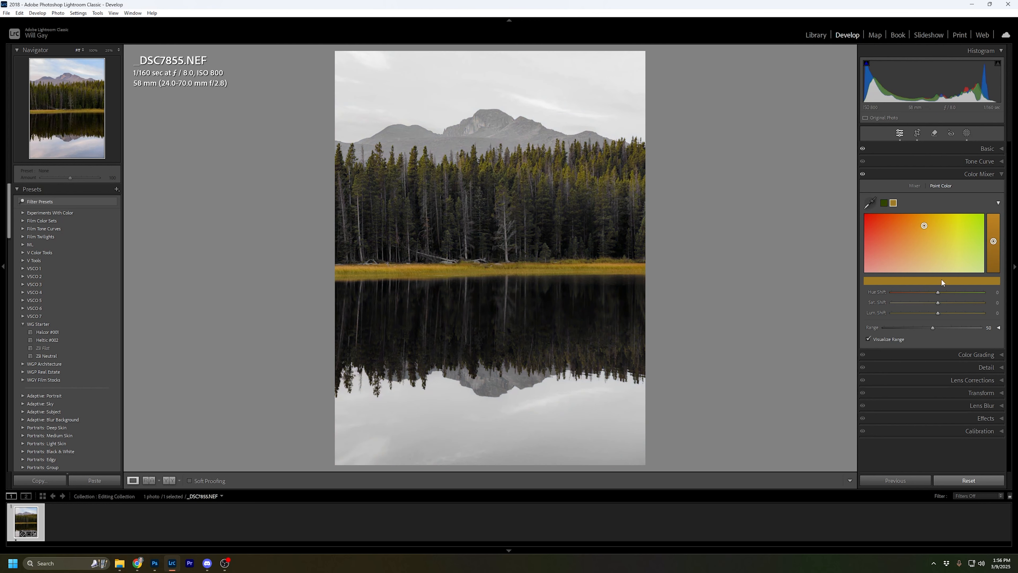
mouse_move(931, 327)
mouse_down()
mouse_move(895, 324)
mouse_move(931, 329)
mouse_move(915, 326)
mouse_up()
drag(938, 292, 933, 291)
click(868, 338)
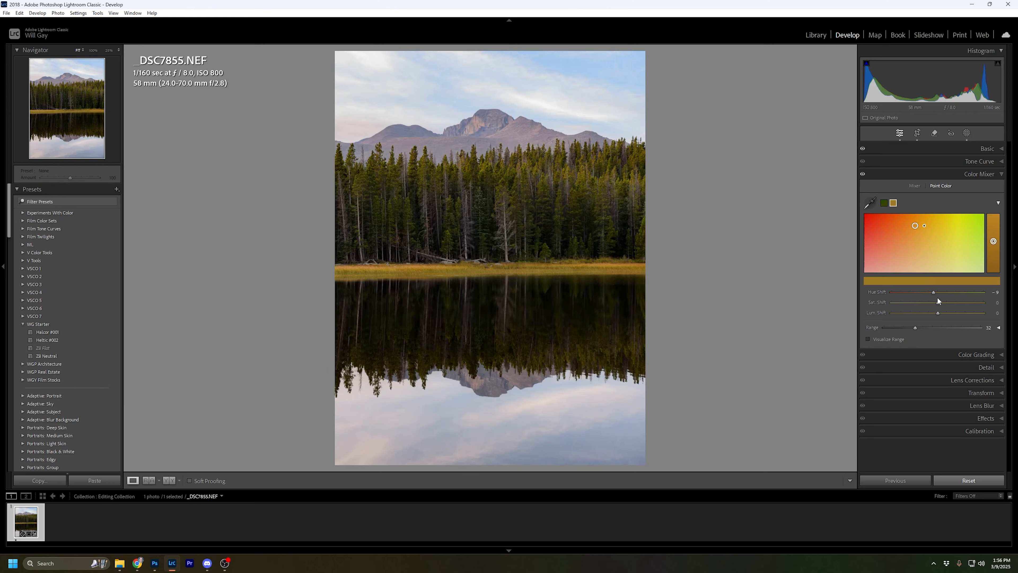
Step: Set the golden shoreline grass point color's Hue Shift to -22
drag(935, 293, 927, 292)
drag(938, 304, 938, 314)
Step: Sample the pale blue of the sky's reflection in the lake as a third point color with Range 100, checking the affected range
click(869, 202)
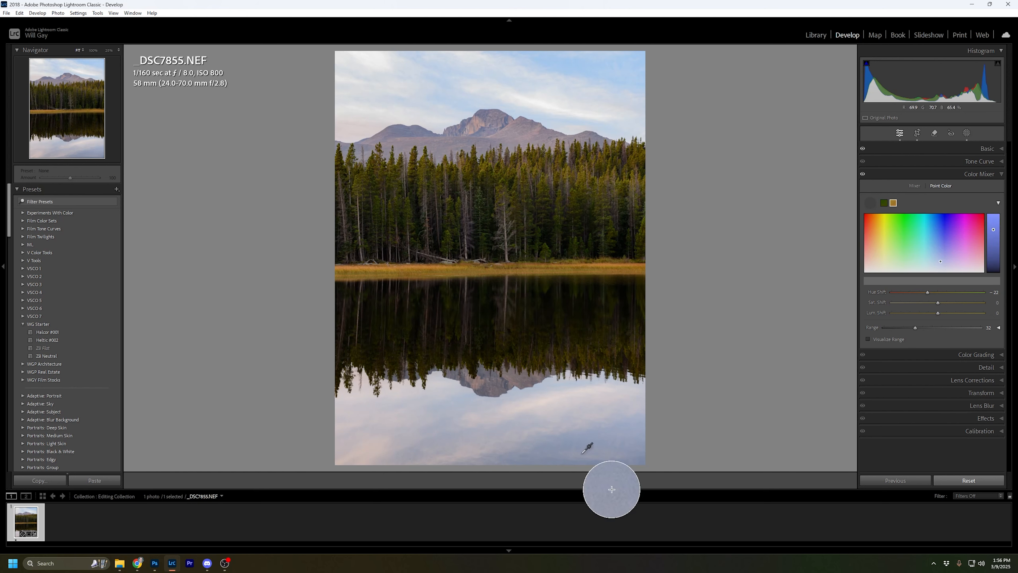
click(580, 441)
drag(932, 327, 986, 328)
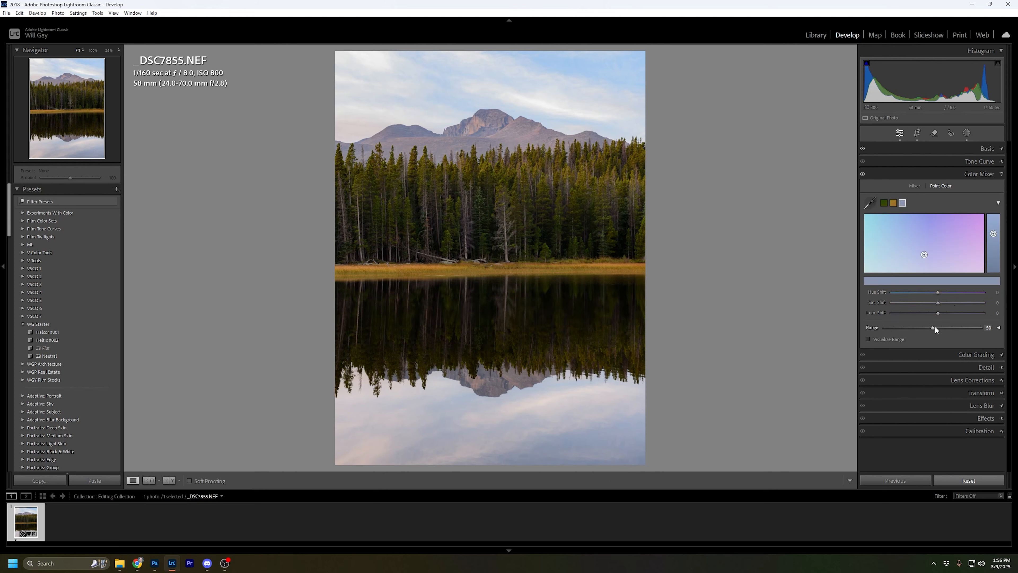
click(868, 339)
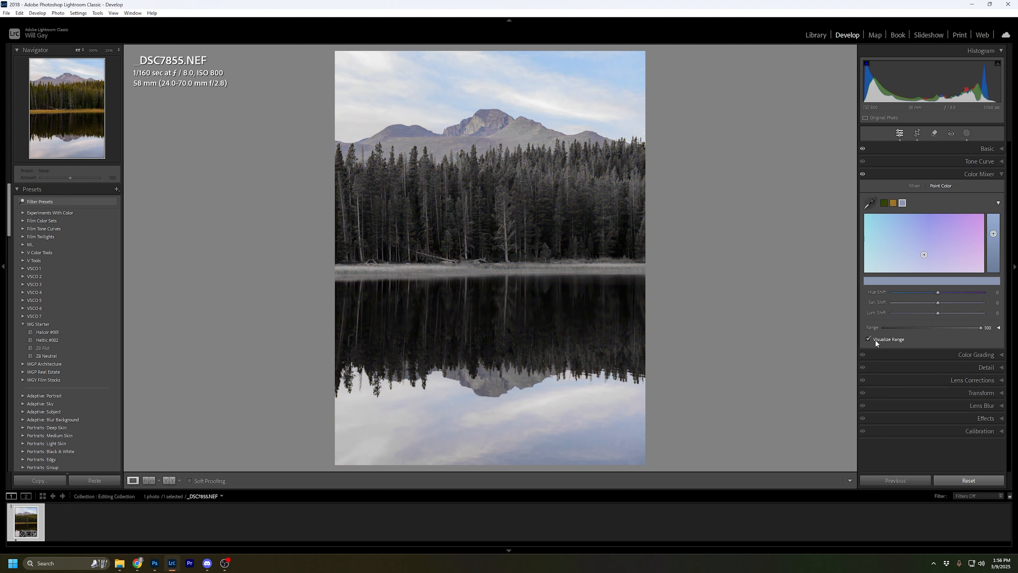
click(875, 341)
Step: Lower the reflected-sky blue point color's Hue and Saturation slightly, and try a luminance decrease before resetting it
drag(938, 292, 934, 296)
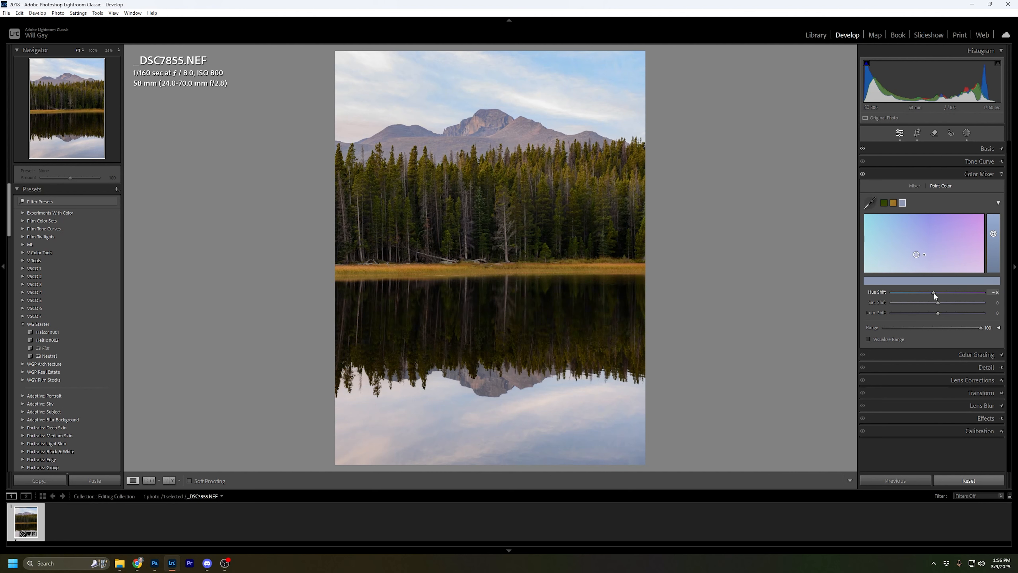
drag(935, 296, 935, 296)
drag(935, 301, 930, 304)
drag(939, 312, 931, 310)
double_click(932, 311)
click(1000, 175)
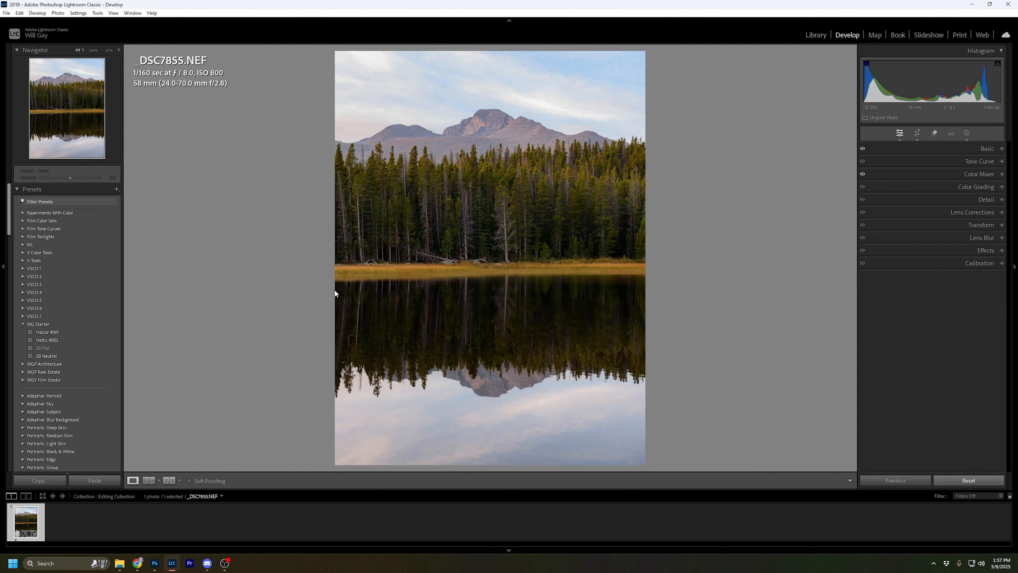
Step: Compare the photo with the shoreline mask, Mask 2, hidden and shown
click(967, 132)
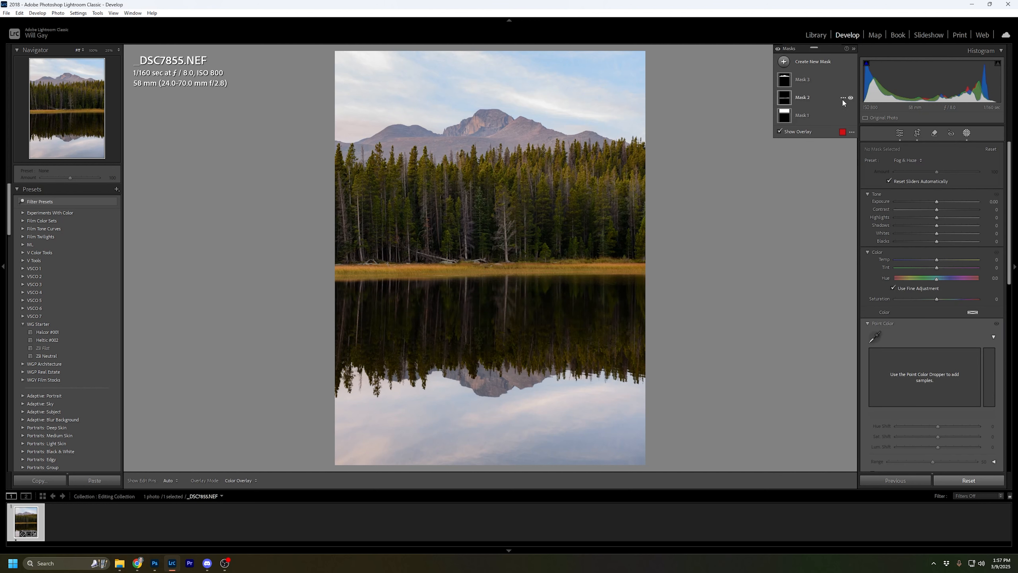
click(850, 97)
click(850, 98)
click(850, 98)
click(850, 98)
Step: Add a linear gradient mask from just below the photo's lower edge to cover the whole image and apply the Film Fade preset
click(816, 62)
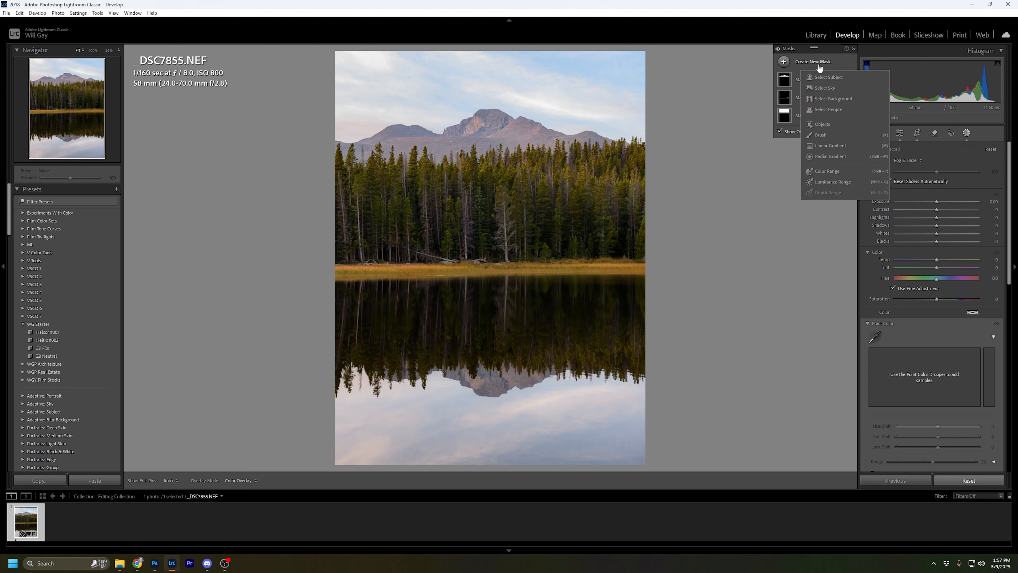
click(829, 146)
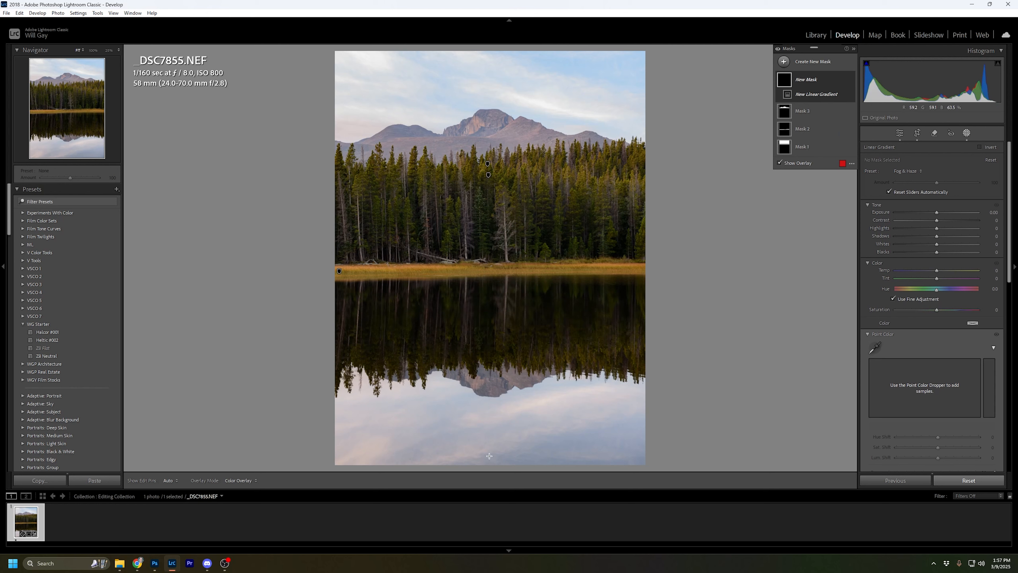
drag(487, 455, 485, 507)
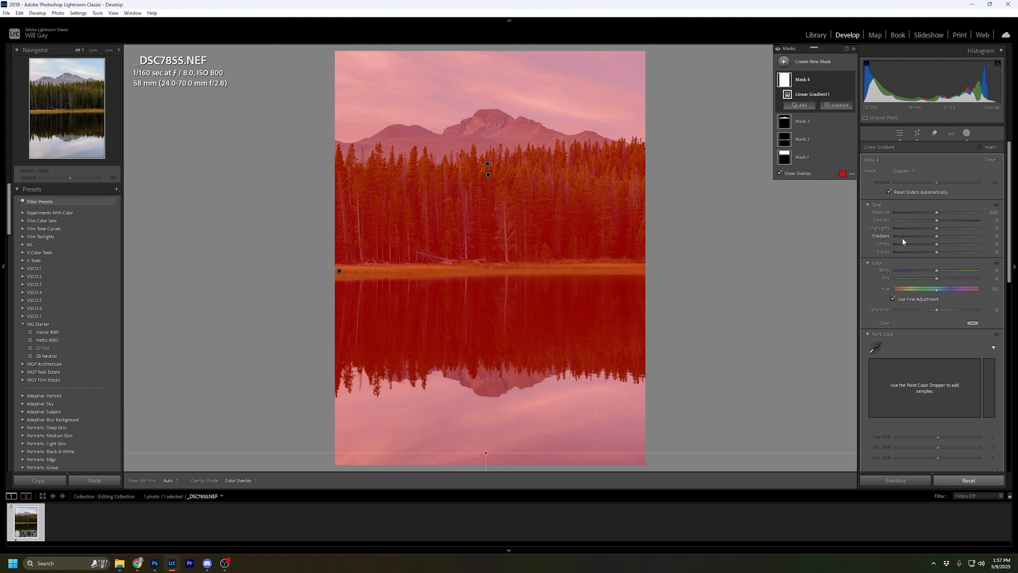
click(912, 170)
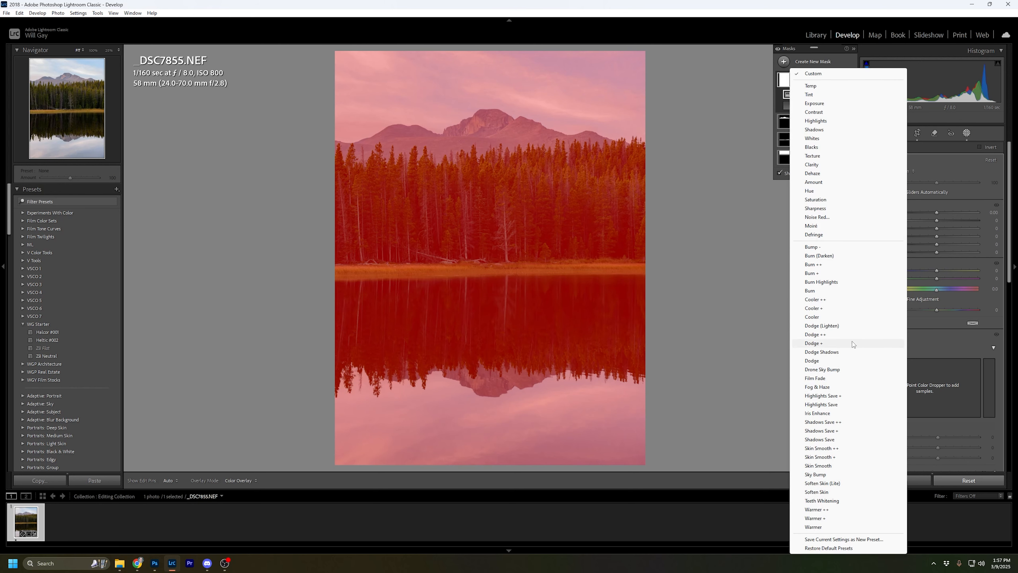
click(840, 378)
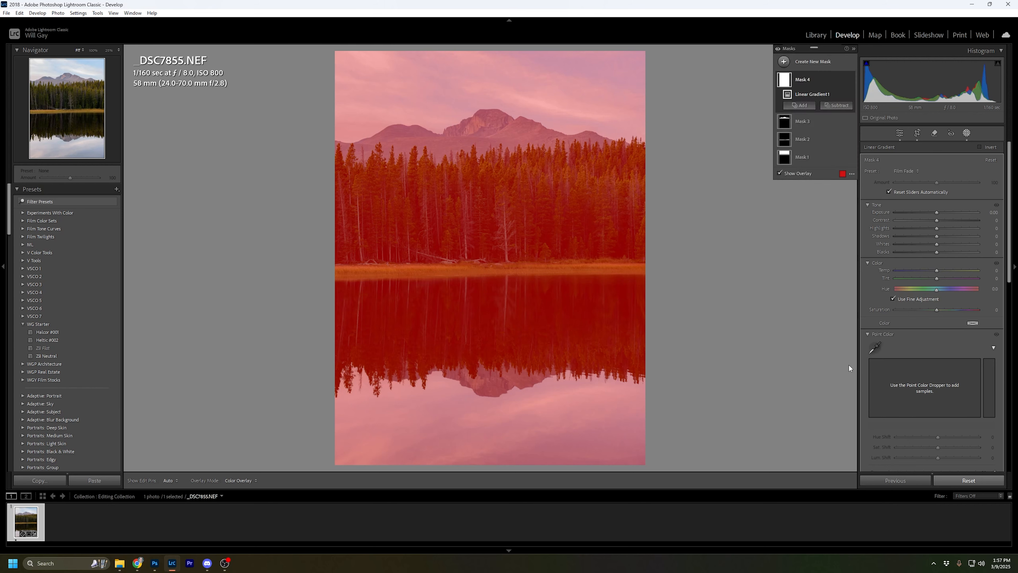
key(o)
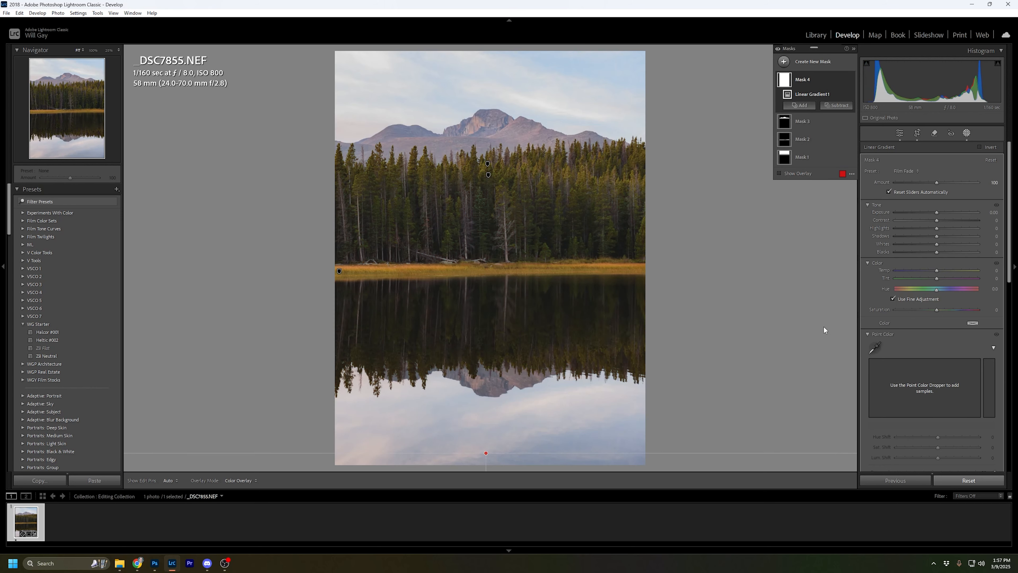
Step: Compare the photo with and without the Film Fade mask and set its Amount to 50
click(850, 79)
click(850, 79)
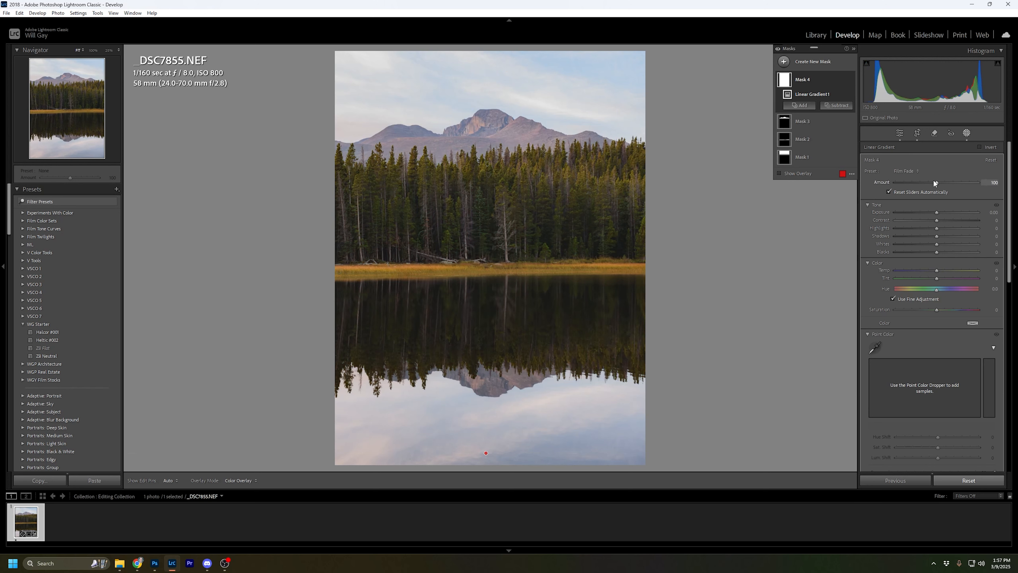
click(990, 183)
text(50)
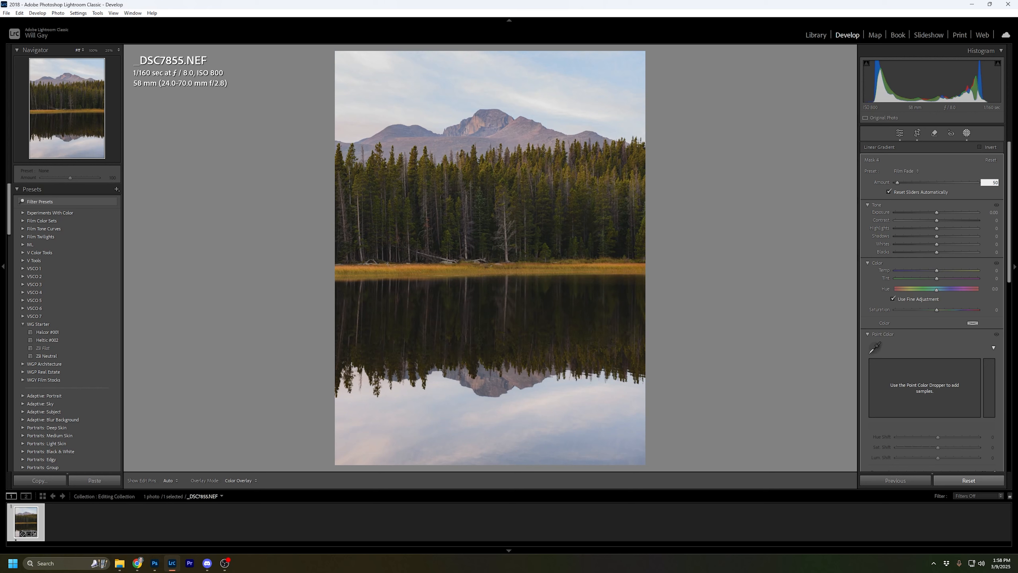
key(Return)
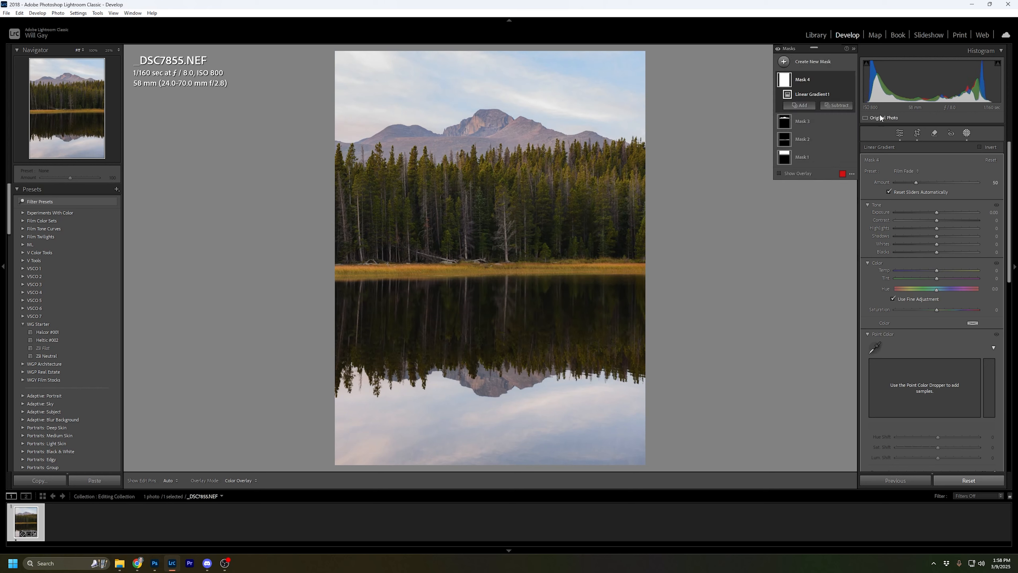
Step: Examine the effect of the Film Fade mask at reduced strength by repeatedly hiding and showing it
click(850, 81)
click(850, 80)
click(850, 80)
click(850, 80)
click(850, 81)
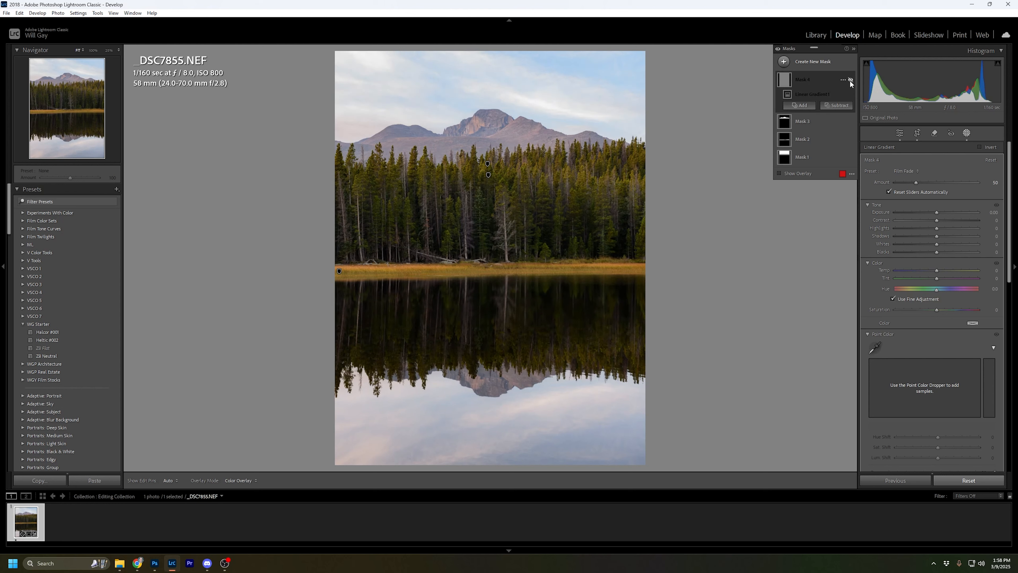
click(850, 80)
click(850, 81)
click(850, 80)
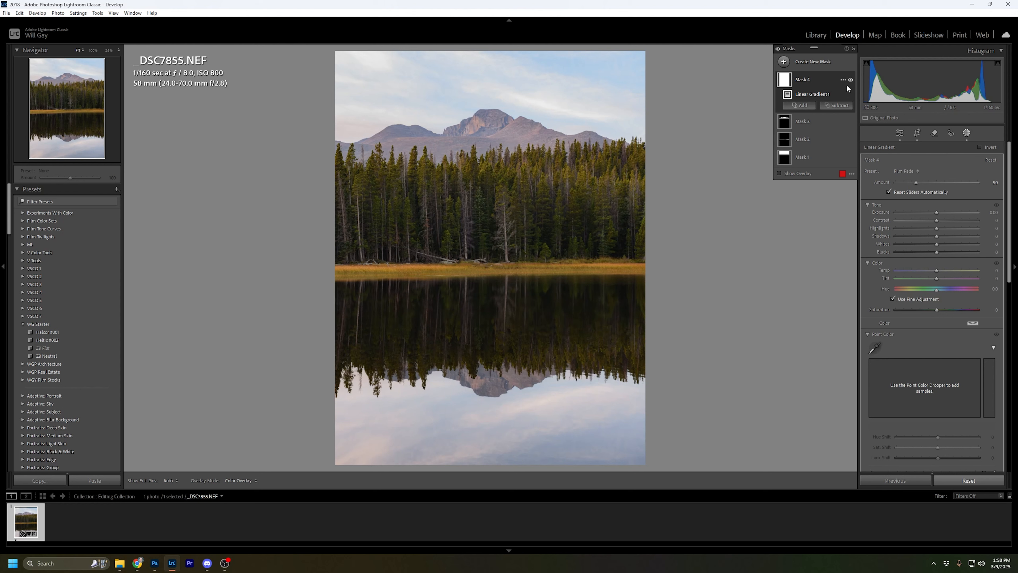
Step: Delete the Film Fade gradient mask, Mask 4, and close masking
click(842, 82)
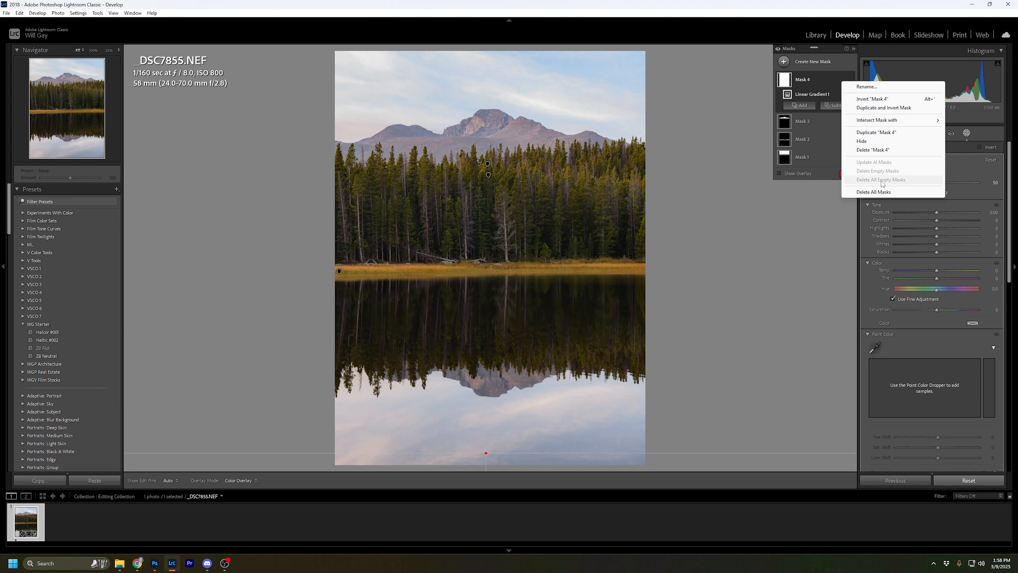
click(837, 147)
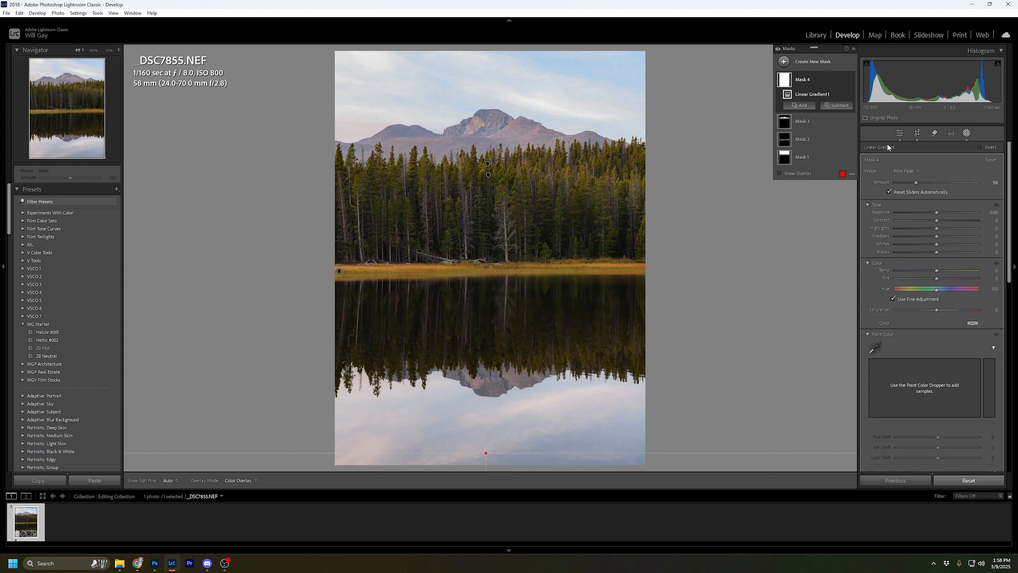
click(966, 132)
click(969, 134)
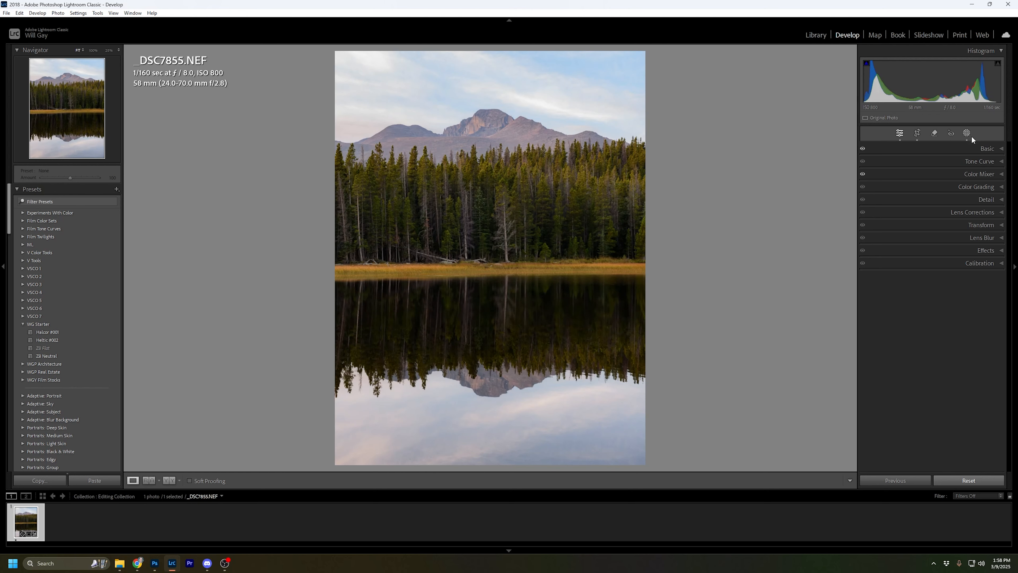
Step: Sharpen the photo with Amount 84, Radius 1.3, Detail 36 and Masking 35, previewing the fallen logs on the shoreline
click(1001, 199)
click(865, 211)
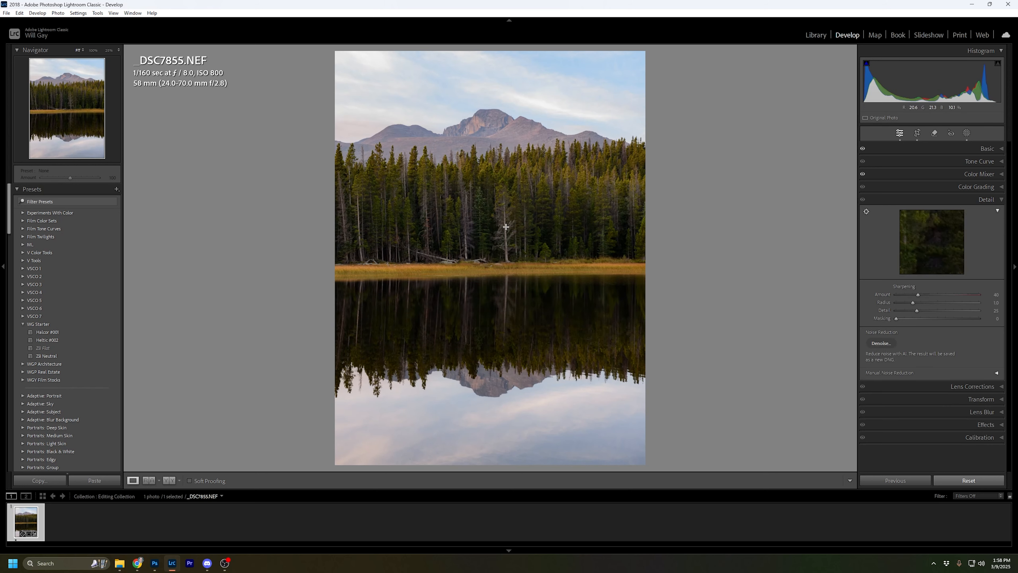
click(447, 258)
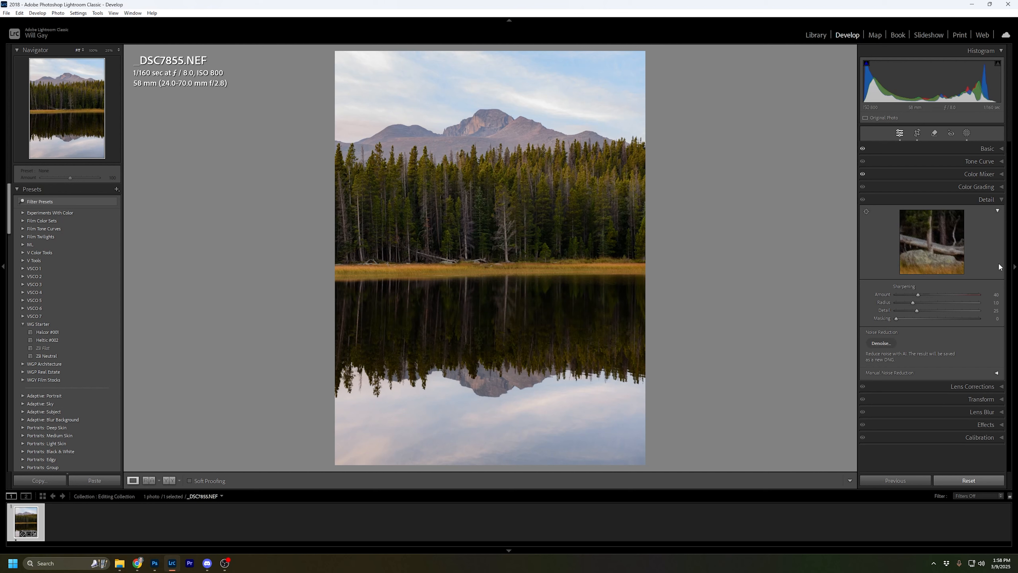
drag(917, 295, 920, 294)
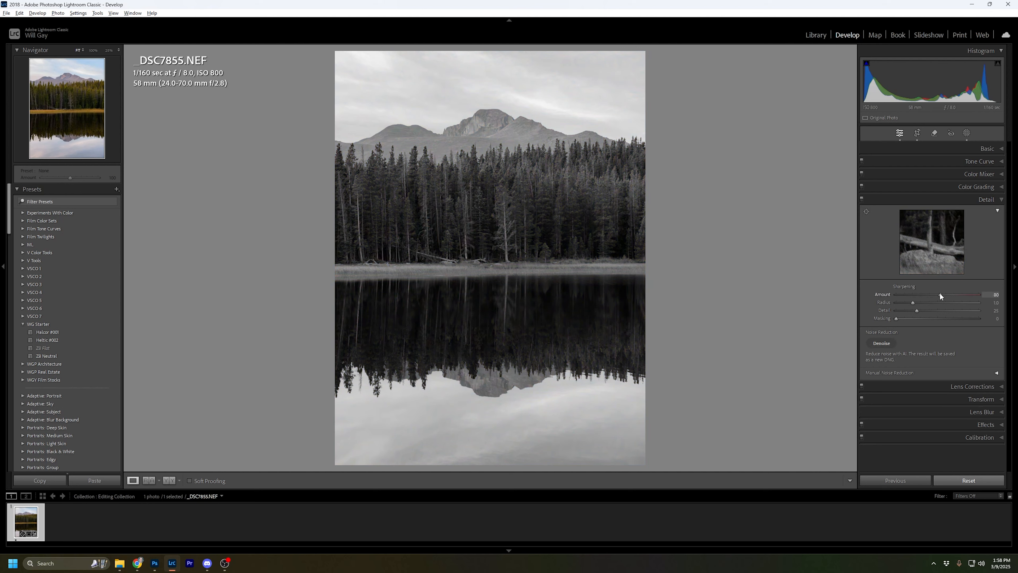
drag(924, 295, 885, 294)
drag(941, 293, 913, 301)
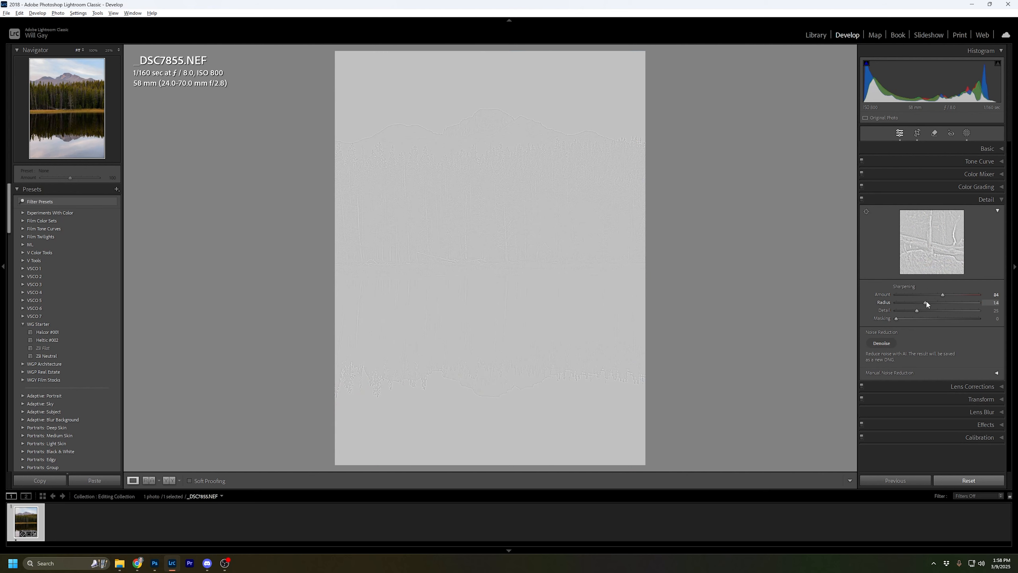
mouse_move(925, 301)
mouse_down()
mouse_move(926, 315)
mouse_move(896, 318)
mouse_move(925, 318)
mouse_up()
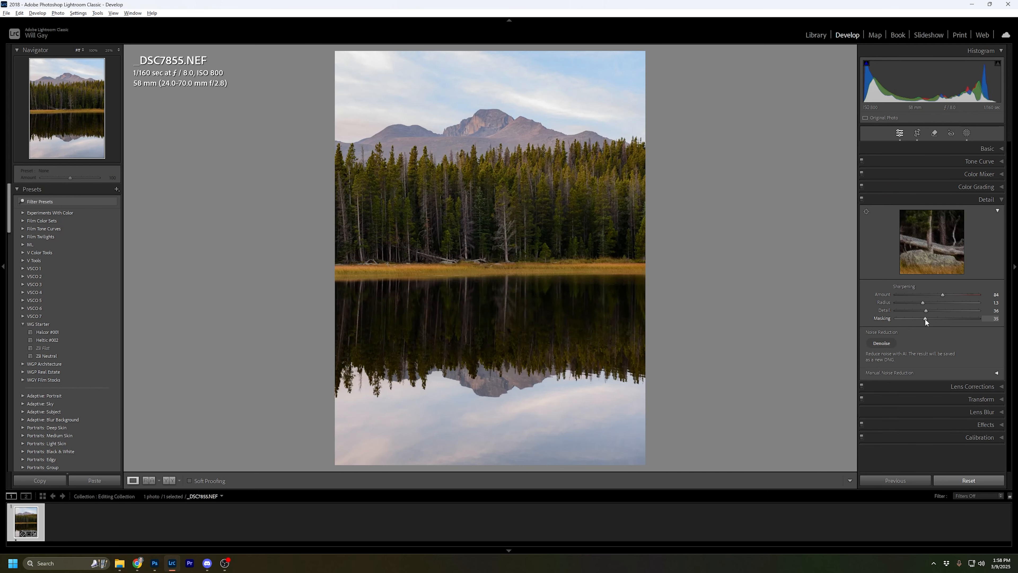
click(863, 200)
click(999, 199)
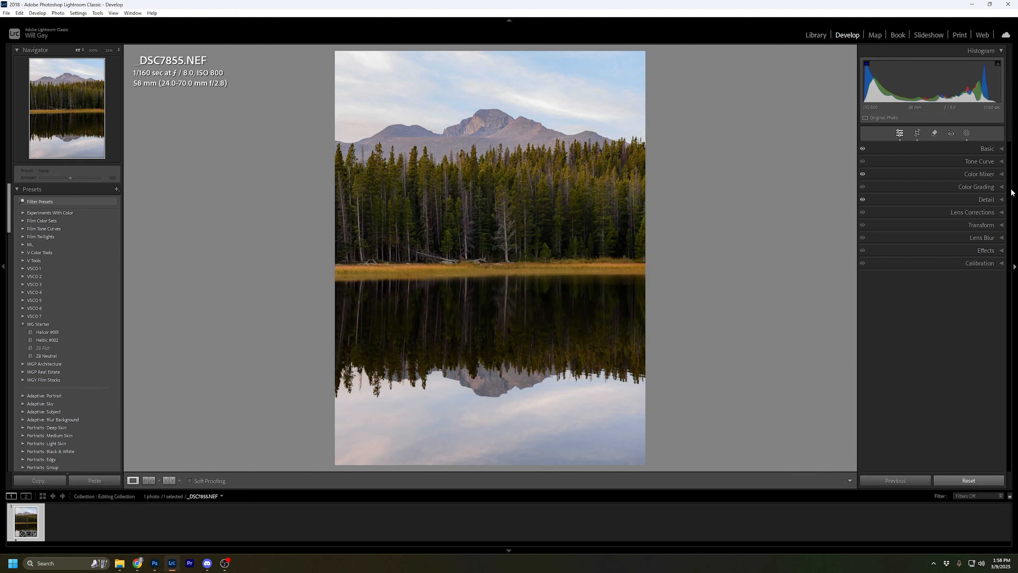
Step: Try the saved blue, cream, yellow and white custom colors as a color grading tint for the shadows
click(997, 187)
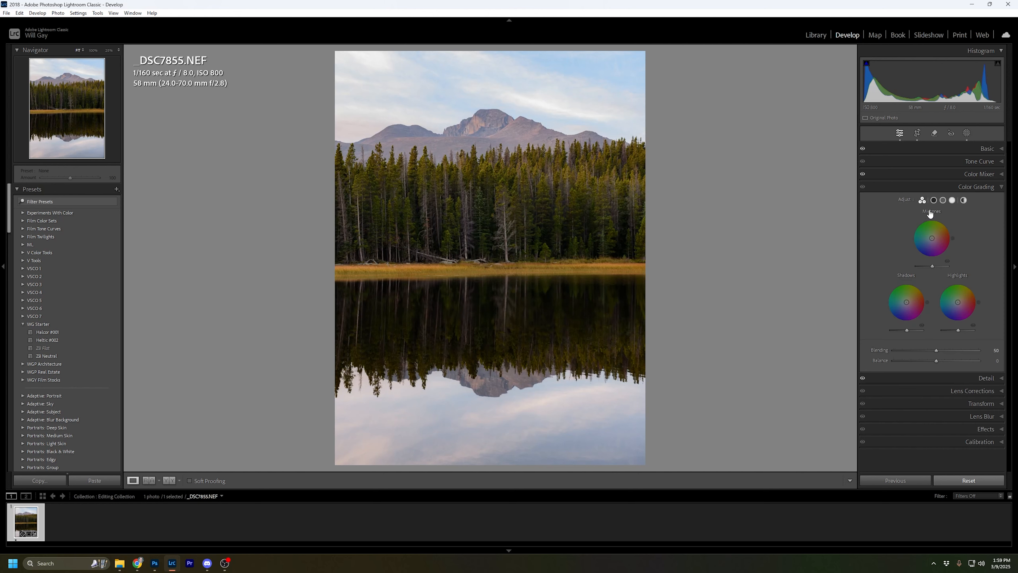
click(933, 200)
click(867, 292)
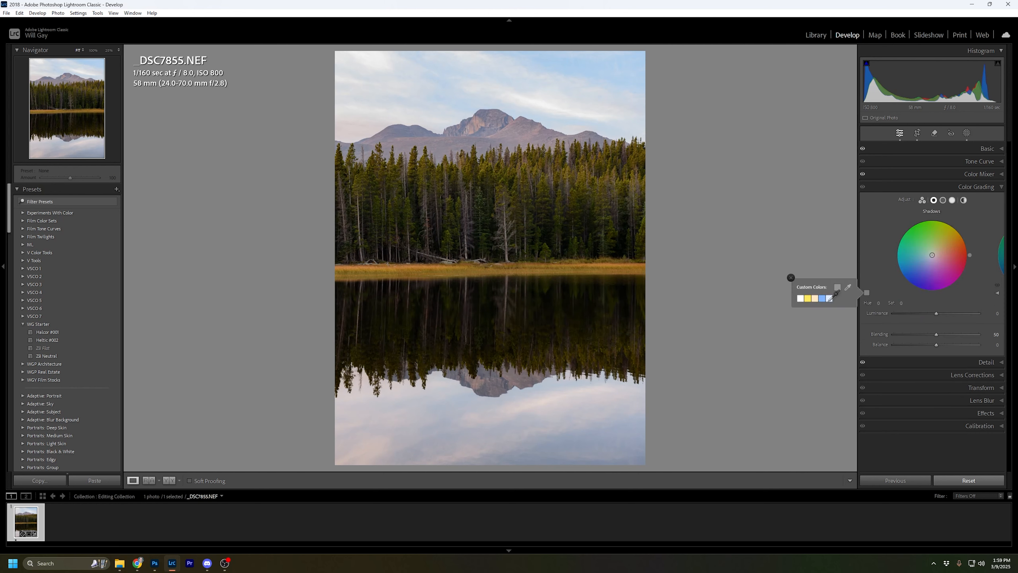
click(831, 298)
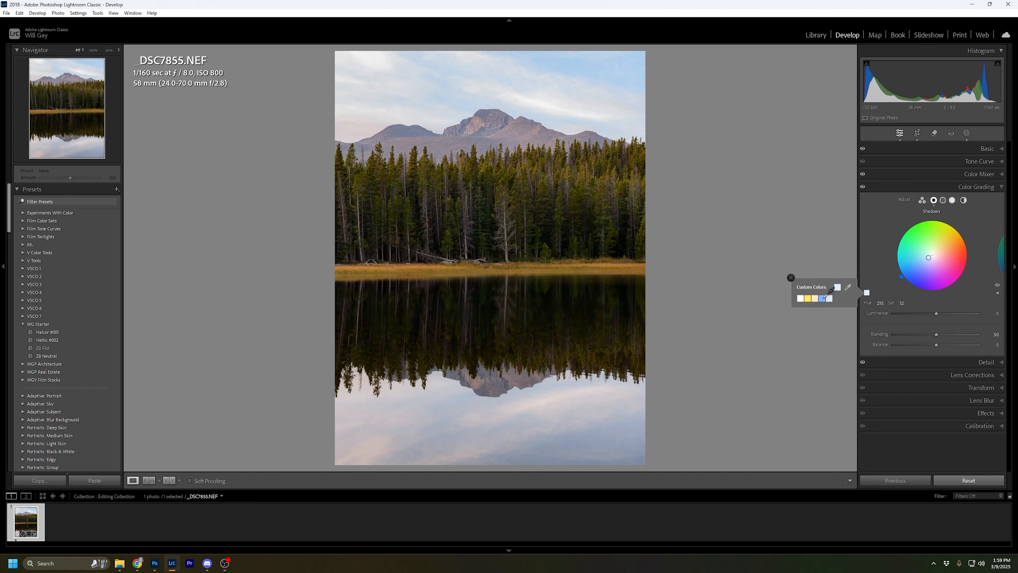
click(822, 299)
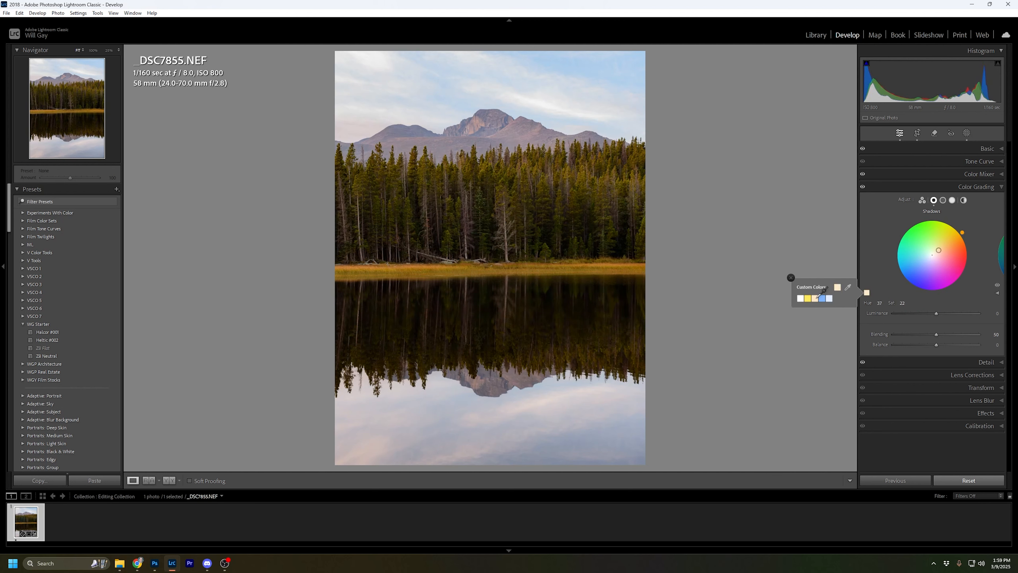
click(809, 298)
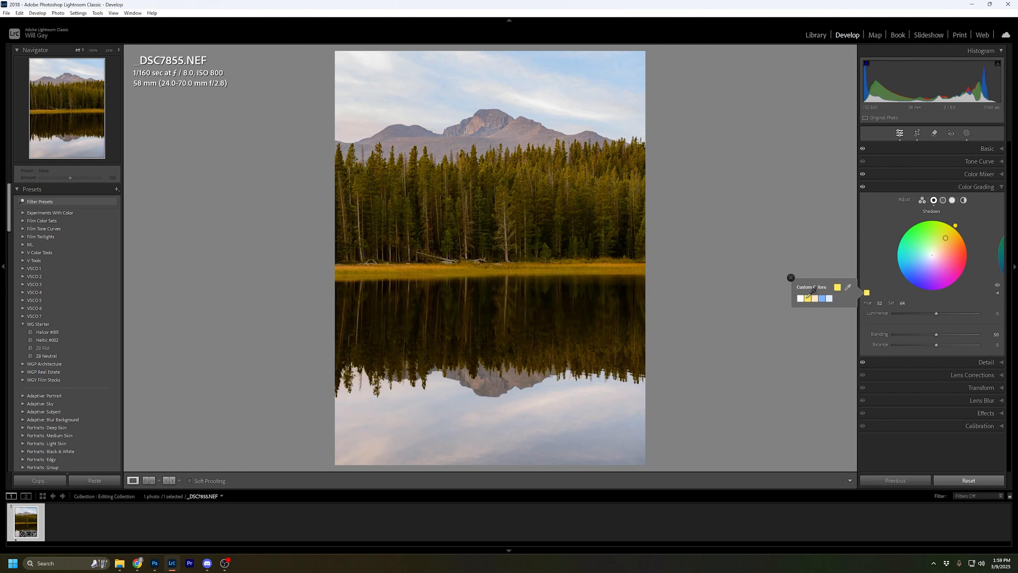
click(800, 298)
click(790, 277)
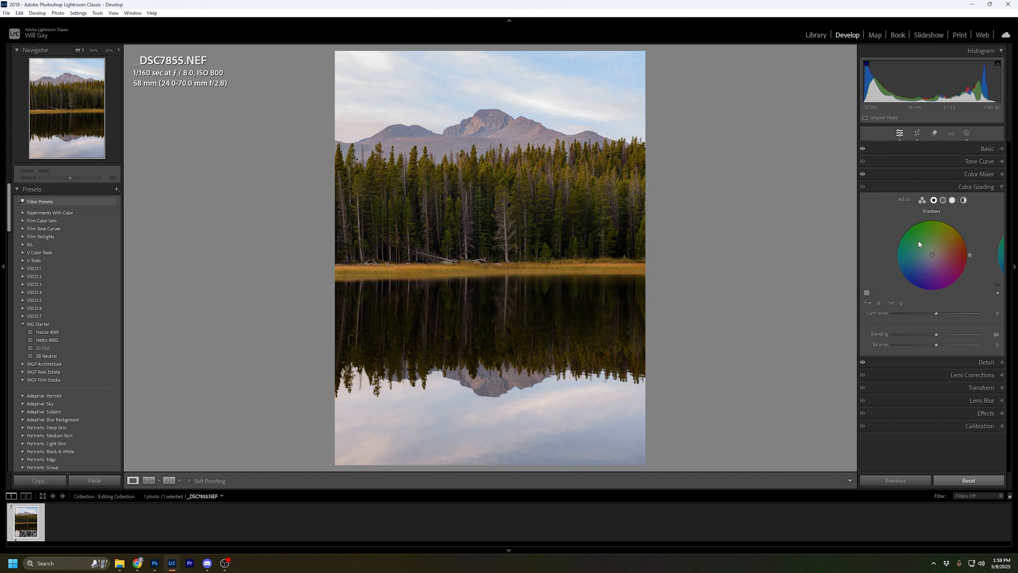
Step: Tint the highlights in Color Grading with the pale blue custom color, Hue 215 and Saturation 12
click(953, 200)
click(867, 293)
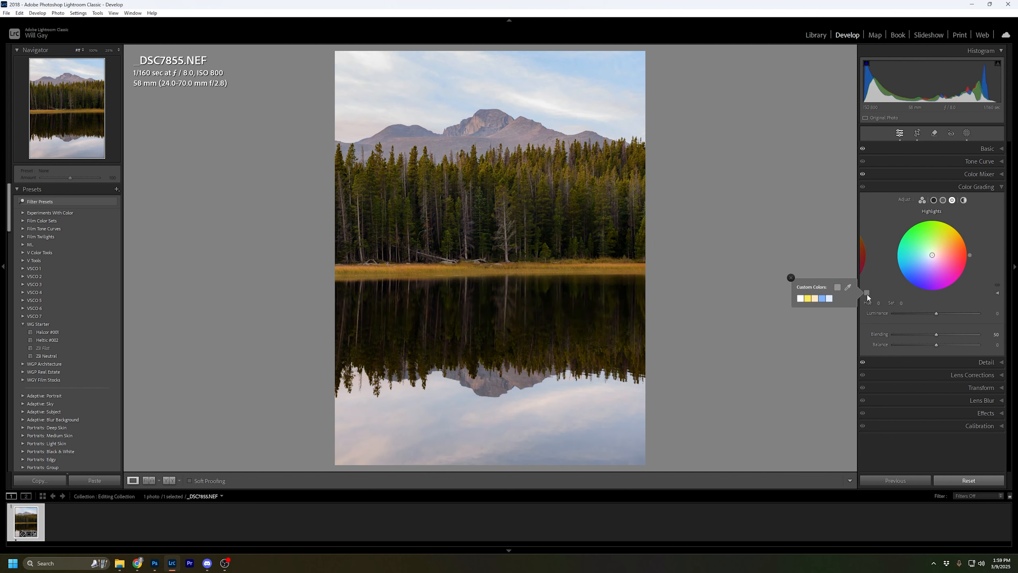
click(830, 298)
click(790, 278)
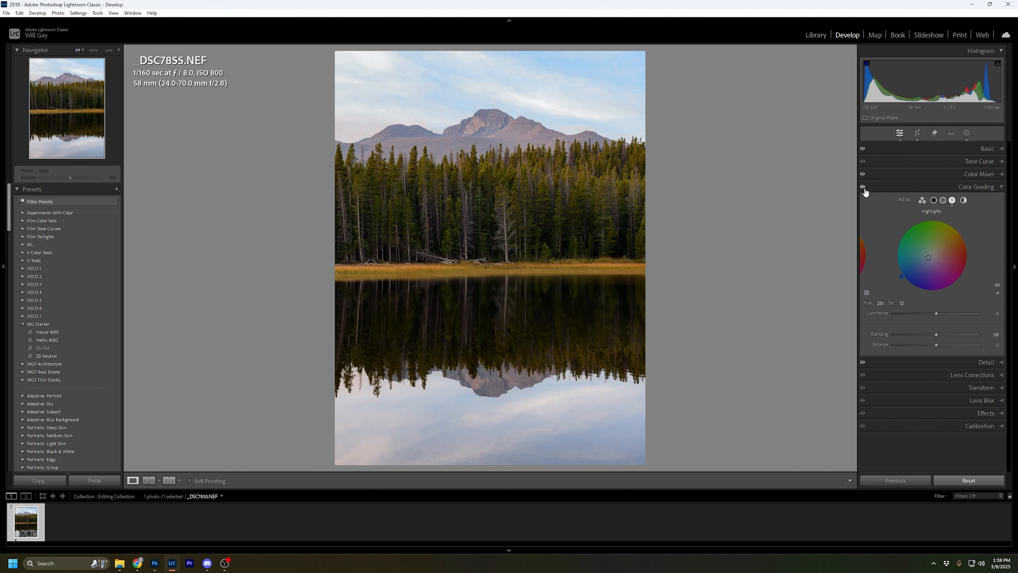
click(987, 191)
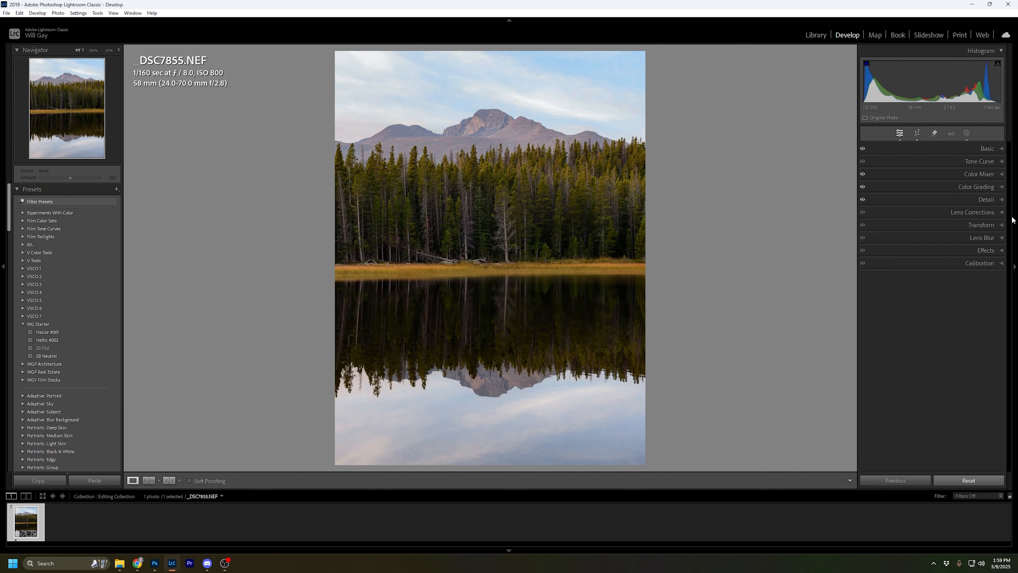
Step: Enable lens profile corrections for the photo using the Nikon AF-S NIKKOR 24-70mm f/2.8G ED profile
click(978, 212)
click(880, 244)
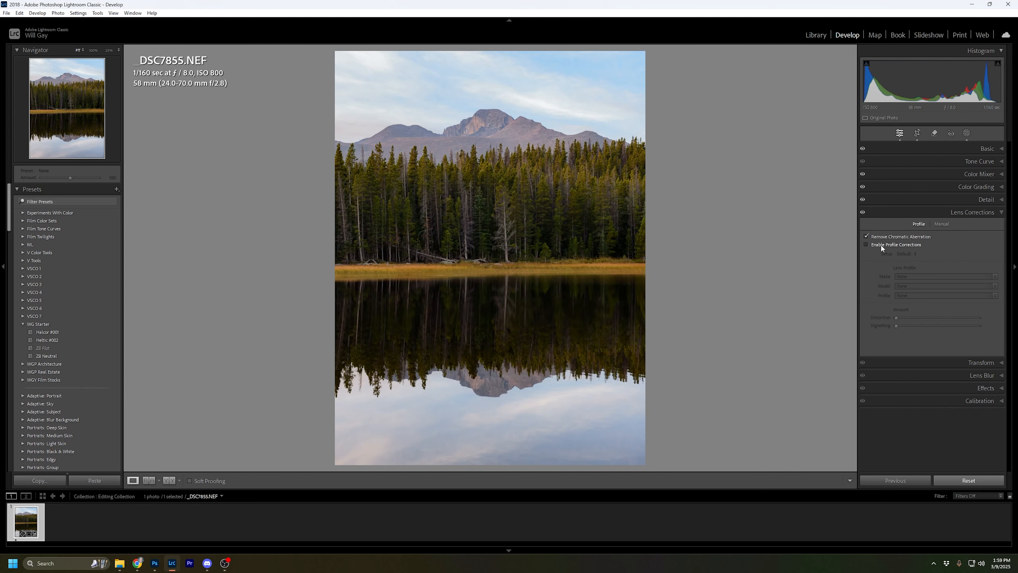
click(882, 244)
click(883, 244)
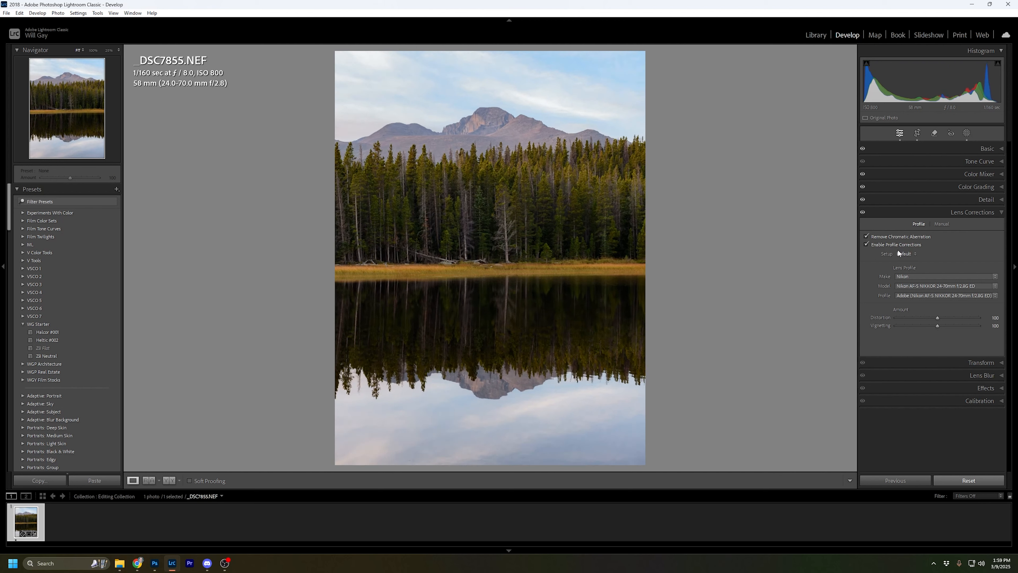
click(1000, 213)
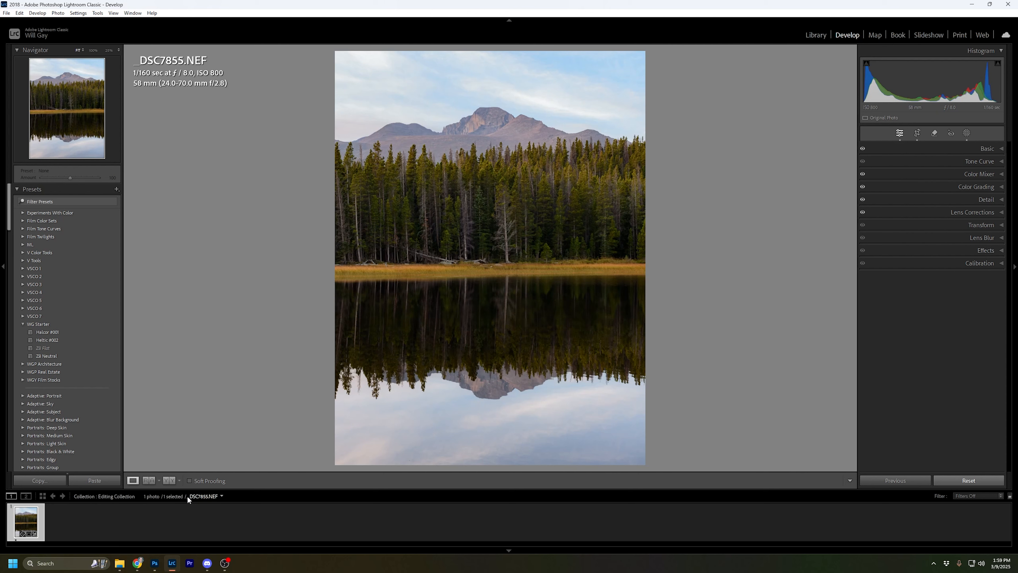
Step: Open the edited photo as a Smart Object in Photoshop
right_click(23, 524)
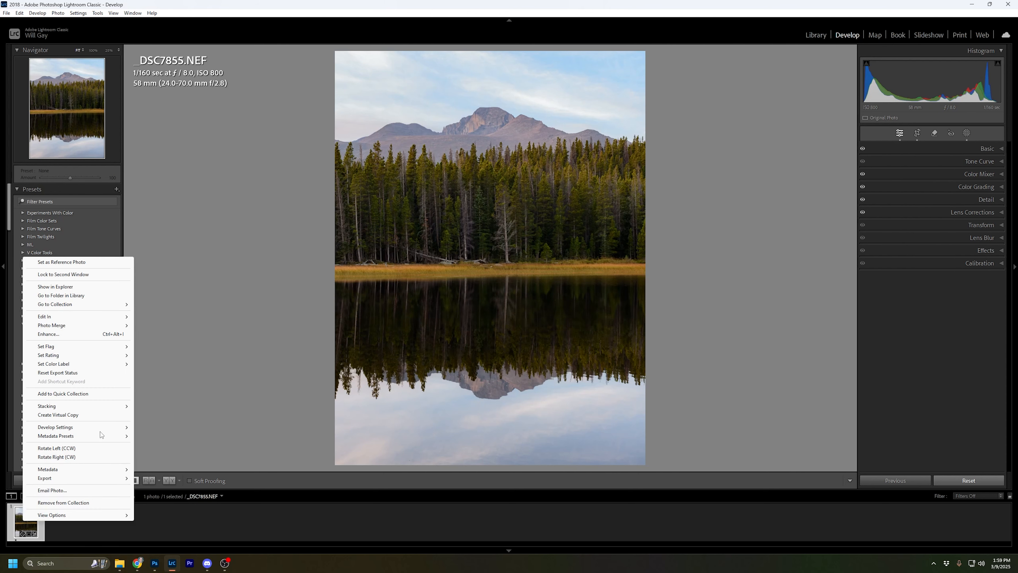
mouse_move(74, 320)
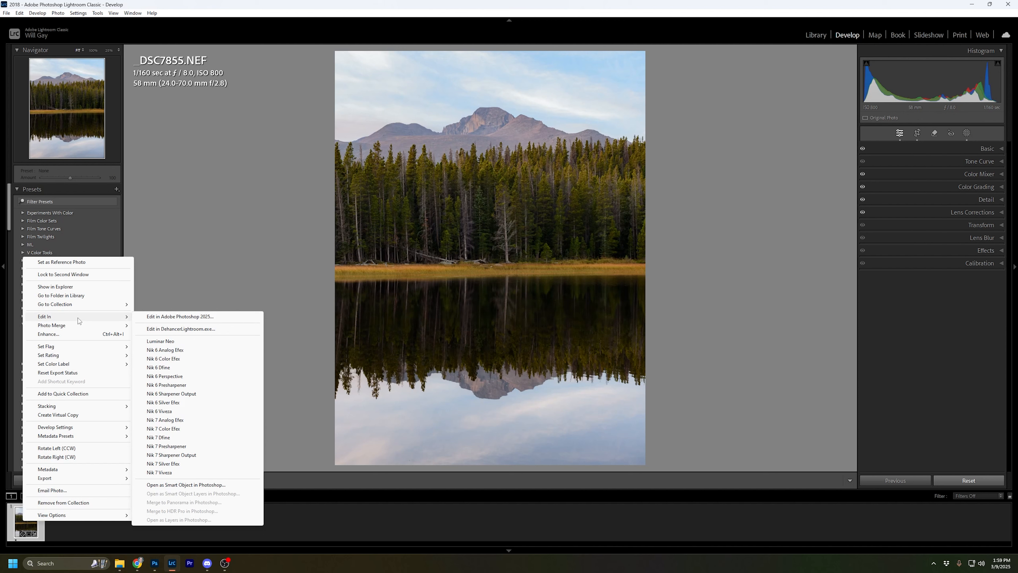
click(220, 485)
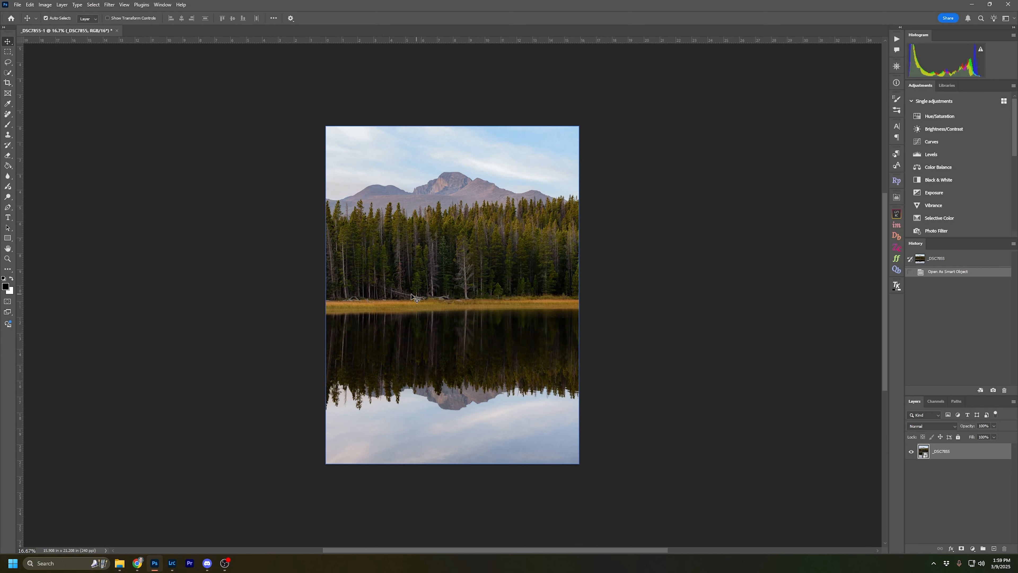
Step: Examine the forest, fallen logs, grassy shoreline and lake reflection up close, and return to the full image
scroll(422, 277, up, 3)
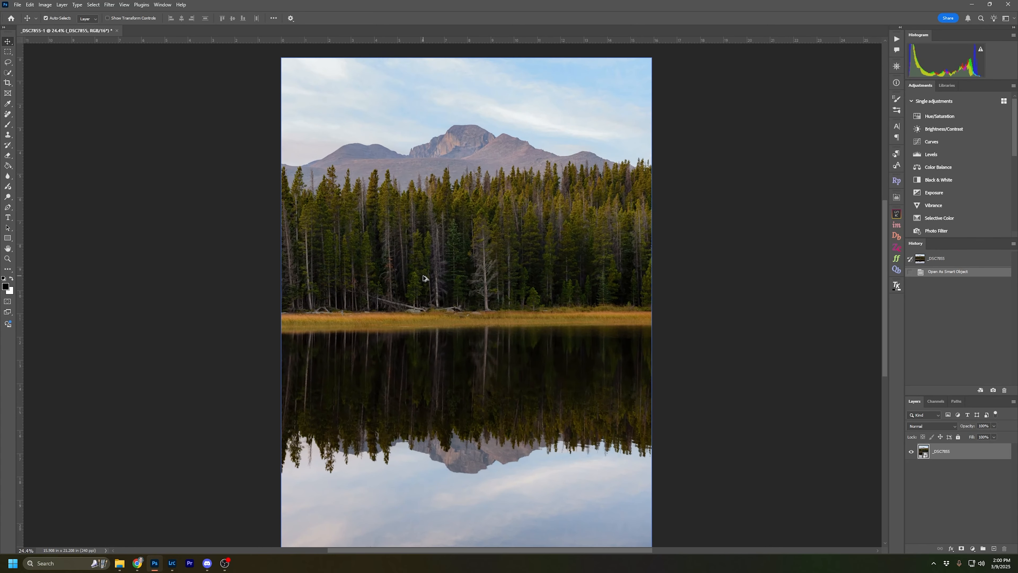
scroll(445, 281, up, 5)
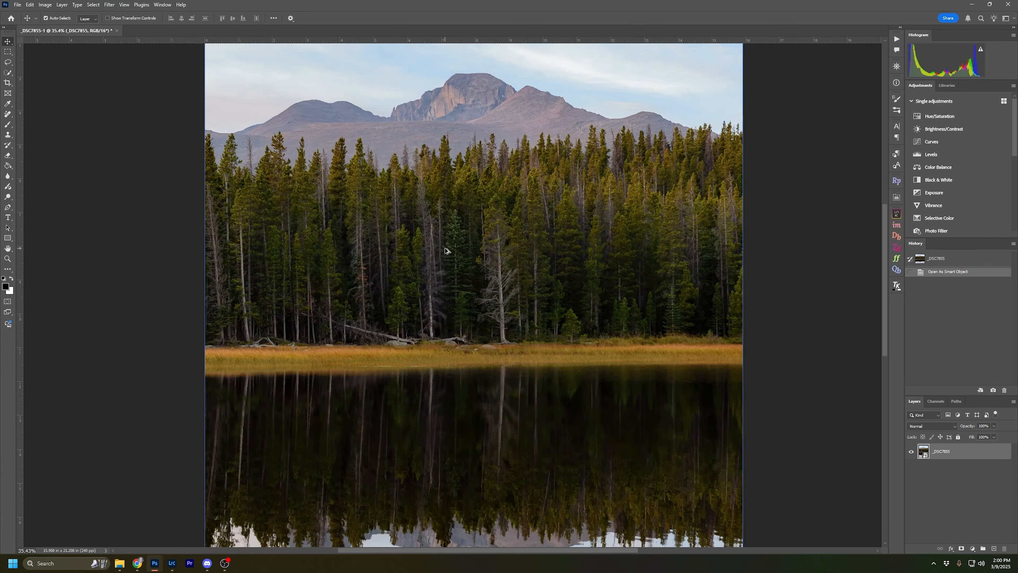
scroll(449, 248, up, 2)
drag(448, 200, 419, 431)
drag(595, 274, 681, 48)
drag(499, 357, 413, 204)
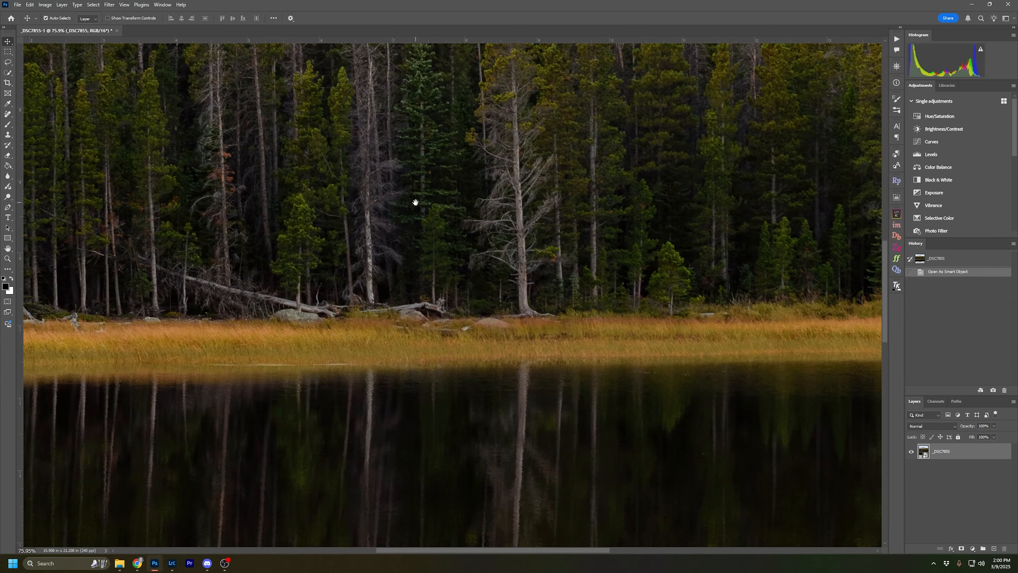
drag(370, 296, 241, 224)
drag(415, 242, 413, 291)
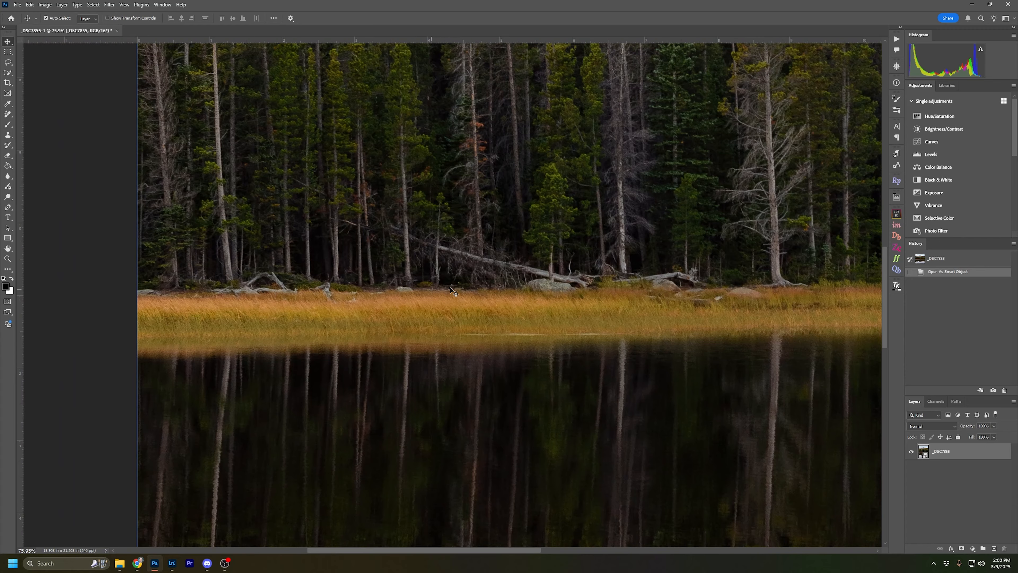
scroll(621, 292, down, 10)
drag(675, 293, 515, 304)
click(820, 321)
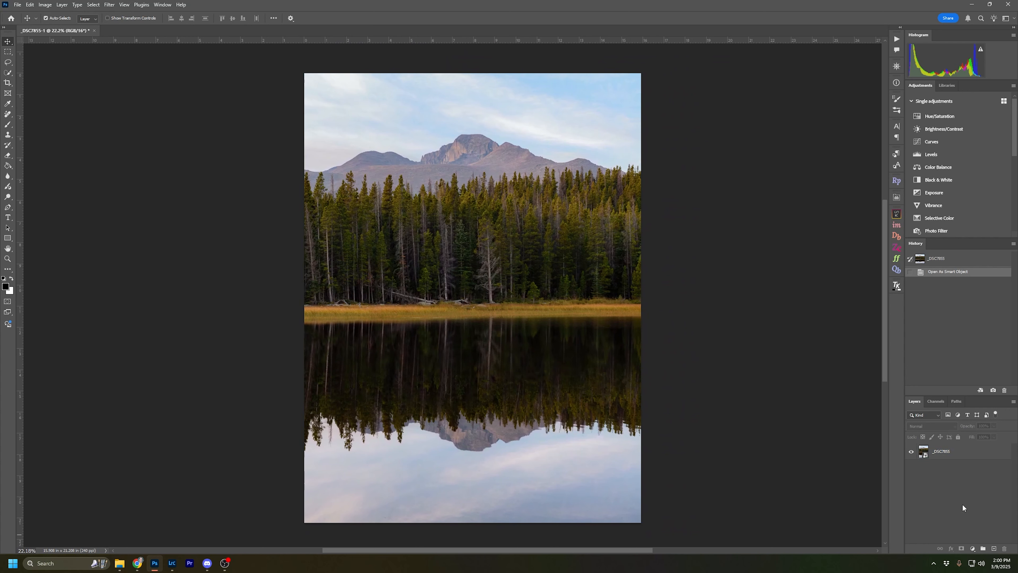
Step: Select the _DSC7855 layer and bring up the saved user looks of the Infinite Color plugin
click(924, 453)
click(788, 324)
click(897, 213)
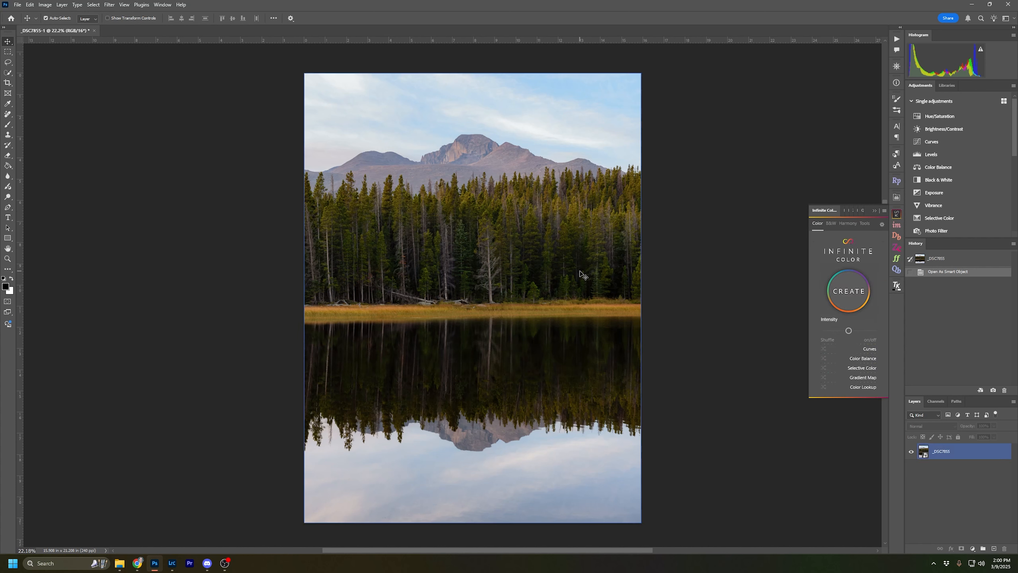
click(865, 224)
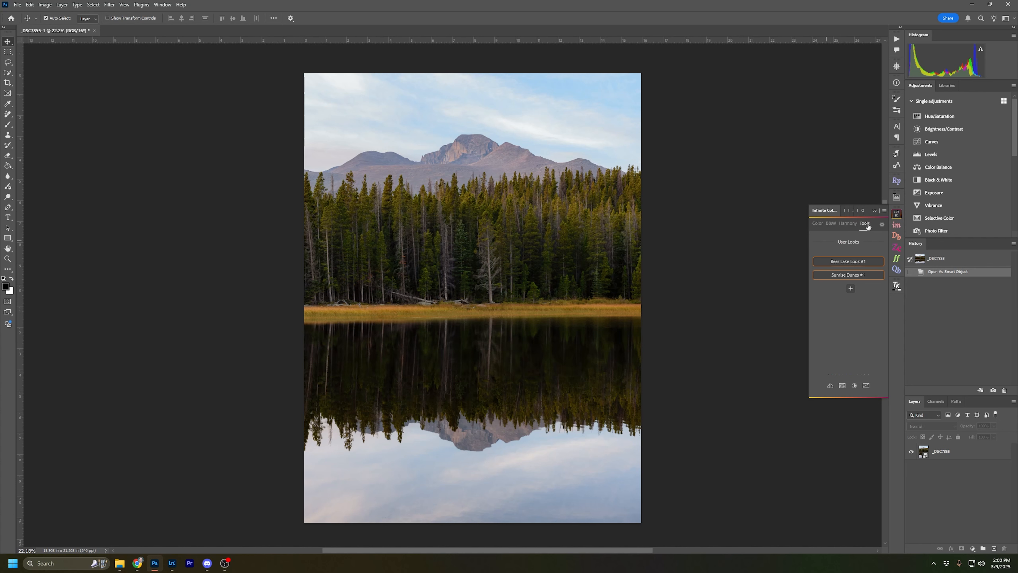
click(843, 210)
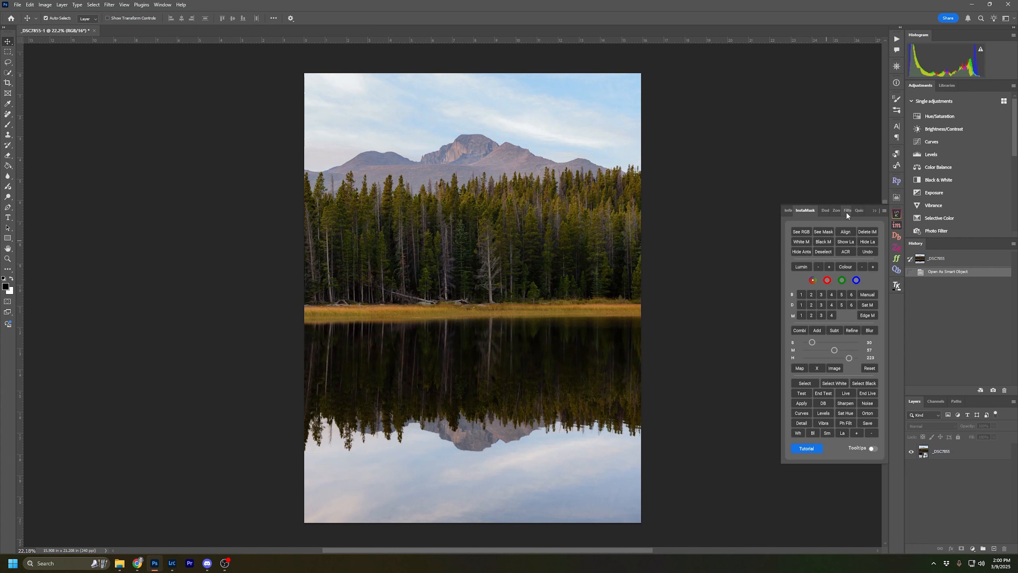
click(789, 210)
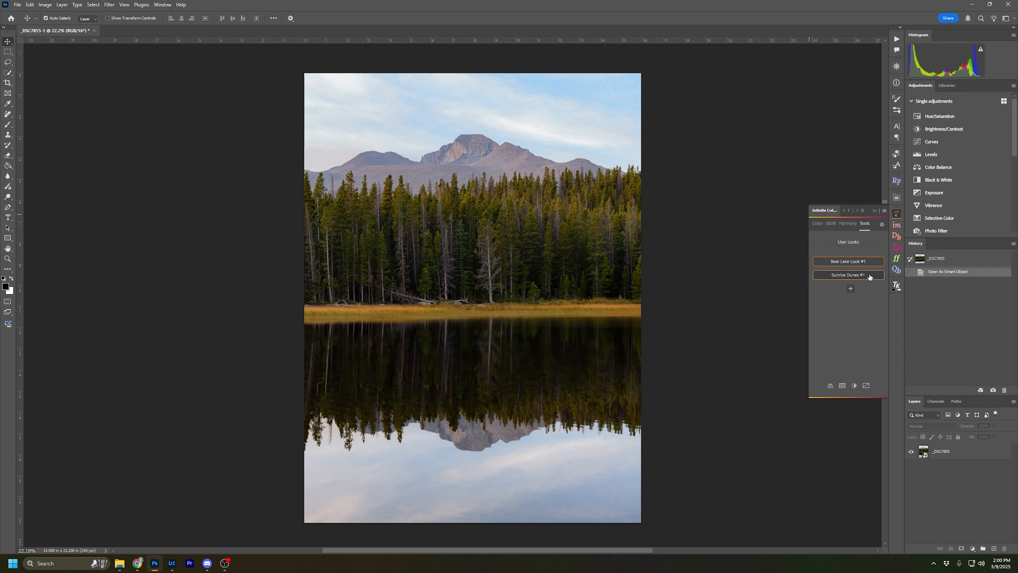
click(818, 224)
click(865, 224)
Step: Try the saved Bear Lake Look #1 on the photo, compare layer visibility, and delete both Infinite Color groups
click(861, 262)
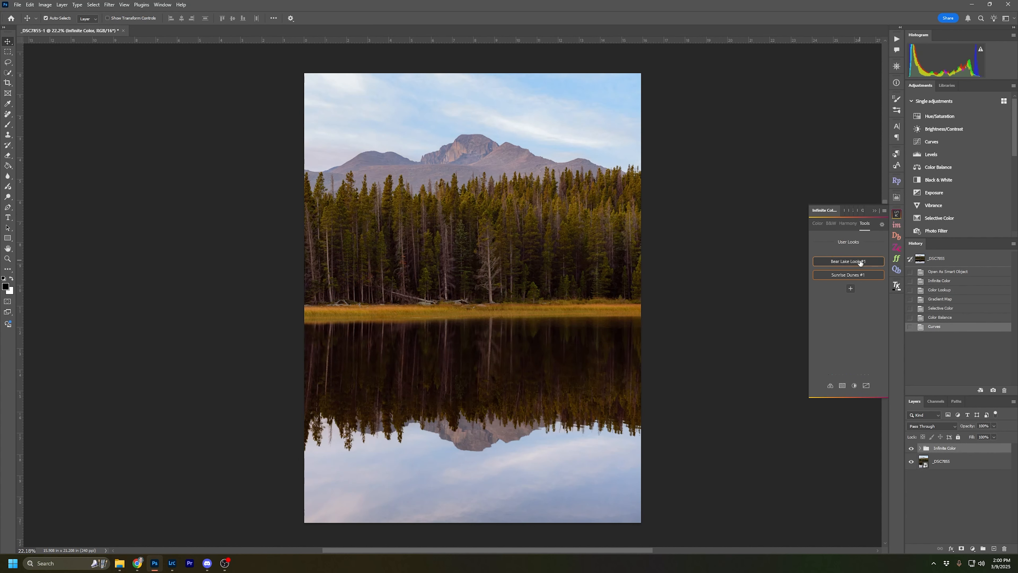
click(860, 262)
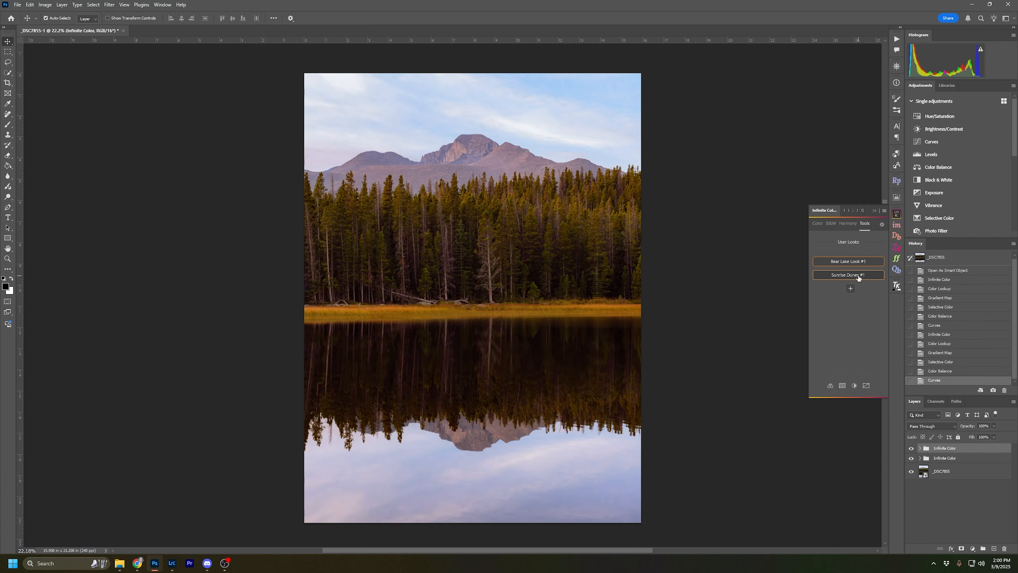
drag(911, 458, 910, 448)
click(910, 448)
click(911, 448)
key(Delete)
key(Delete)
Step: Generate an Infinite Color grade at reduced intensity and expand its group of adjustment layers
click(818, 225)
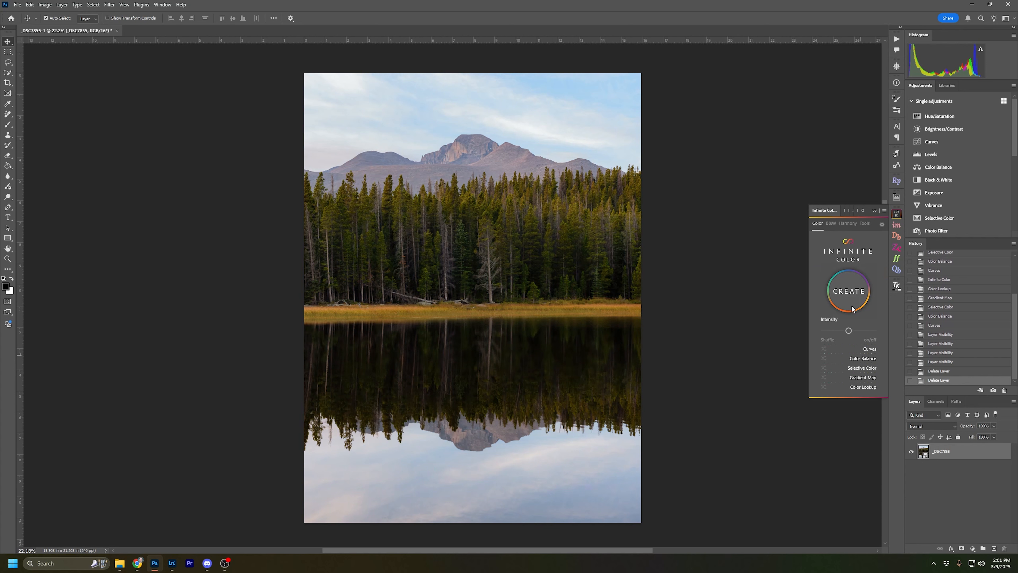
drag(848, 333, 832, 335)
click(858, 284)
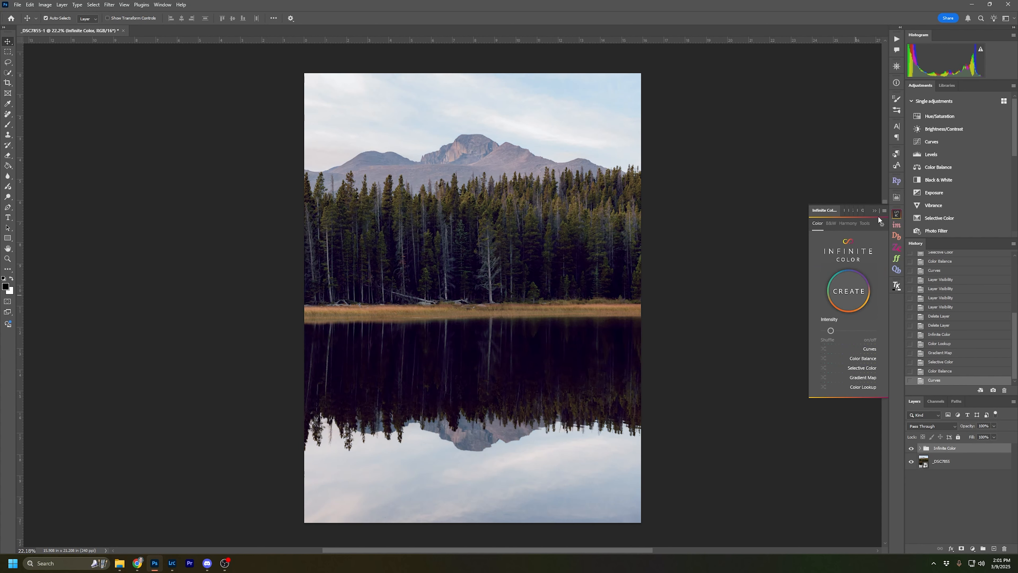
click(874, 211)
click(920, 448)
click(1002, 463)
click(995, 477)
click(992, 493)
click(986, 530)
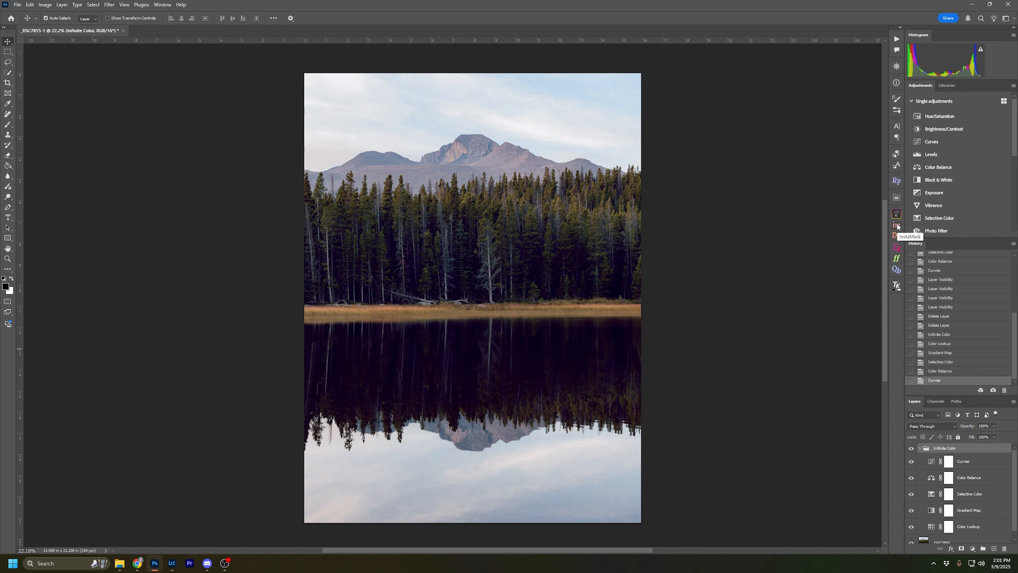
Step: Turn off the grade's Color Lookup, Gradient Map, Selective Color and Color Balance adjustments, leaving only Curves on
click(897, 215)
click(866, 387)
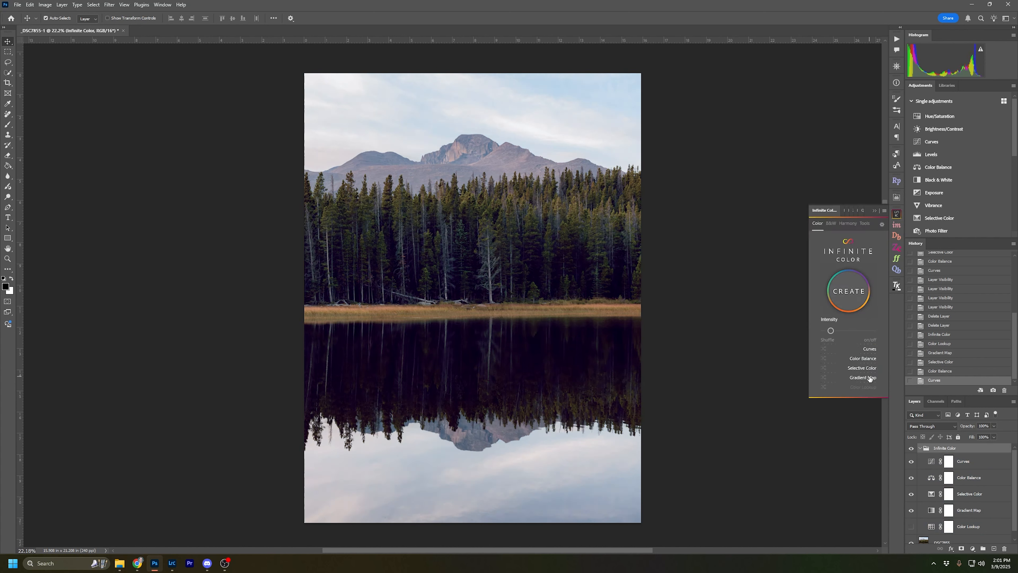
click(866, 377)
click(865, 368)
click(868, 359)
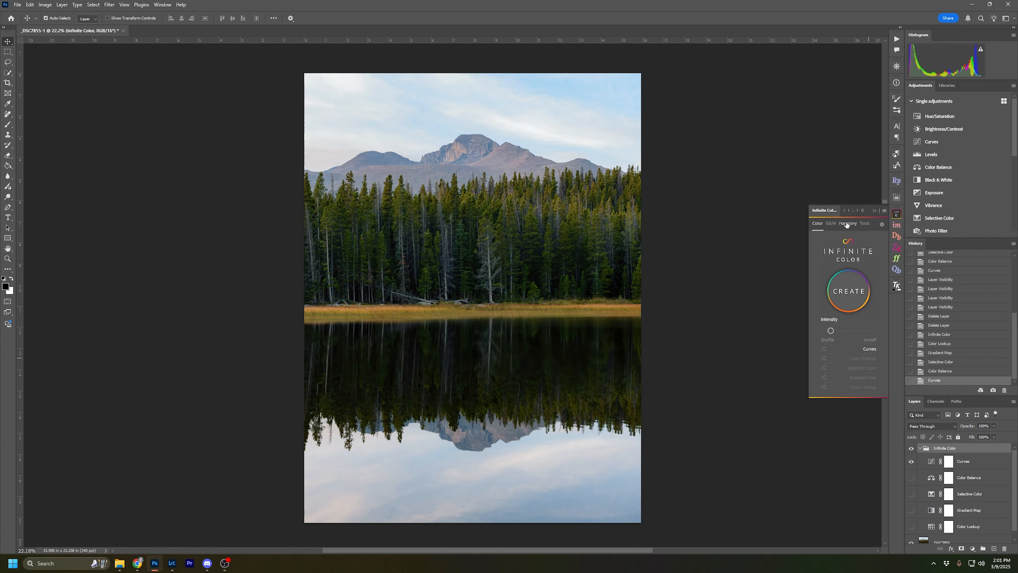
click(831, 224)
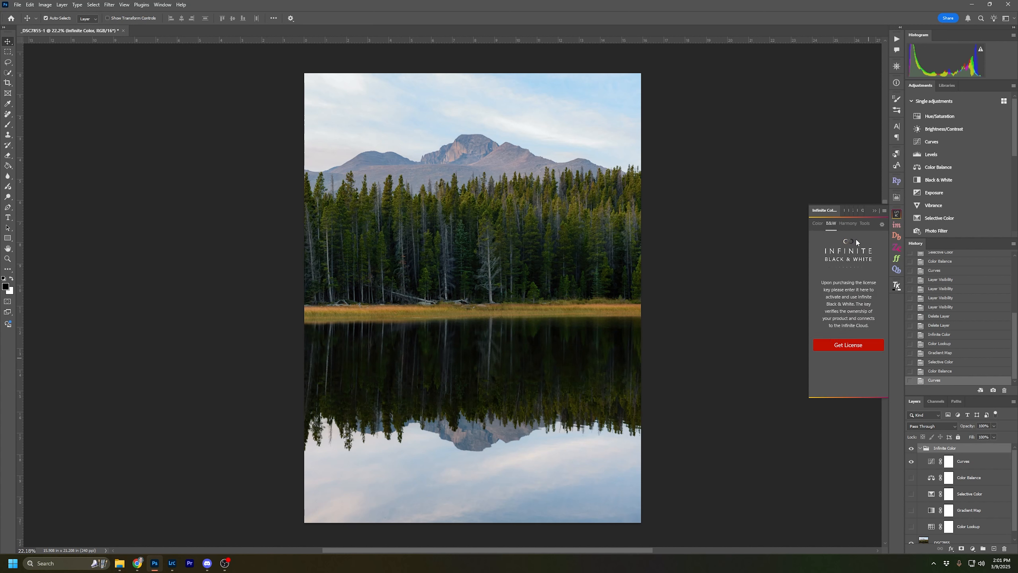
click(848, 225)
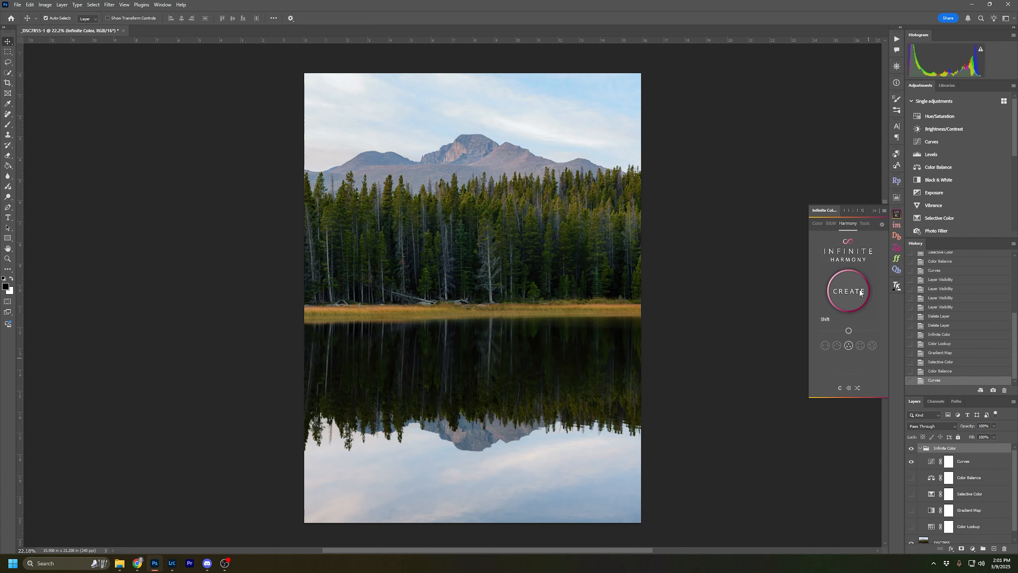
click(819, 225)
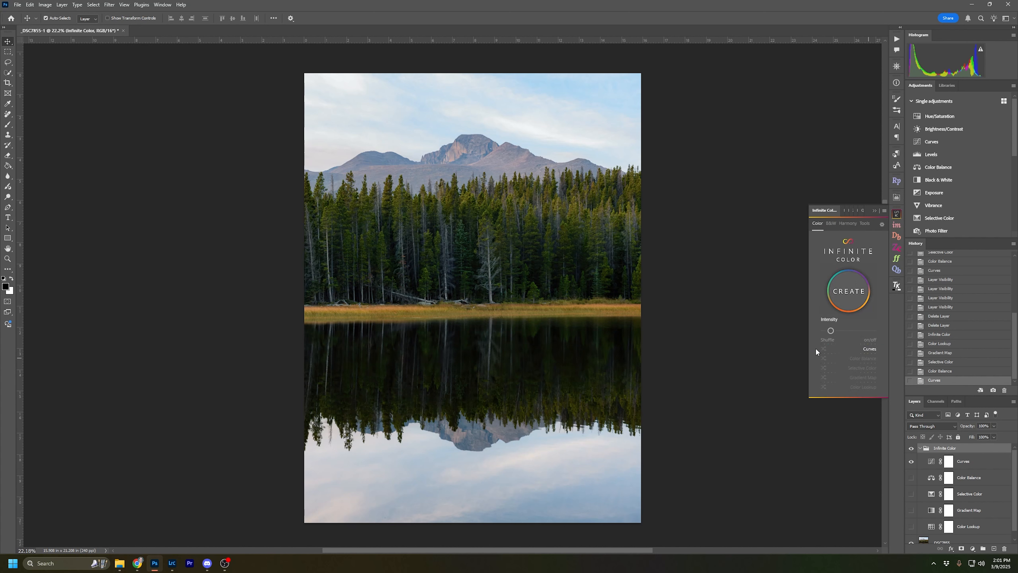
Step: Shuffle the Infinite Color Curves adjustment several times and compare the photo with and without it
click(823, 349)
click(823, 350)
click(823, 350)
click(823, 349)
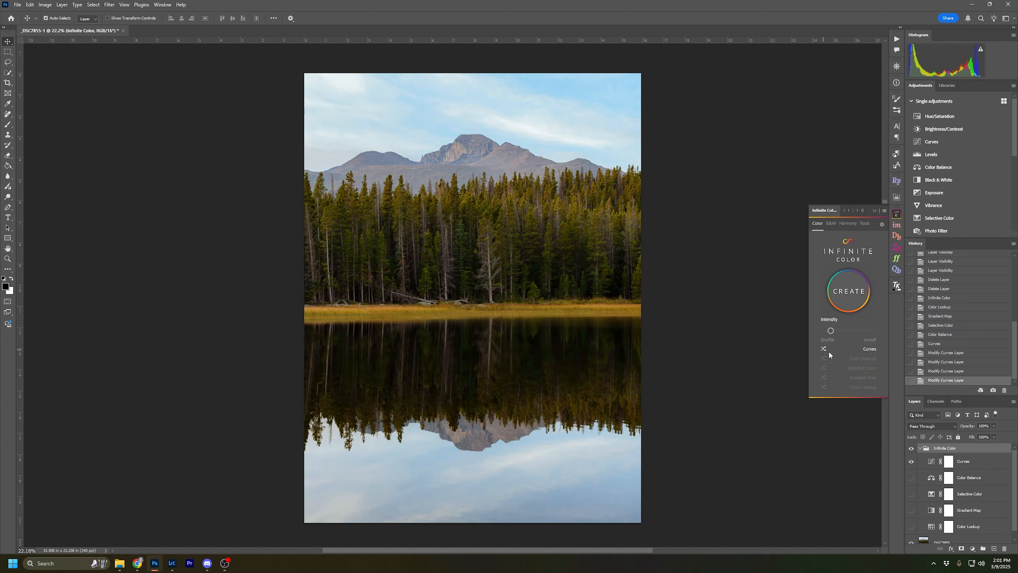
click(912, 461)
click(911, 462)
click(911, 461)
click(912, 462)
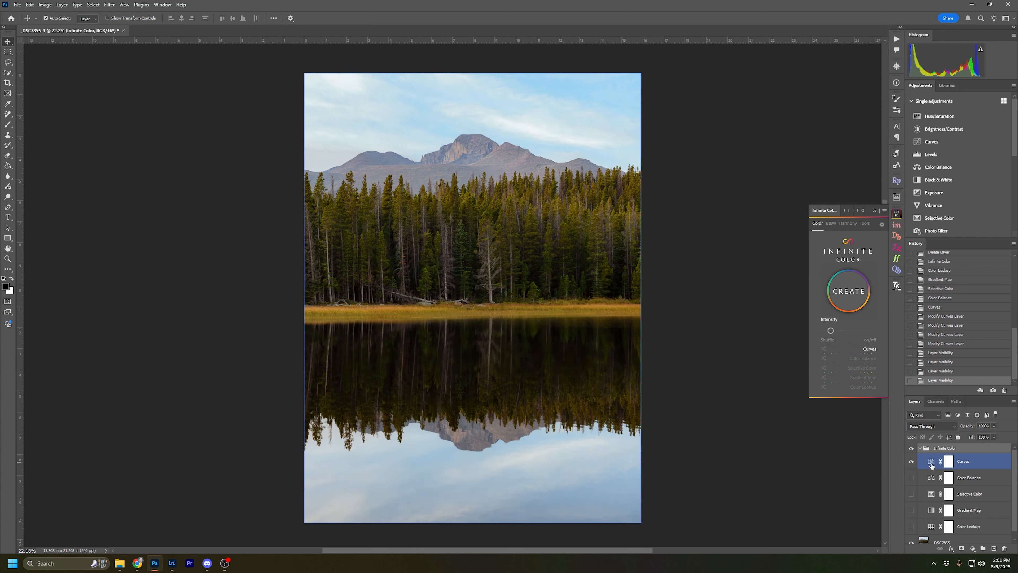
Step: Reduce the Curves layer's opacity to 50% and compare the photo with and without it
click(948, 461)
click(993, 426)
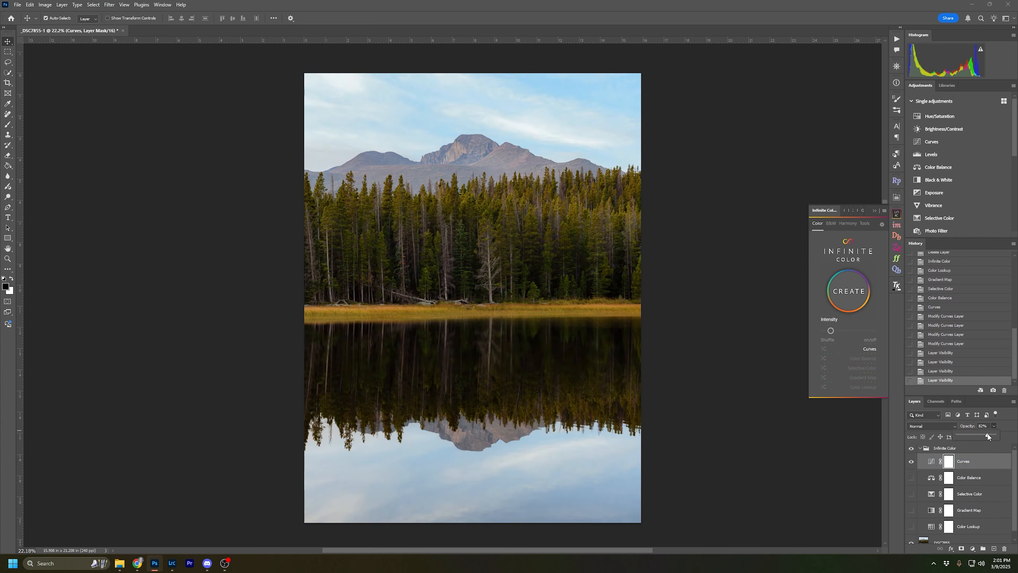
drag(977, 434, 978, 435)
click(911, 461)
click(911, 462)
Step: Shuffle through more Curves variations for a subtle warmer look and toggle the layer's visibility to compare
click(824, 349)
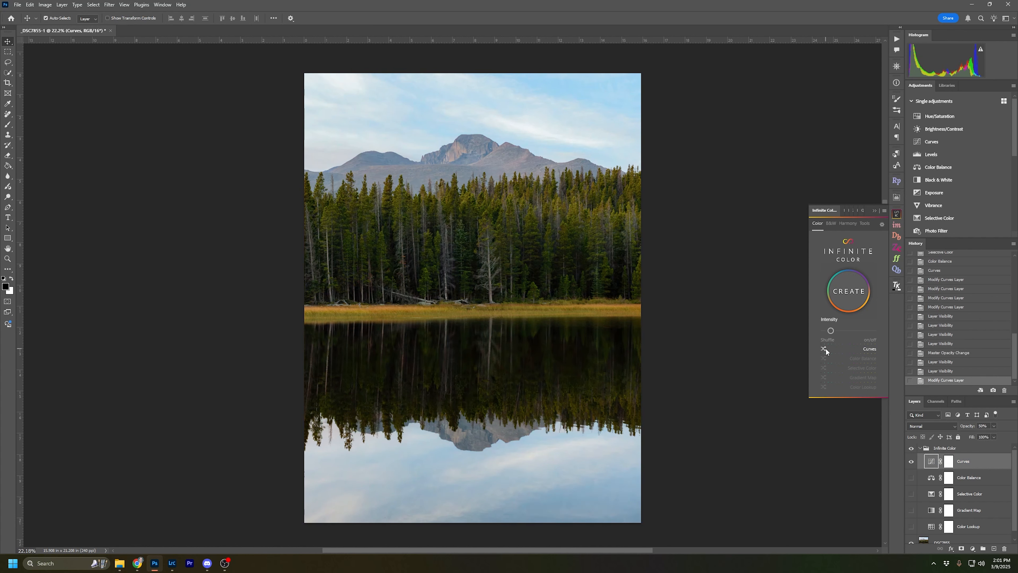
click(824, 349)
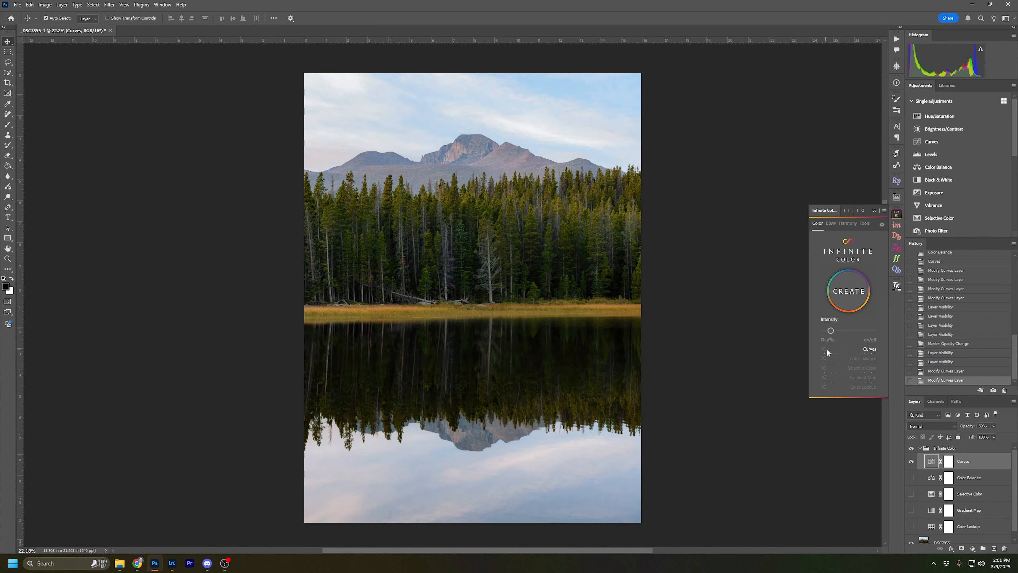
click(823, 349)
click(824, 349)
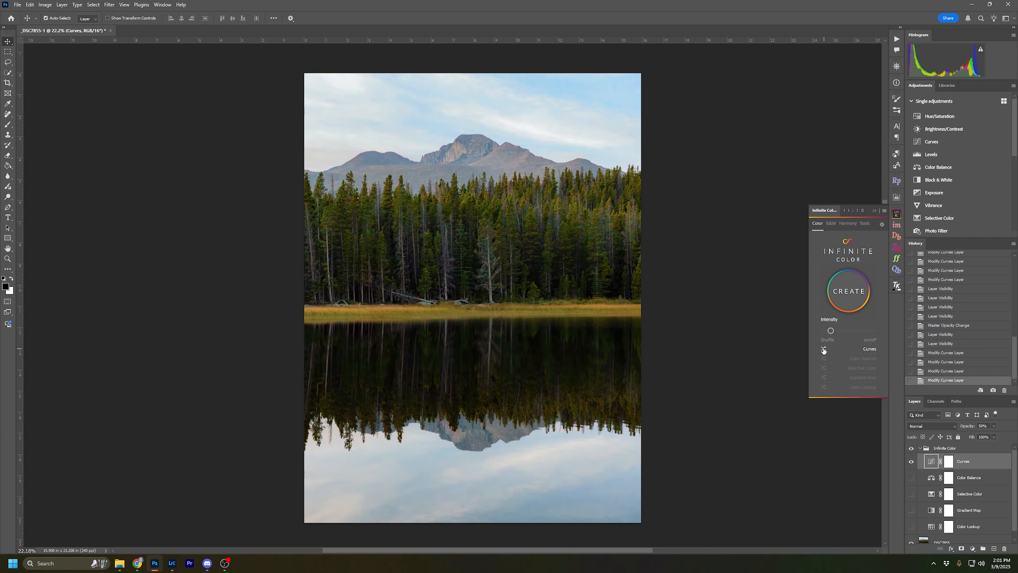
click(824, 350)
click(823, 351)
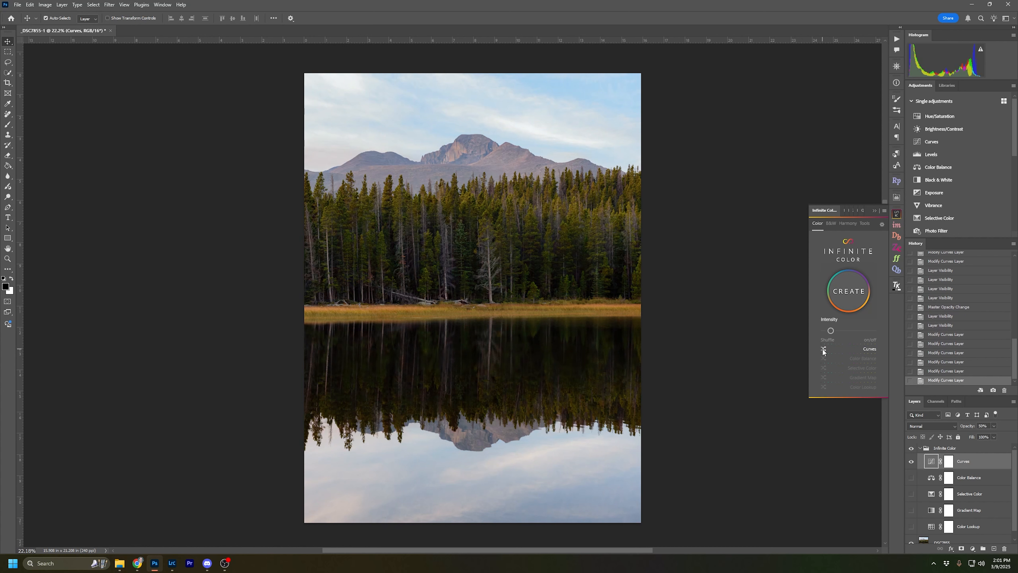
click(823, 350)
click(823, 350)
click(910, 461)
click(911, 461)
click(911, 462)
click(910, 462)
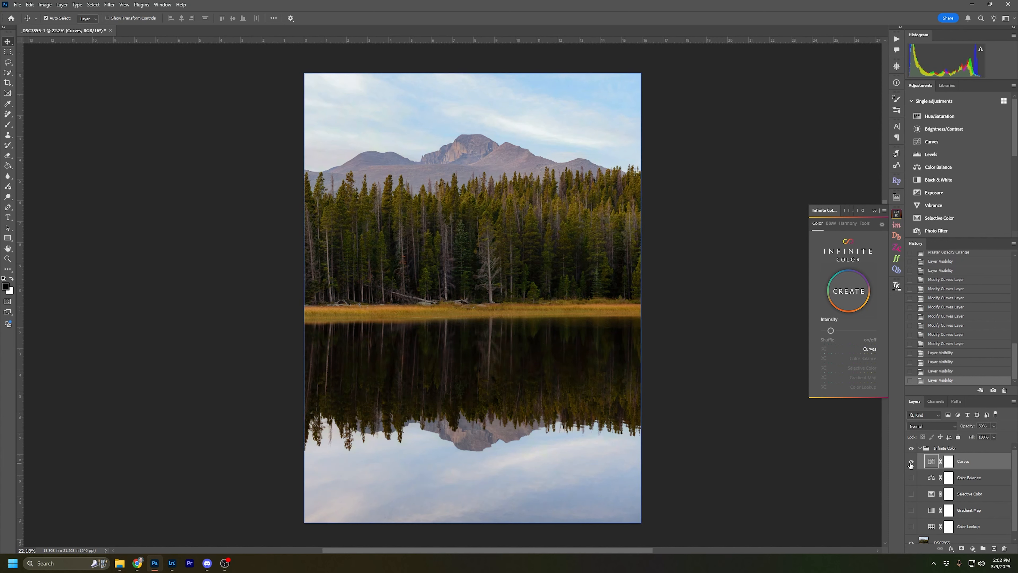
Step: Turn on the Color Balance layer in the Infinite Color group and set its opacity to 50%
click(910, 462)
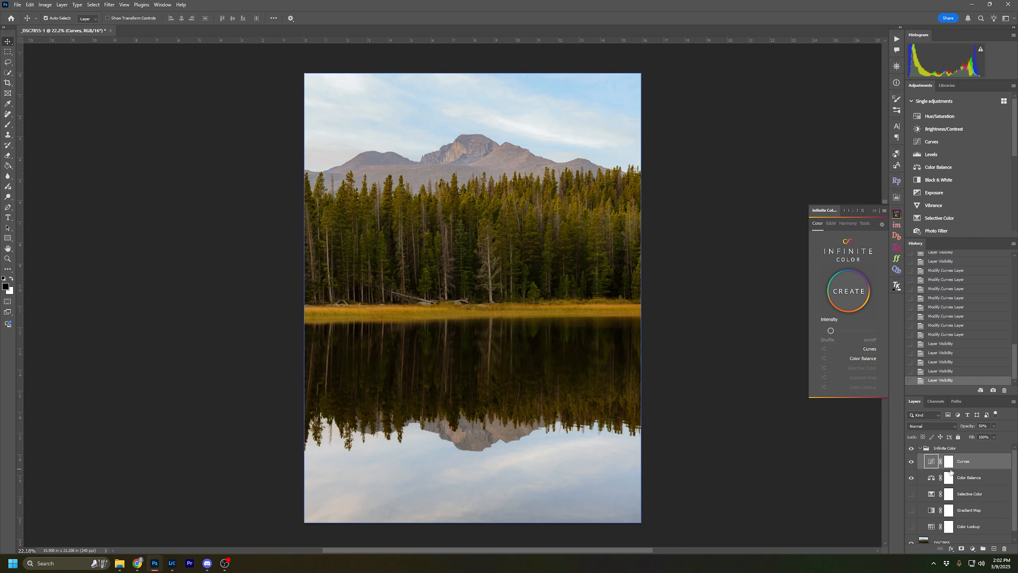
click(948, 478)
click(989, 428)
text(50)
key(Return)
Step: Shuffle the Infinite Color Color Balance adjustment through three variations
click(824, 359)
click(823, 359)
click(823, 359)
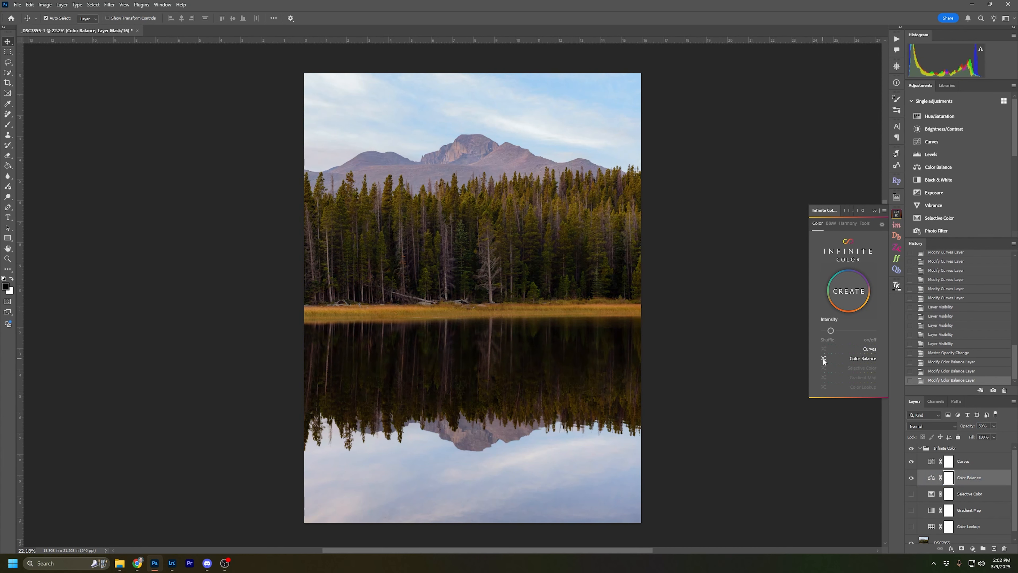
Step: Toggle the Color Balance layer's visibility to compare the photo with and without the shuffled variation
click(911, 478)
click(911, 478)
click(912, 479)
click(911, 478)
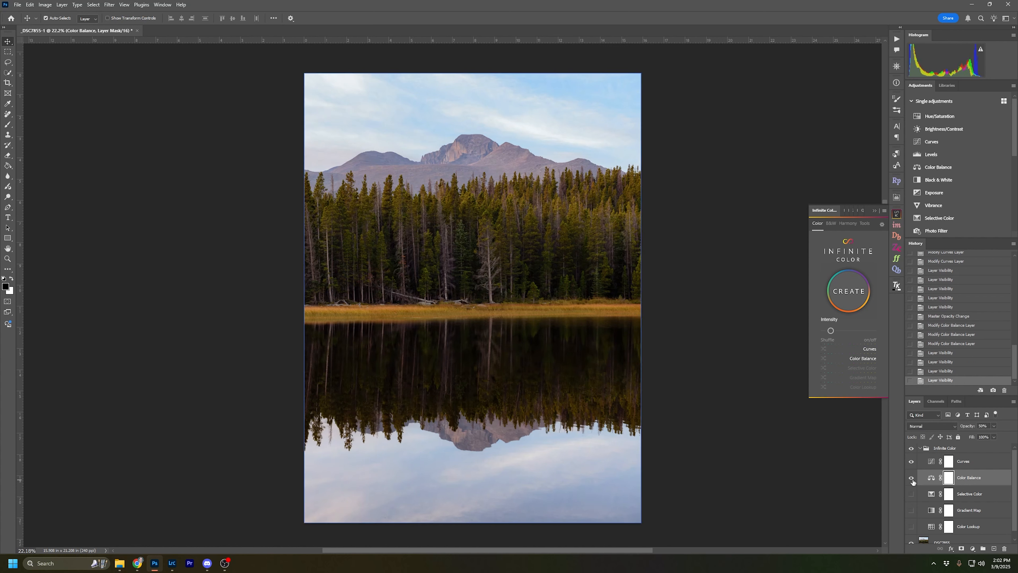
click(911, 479)
click(911, 479)
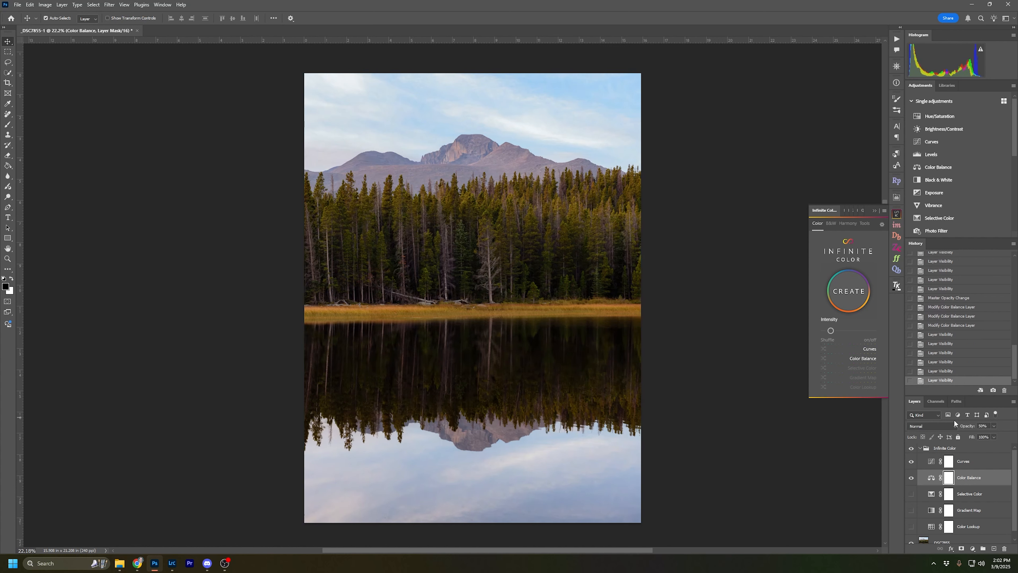
Step: Reduce the Color Balance layer's opacity to about 33% and compare the photo with the layer hidden and shown
click(993, 425)
drag(994, 435, 987, 435)
click(911, 478)
click(912, 477)
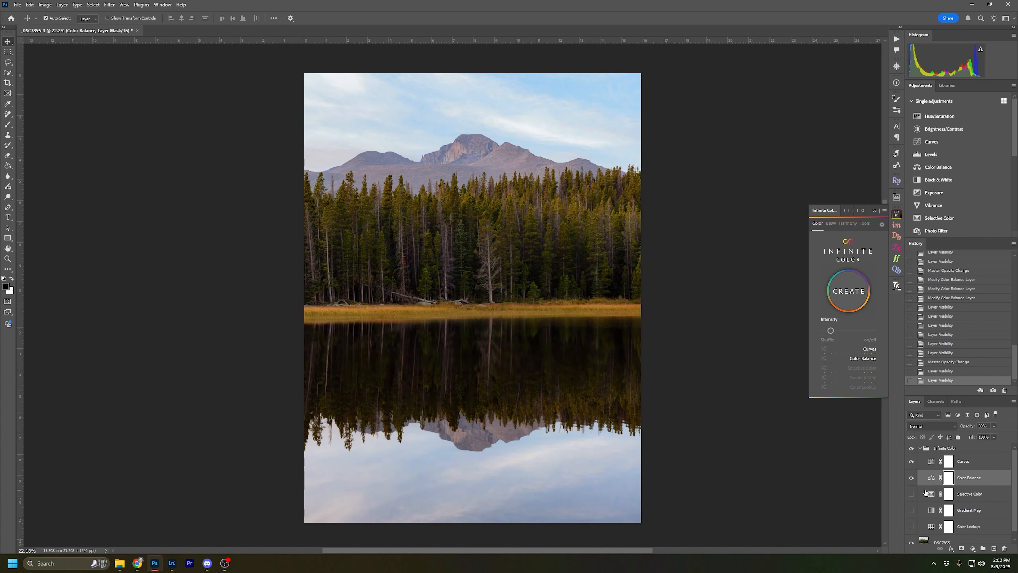
Step: Turn on the Selective Color layer in the Infinite Color group and set its opacity to 15%
click(912, 493)
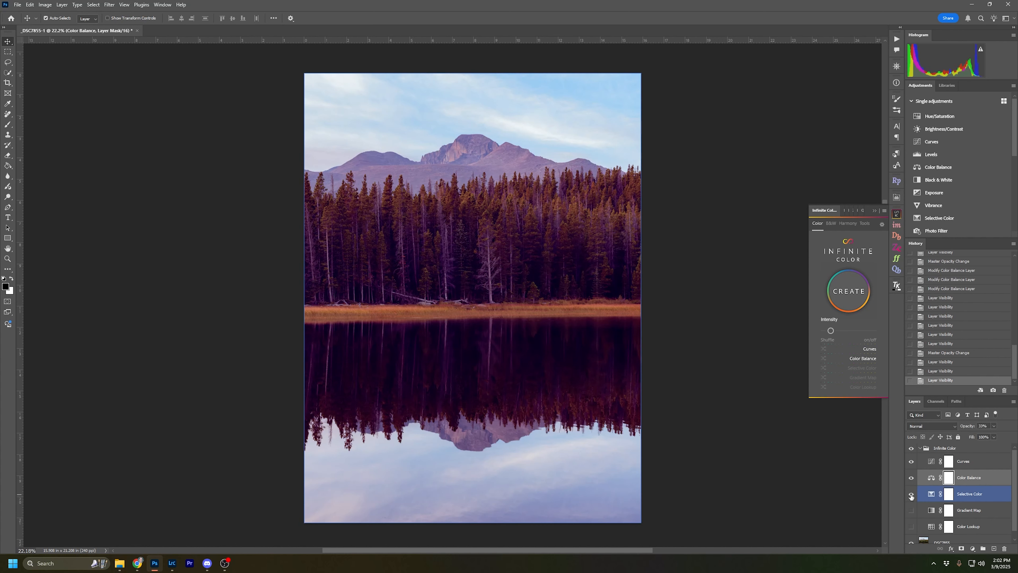
click(1001, 497)
click(989, 424)
click(989, 426)
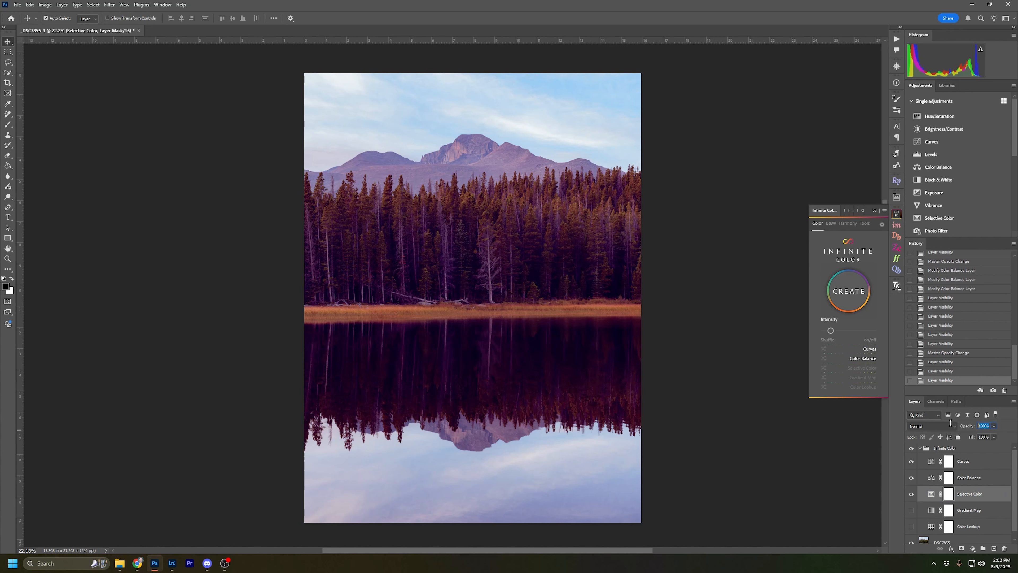
text(15)
key(Return)
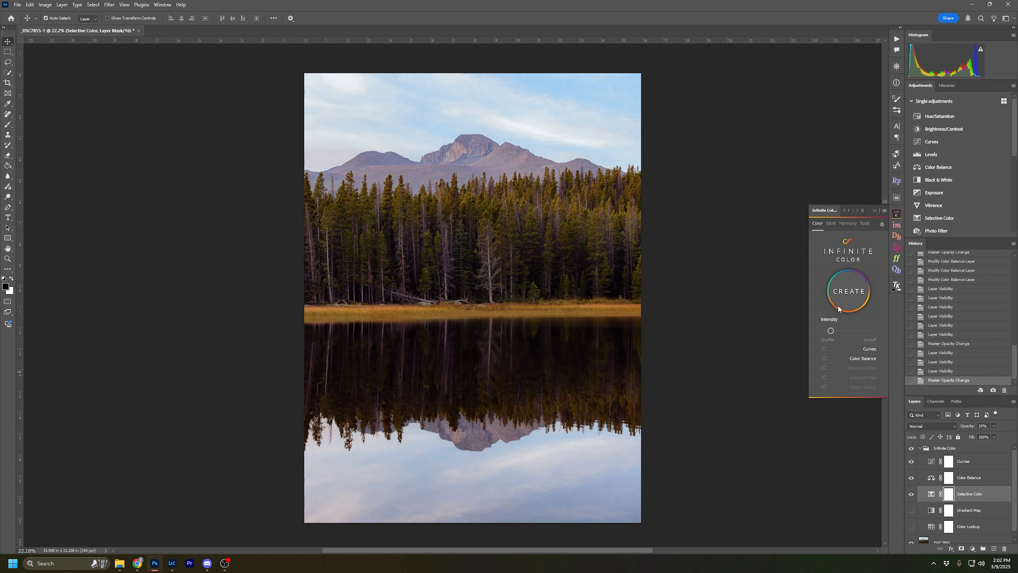
Step: Shuffle the Infinite Color Selective Color adjustment through several variations and toggle the layer's visibility to compare
click(821, 368)
click(822, 368)
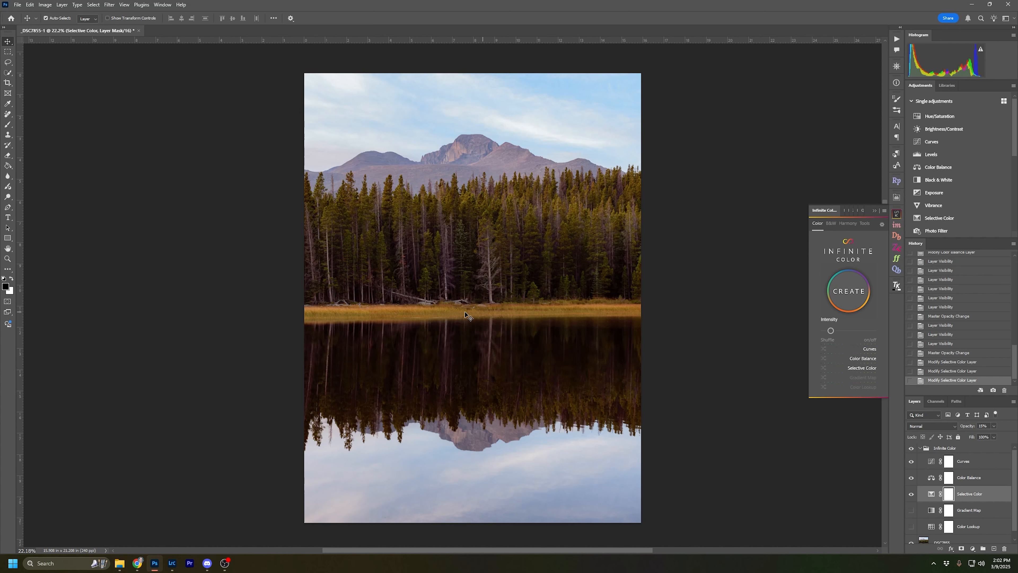
click(823, 369)
click(911, 493)
click(911, 494)
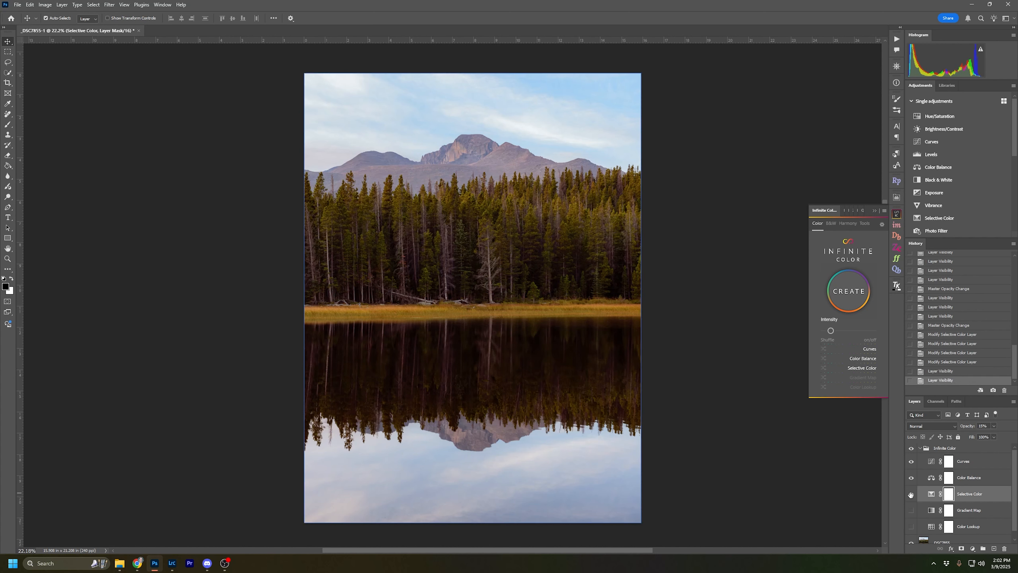
Step: Set the Selective Color layer's opacity to 10% and toggle the whole Infinite Color group's visibility to compare the overall grade
click(932, 494)
key(1)
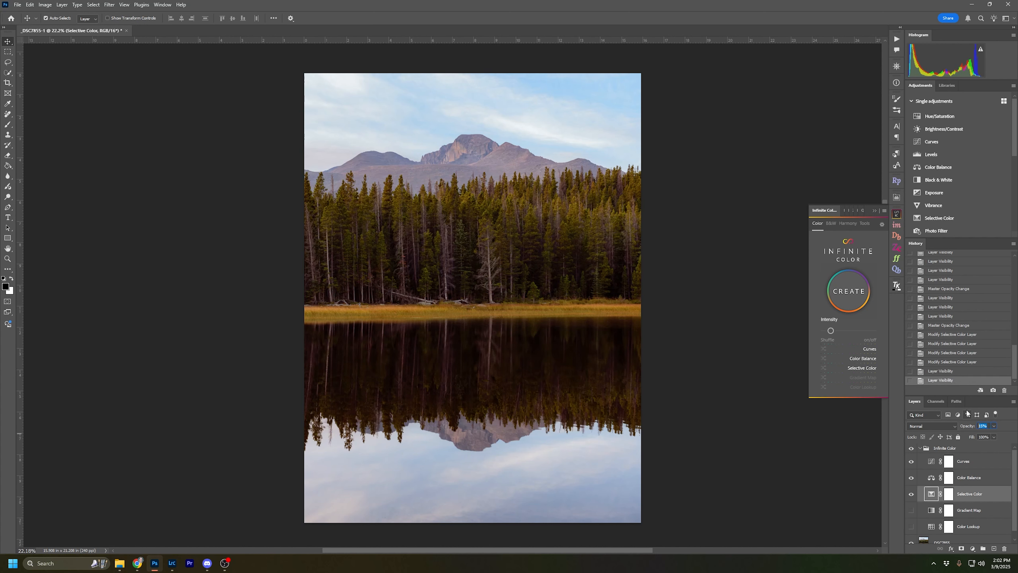
click(911, 448)
click(911, 448)
click(911, 448)
click(912, 448)
click(911, 448)
click(911, 448)
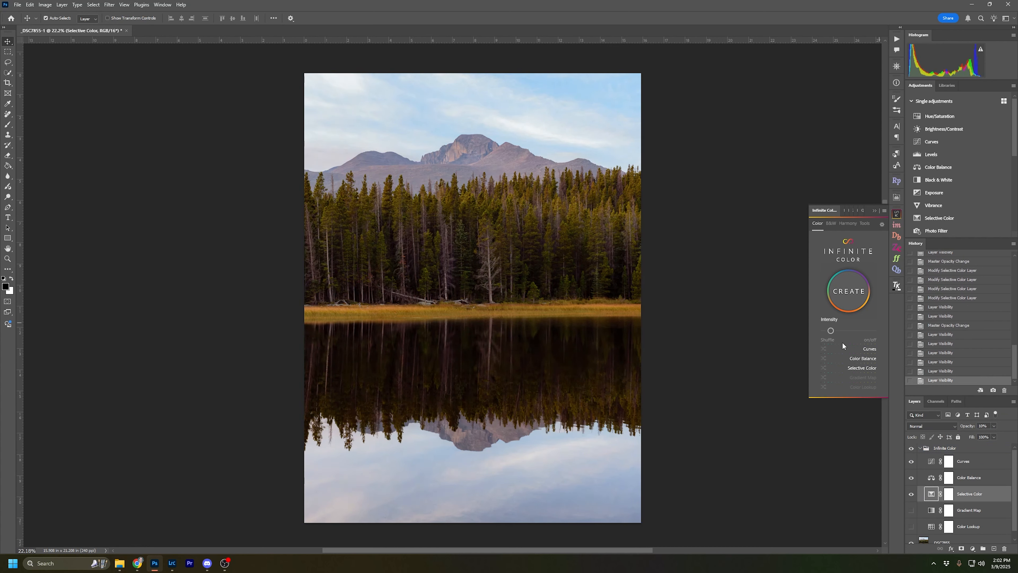
click(855, 377)
click(855, 378)
click(855, 387)
click(855, 387)
click(917, 459)
click(919, 450)
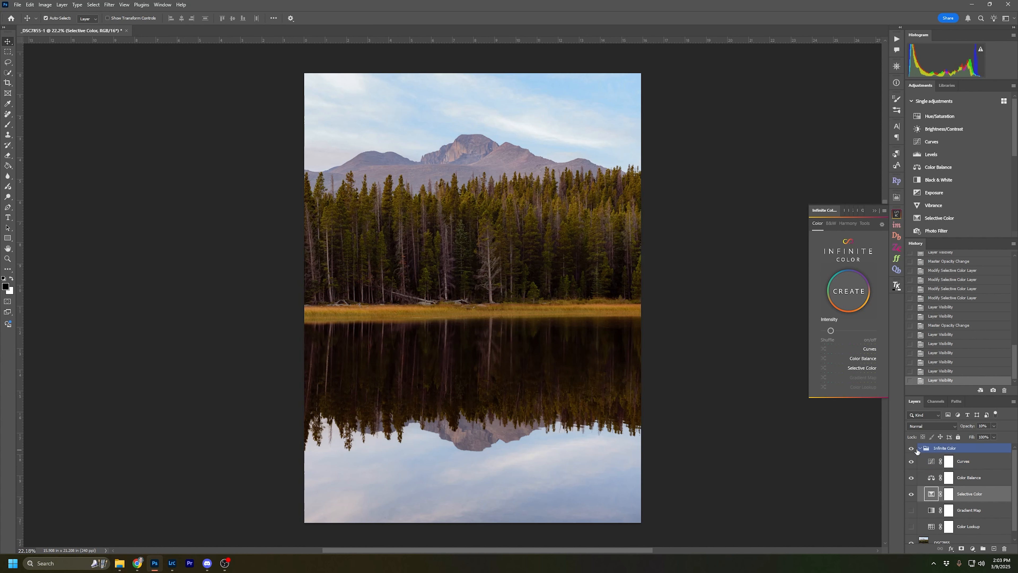
Step: Compare the photo with and without the Infinite Color group, collapse the group and deselect all layers
click(911, 448)
click(911, 448)
click(919, 448)
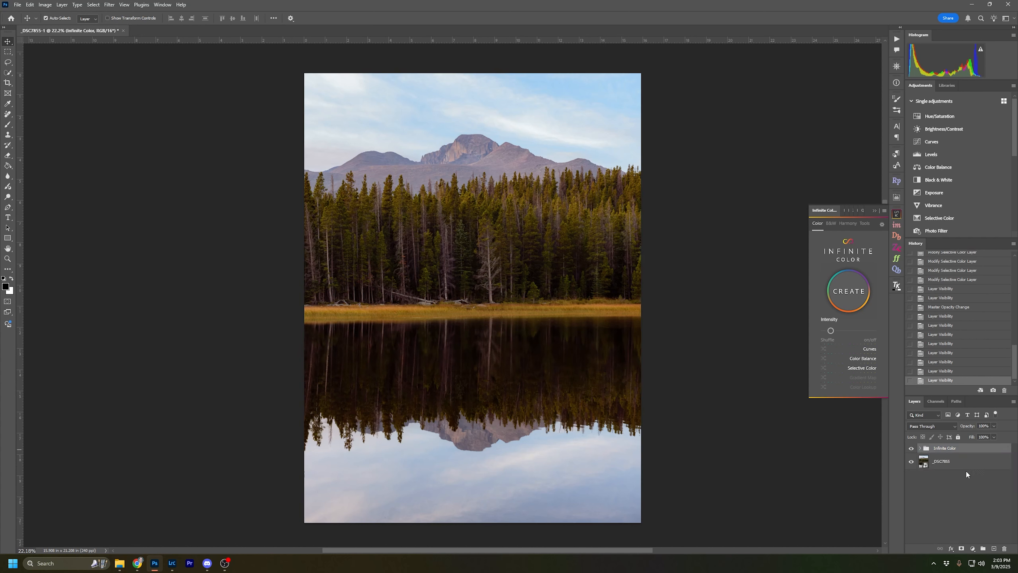
click(954, 471)
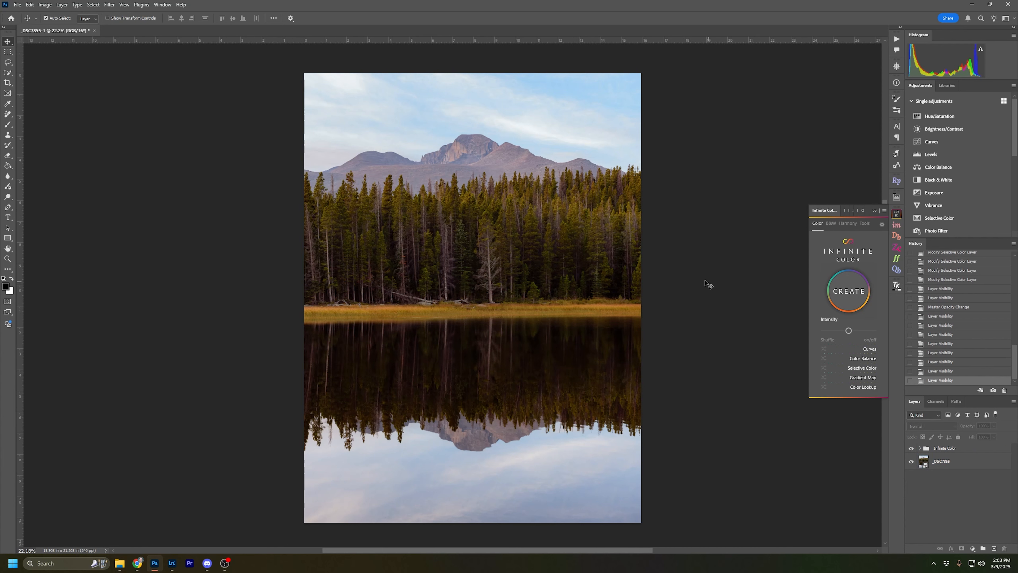
Step: Add the Infinite Color tonal Regions group with Highlights, Midtones and Shadows curves layers above the Infinite Color group
click(596, 295)
click(864, 223)
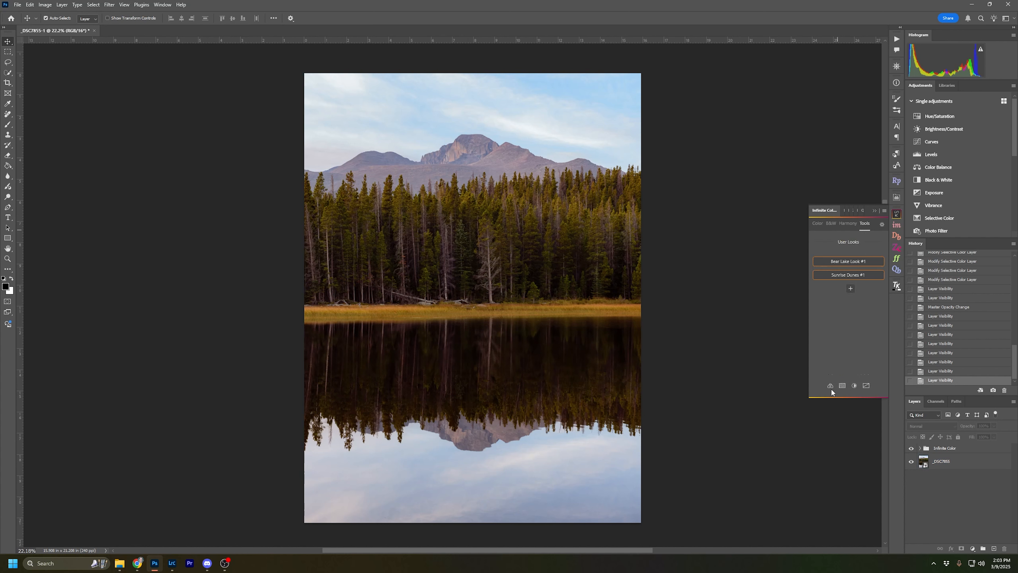
click(829, 386)
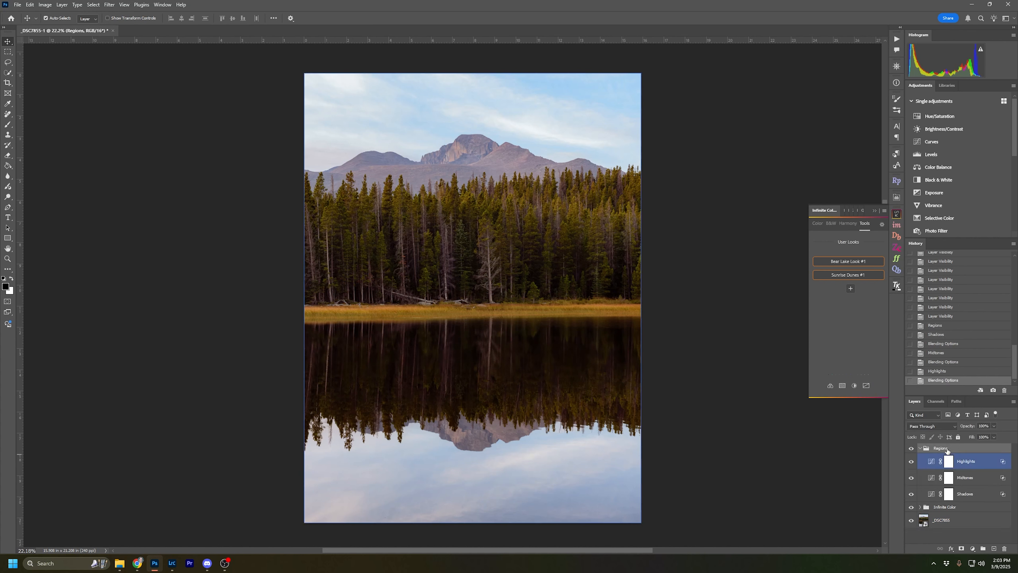
Step: Open the Shadows layer's curve in the Regions group and apply the Mid Point preset
click(932, 497)
double_click(932, 497)
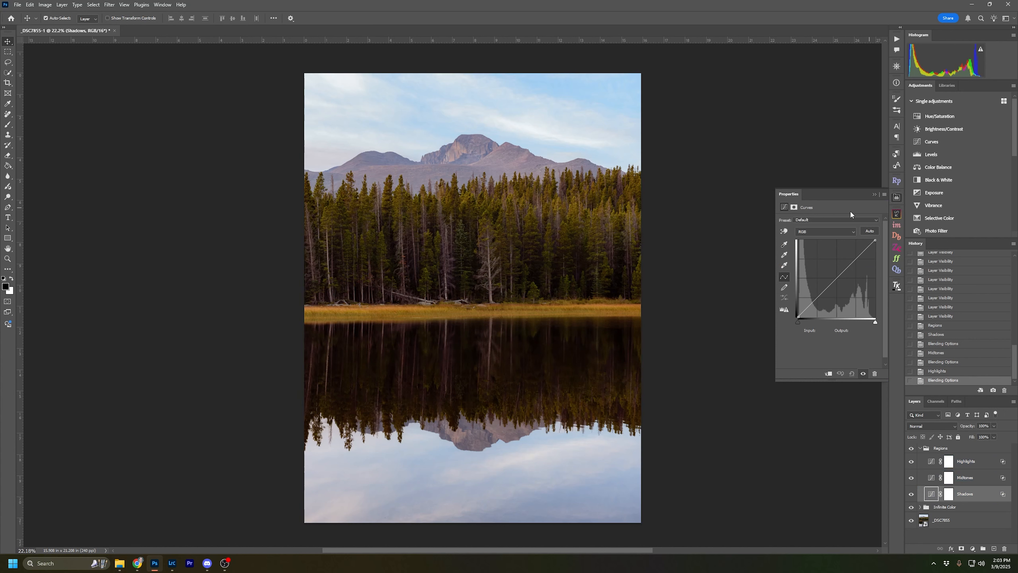
click(836, 220)
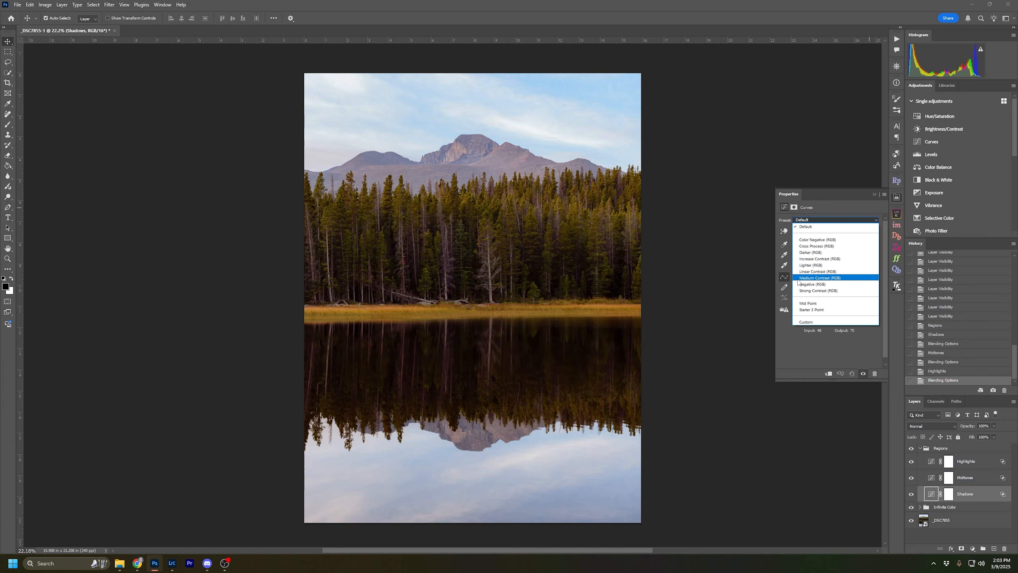
click(820, 303)
click(837, 278)
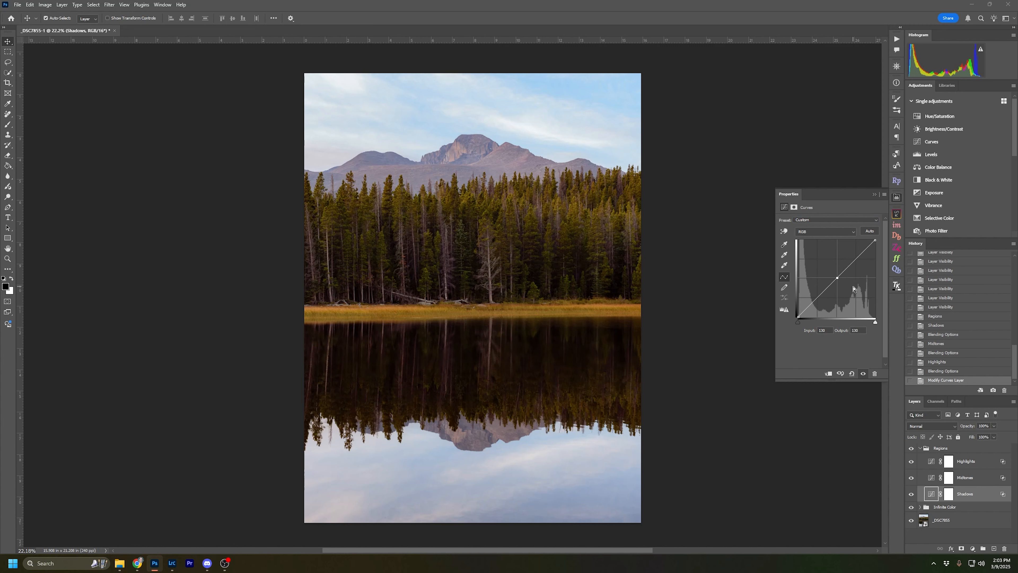
Step: Nudge the Shadows curve's midpoint darker and brighter in small increments, ending at about input 138 and output 134
key(Down)
key(Down)
key(Down)
key(Down)
key(Down)
key(Down)
key(Down)
key(Down)
key(Down)
key(Down)
key(Down)
key(Down)
key(Down)
key(Up)
key(Up)
key(Up)
key(Up)
key(Up)
key(Up)
key(Up)
key(Up)
key(Up)
key(Up)
key(Up)
key(Up)
key(Up)
key(Down)
key(Down)
key(Down)
key(Down)
key(Down)
key(Down)
key(Down)
key(Down)
key(Down)
key(Down)
key(Down)
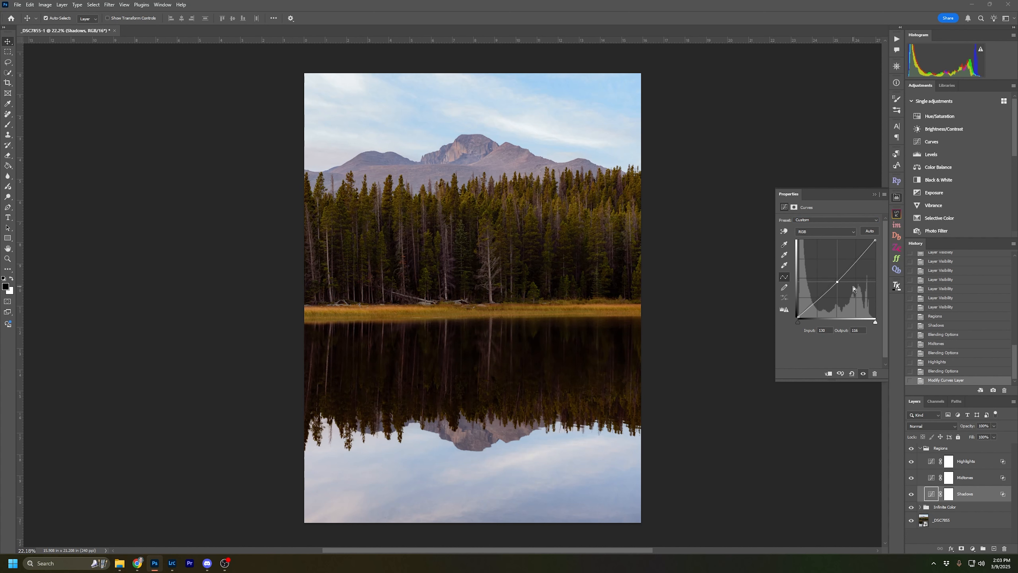
key(Up)
key(Up)
key(Up)
key(Up)
key(Up)
key(Up)
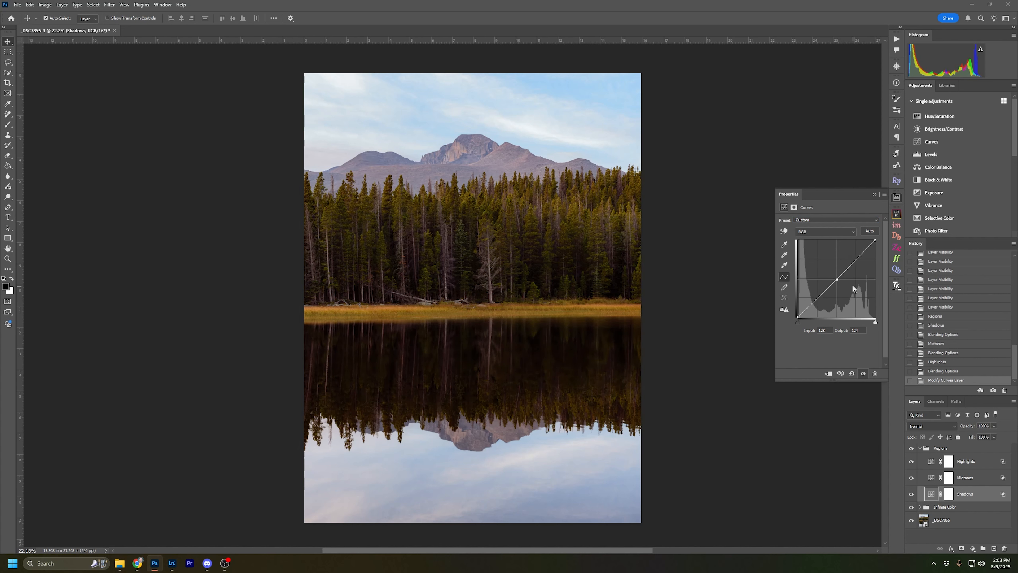
key(Right)
key(Right)
key(Right)
key(Right)
key(Right)
key(Right)
key(Right)
key(Right)
key(Right)
key(Right)
key(Right)
key(Right)
key(Right)
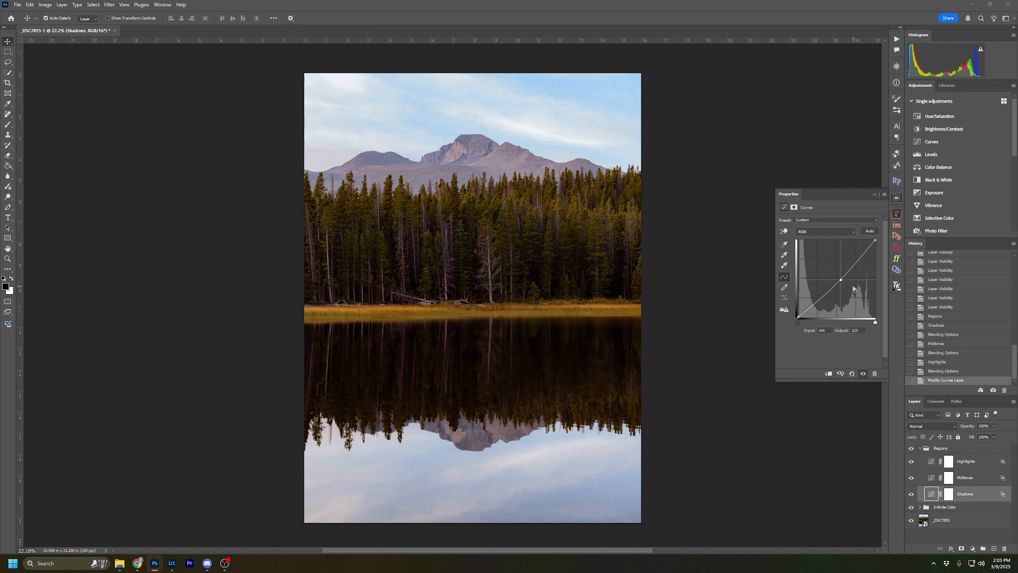
key(Left)
key(Left)
key(Up)
key(Up)
key(Up)
key(Up)
key(Up)
key(Up)
key(Up)
key(Up)
key(Up)
key(Up)
key(Up)
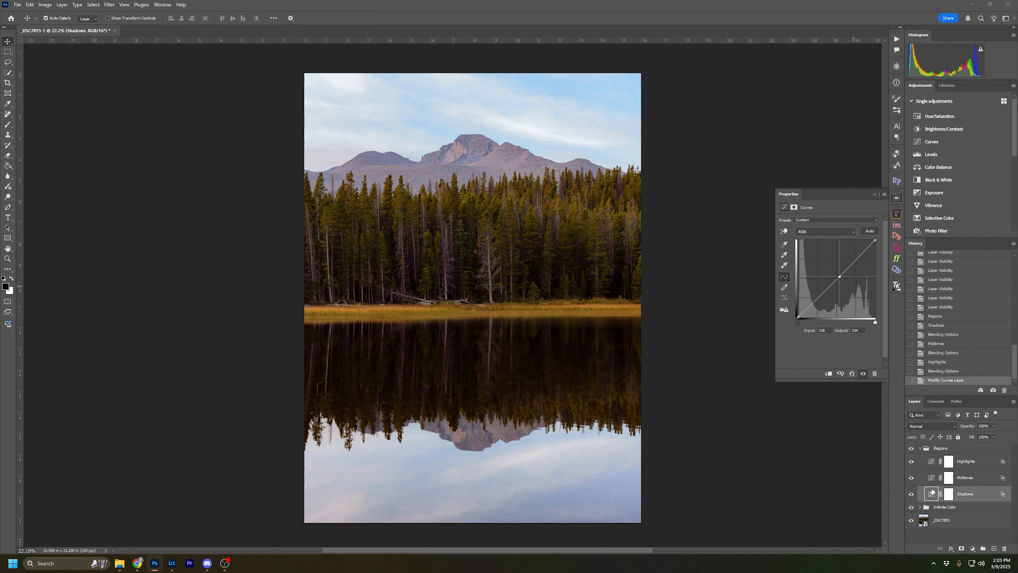
Step: Toggle the Shadows layer's visibility repeatedly to compare the dark areas with and without the curve adjustment
click(912, 494)
click(911, 494)
click(912, 494)
click(911, 494)
click(911, 494)
click(911, 494)
click(912, 494)
click(911, 494)
click(911, 494)
click(912, 494)
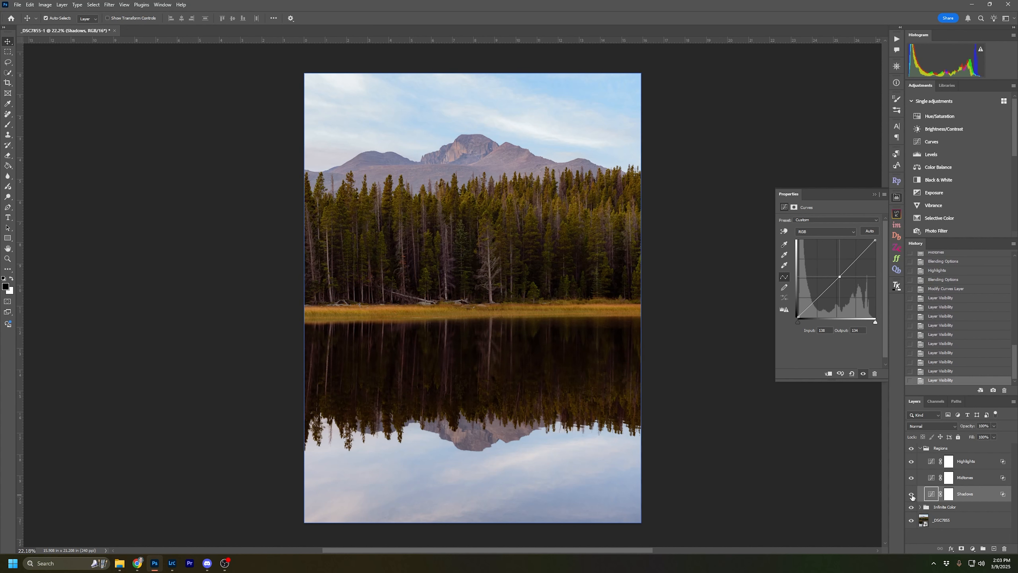
Step: Add a midpoint to the Midtones layer's curve, pull it slightly darker, and toggle the layer's visibility to compare
click(920, 478)
click(909, 478)
click(911, 478)
click(930, 477)
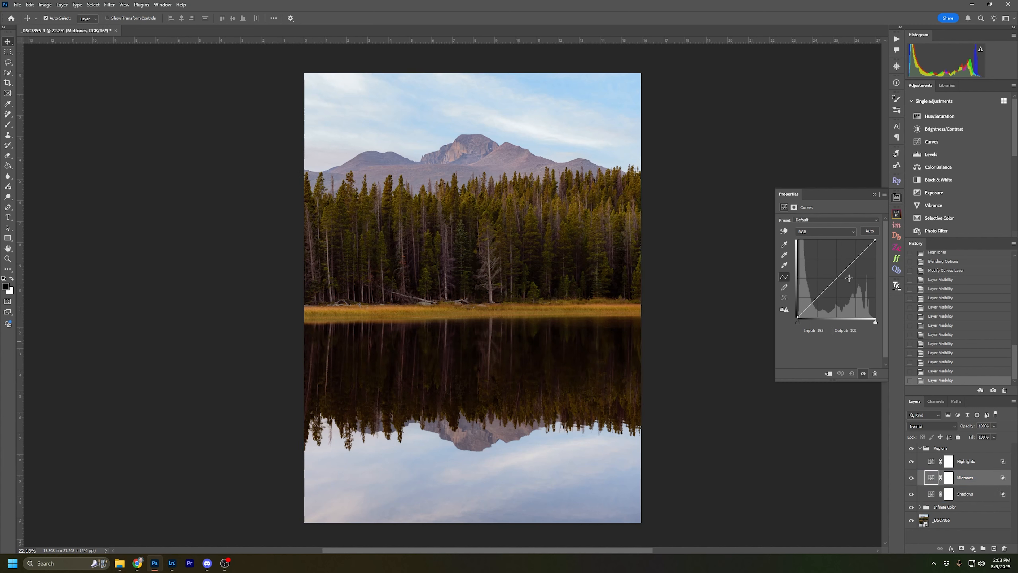
click(837, 278)
drag(837, 279, 834, 282)
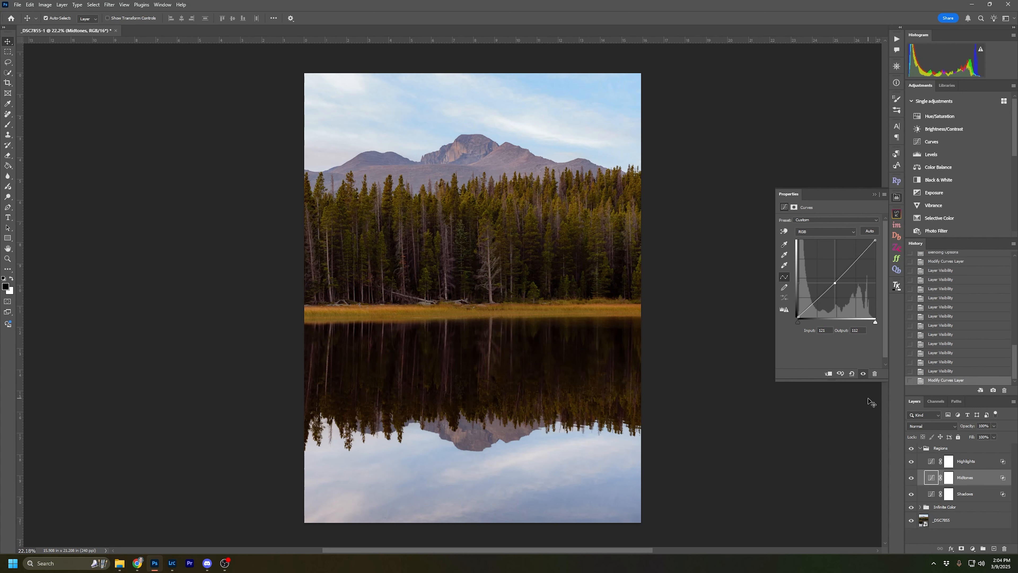
click(912, 478)
click(911, 478)
Step: Raise the Midtones curve's midpoint slightly above the diagonal to brighten the midtones and compare with the layer hidden
drag(833, 280, 837, 275)
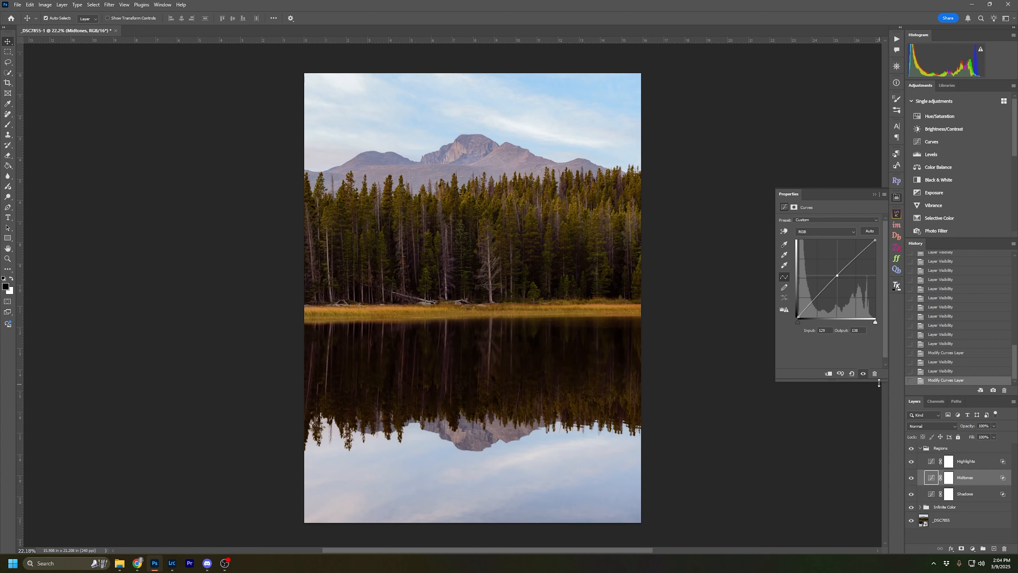
click(910, 478)
click(910, 478)
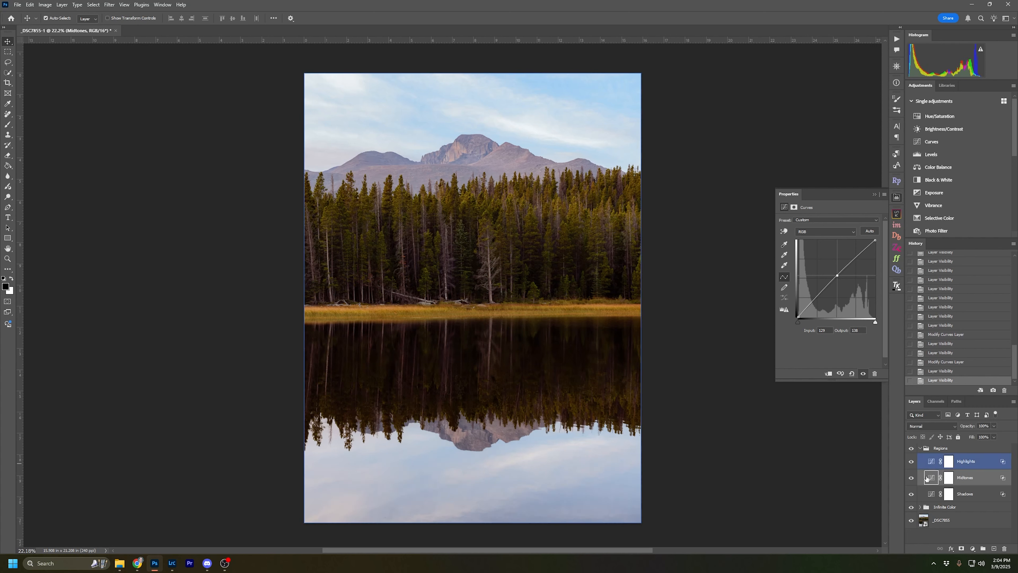
Step: Apply the Mid Point preset to the Highlights layer's curve and move its point to about input 195, slightly below the diagonal
click(930, 465)
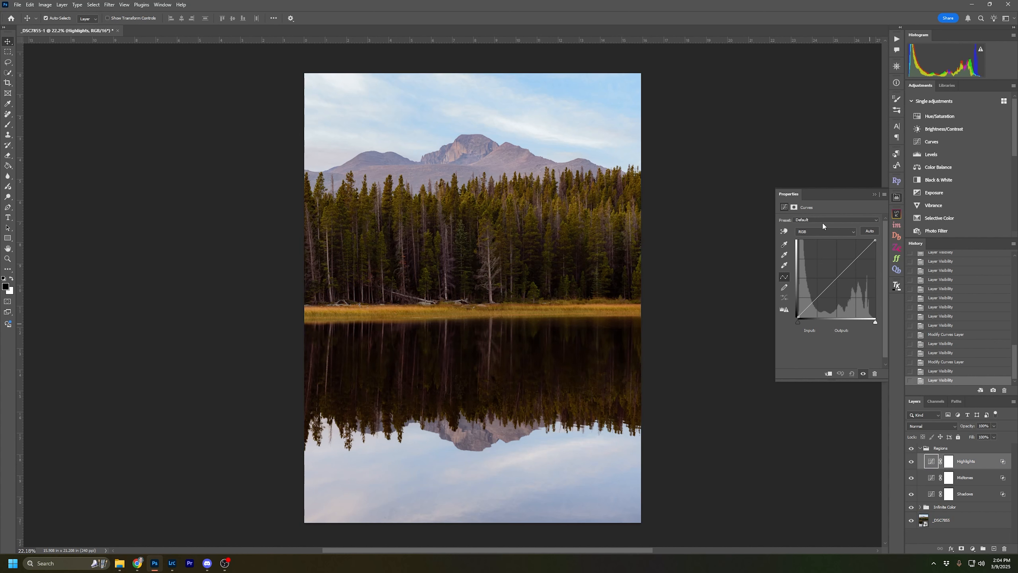
click(816, 219)
click(825, 195)
click(825, 220)
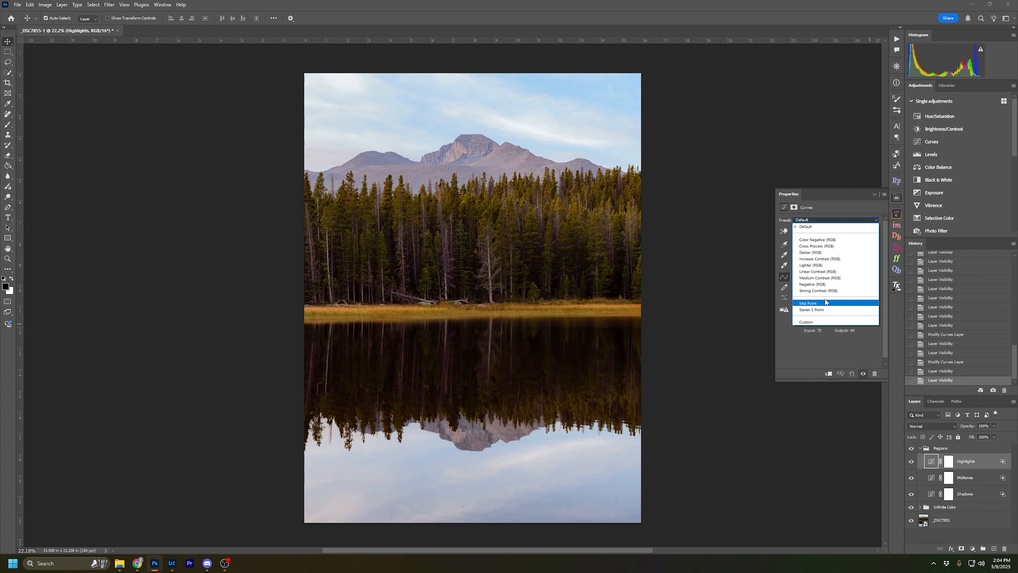
click(836, 200)
click(837, 277)
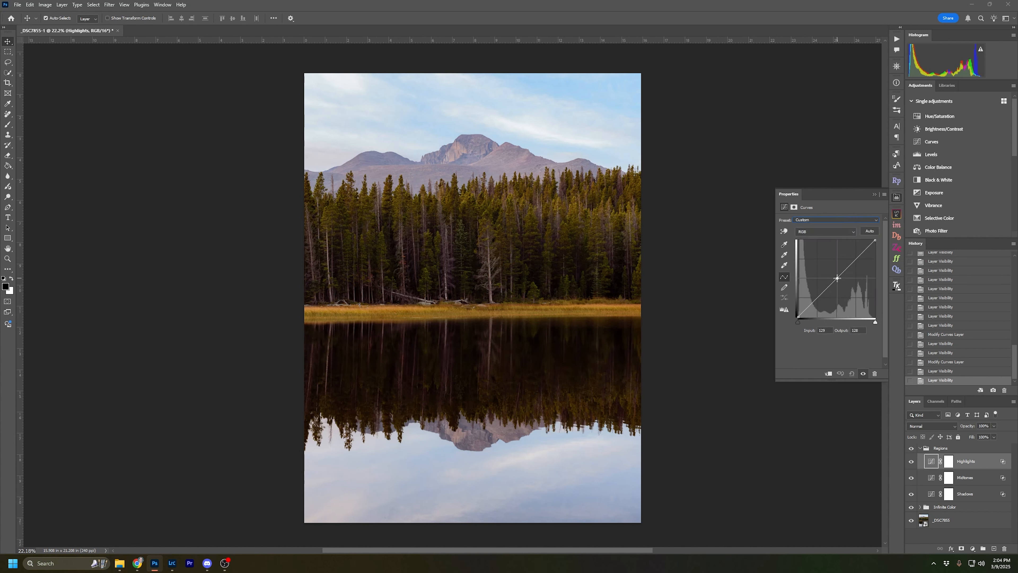
drag(837, 279, 857, 260)
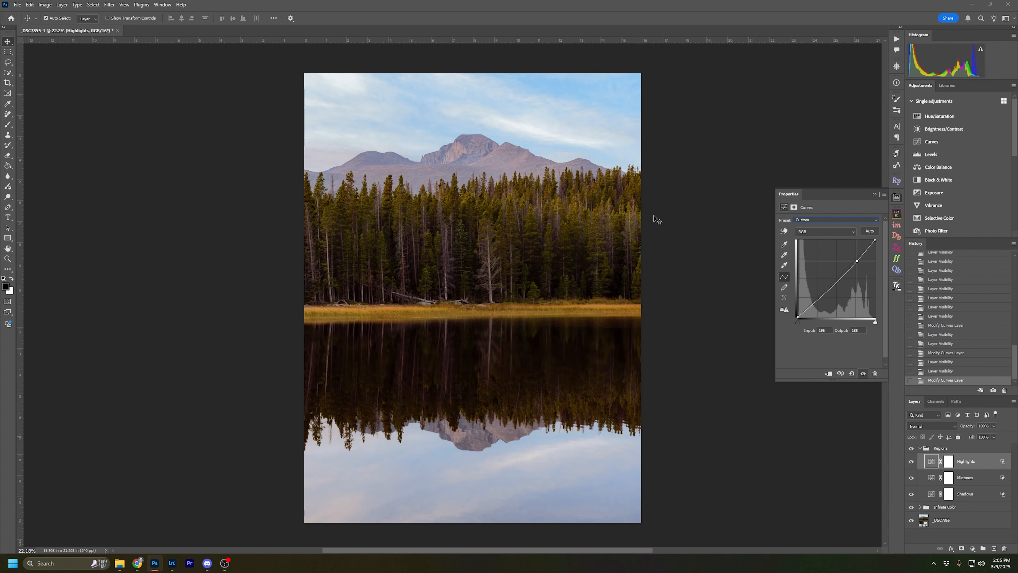
Step: Change the Highlights layer's blend mode to Luminosity, toggle its visibility to compare, and return to the blending change history state
click(932, 426)
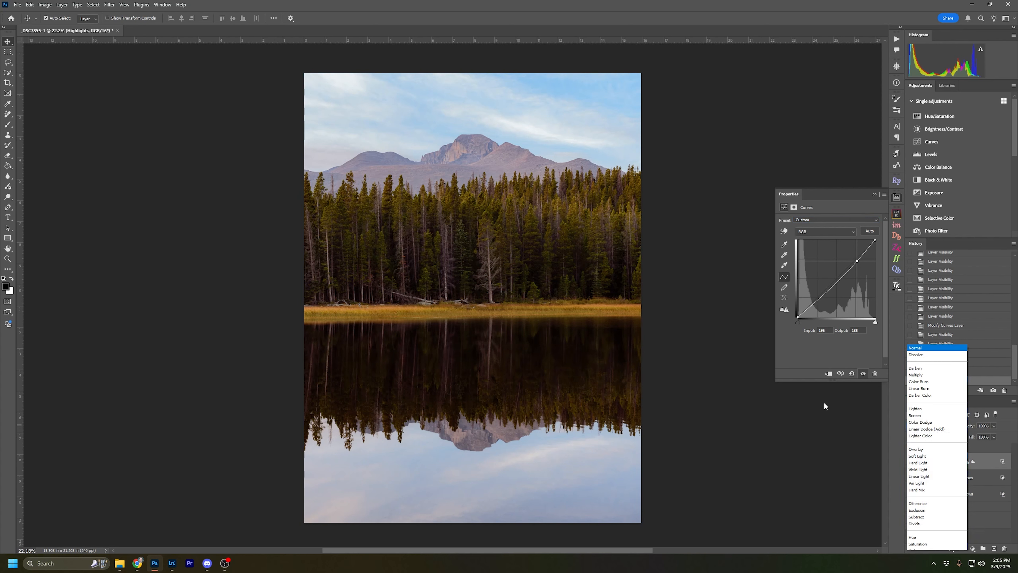
click(914, 545)
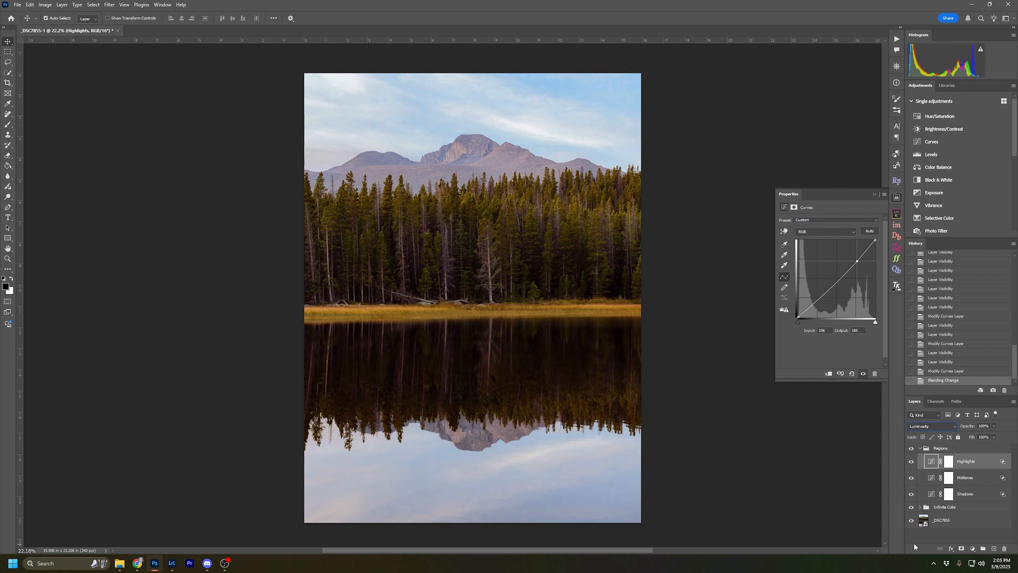
click(911, 461)
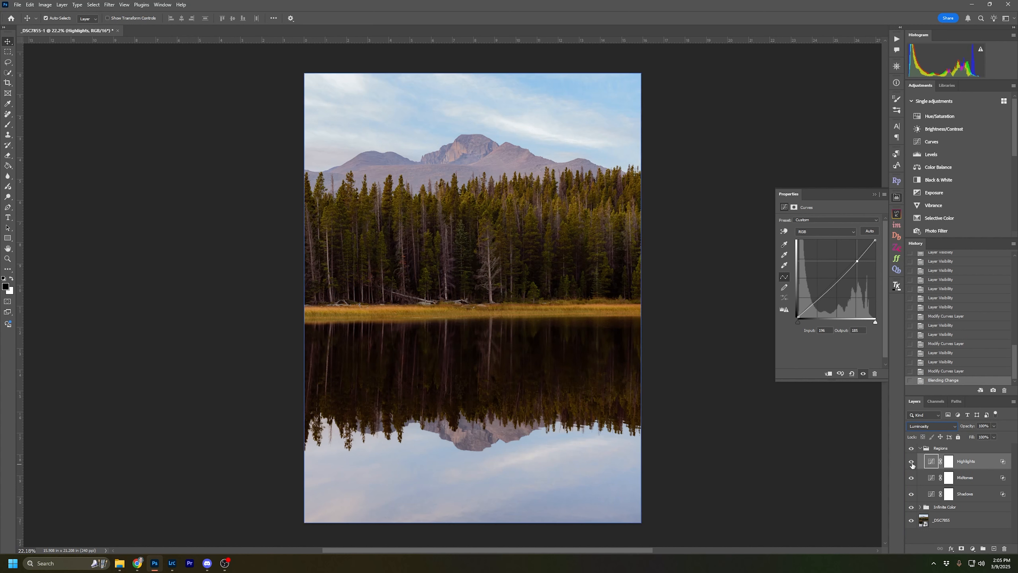
click(910, 460)
click(954, 361)
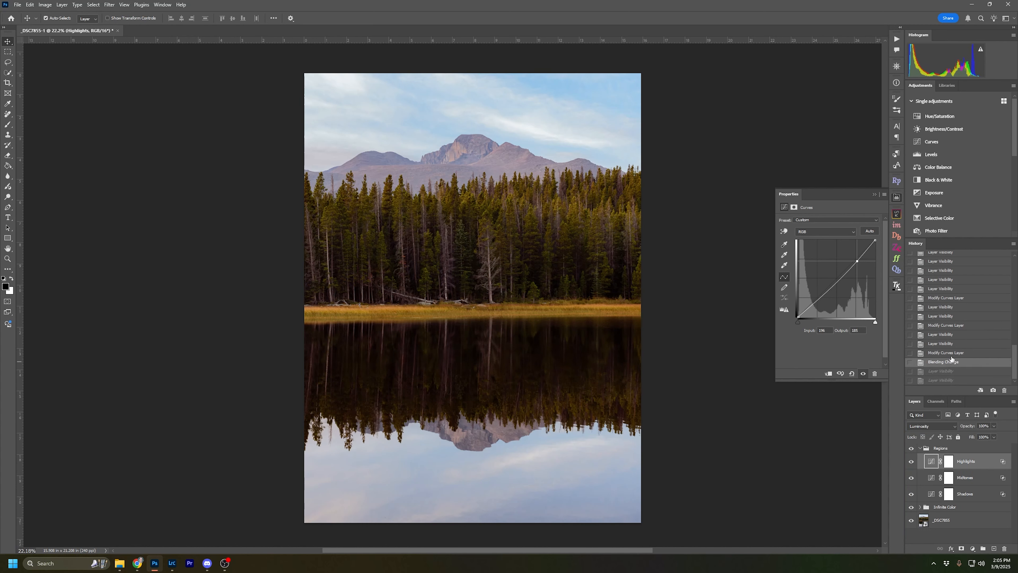
Step: Compare the whole photo before and after the Highlights layer's Luminosity blending change by alternating between the two history states
click(952, 356)
click(953, 362)
click(951, 354)
click(952, 363)
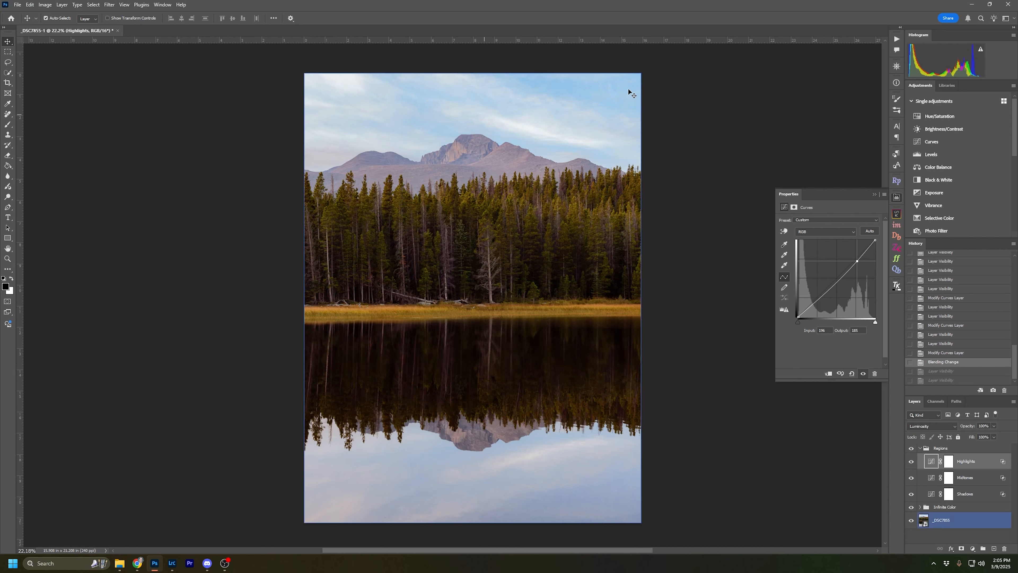
Step: Examine the sky and mountain peak up close while alternating between the Highlights layer's Normal and Luminosity history states
scroll(484, 167, up, 12)
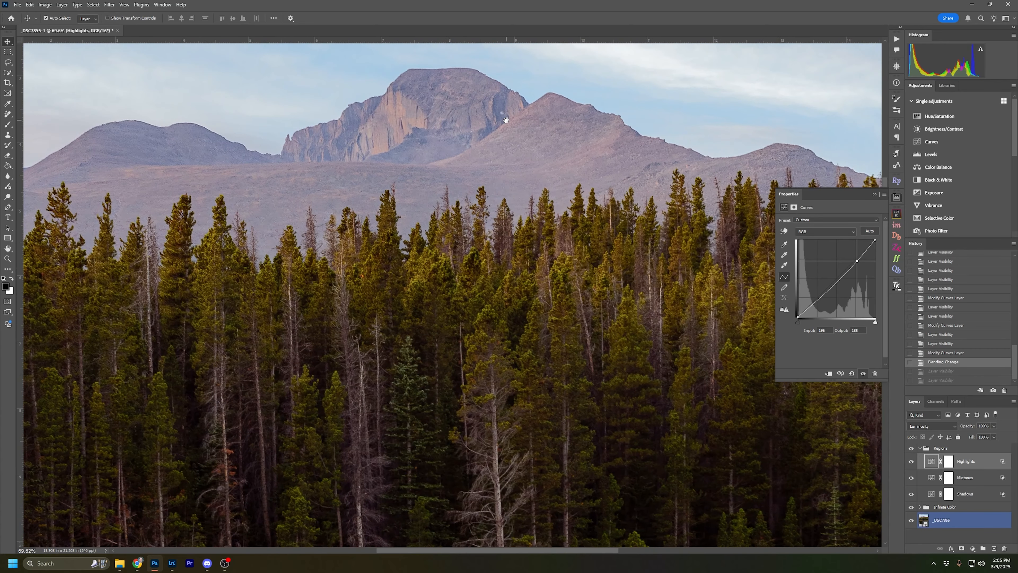
drag(501, 125, 534, 356)
scroll(535, 356, down, 3)
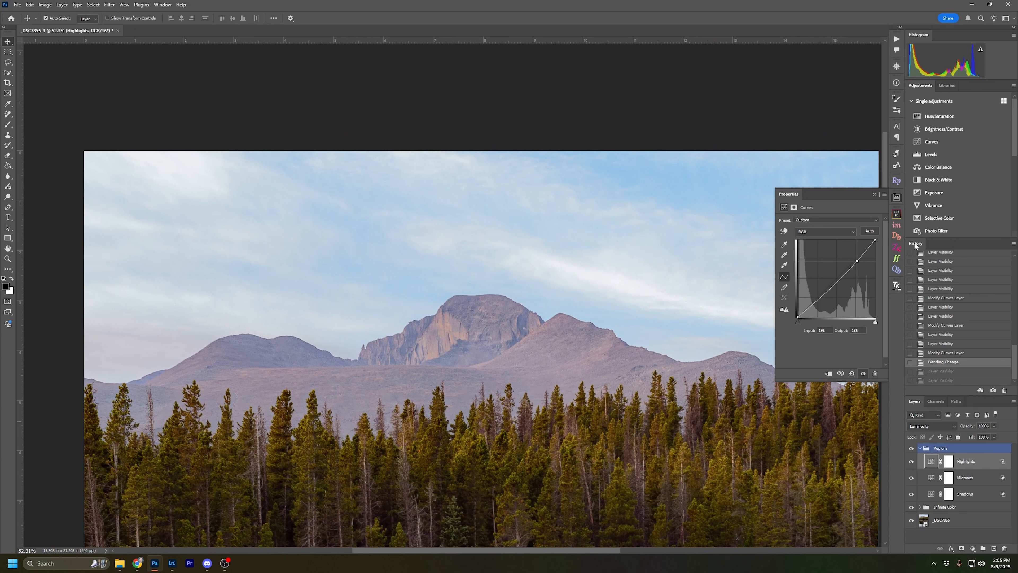
click(874, 195)
click(955, 354)
click(953, 365)
click(954, 356)
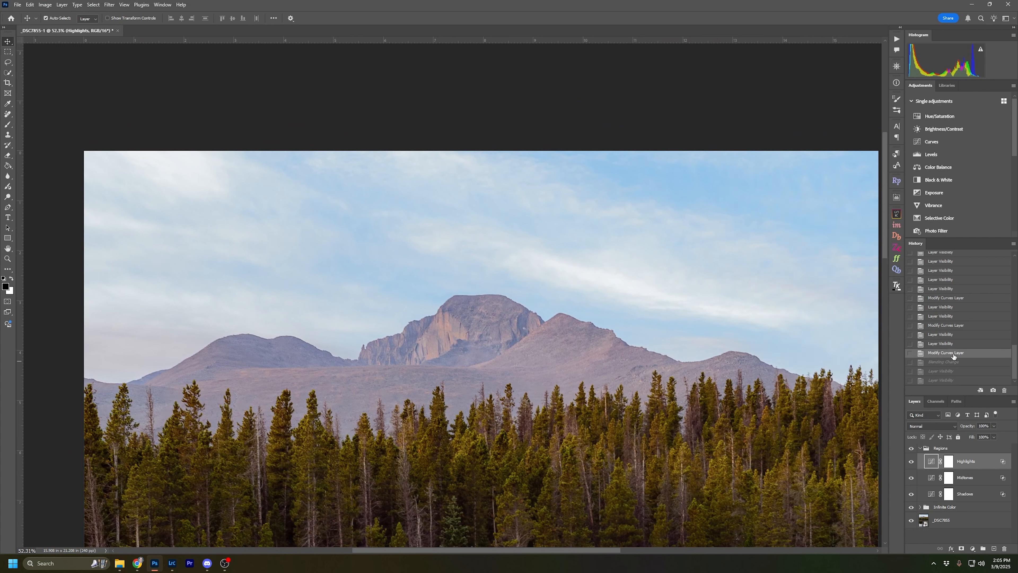
click(954, 364)
click(954, 356)
click(954, 362)
click(953, 355)
click(953, 363)
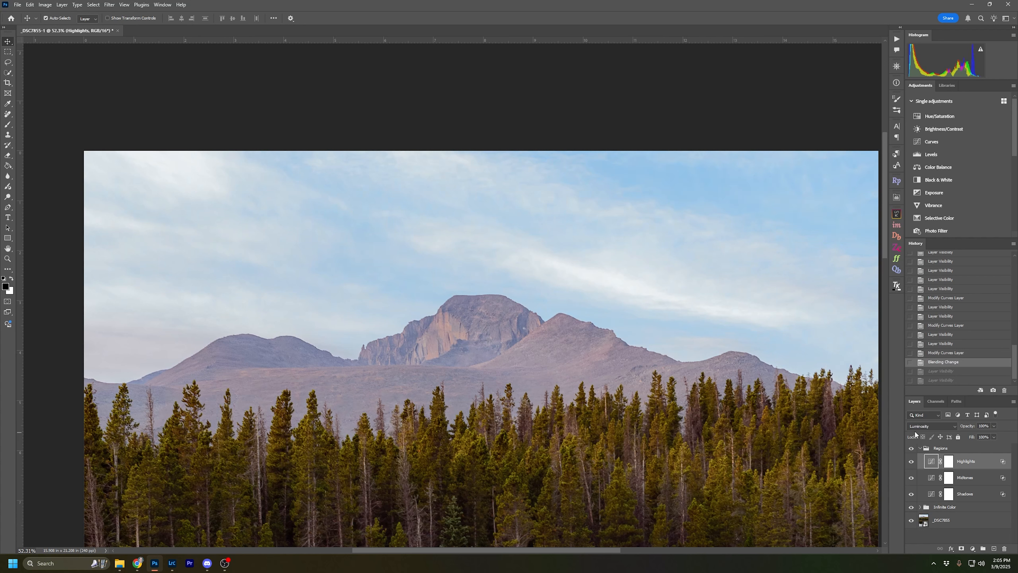
click(949, 356)
click(947, 364)
click(947, 354)
click(946, 362)
click(944, 354)
click(946, 363)
click(944, 354)
click(944, 364)
click(943, 355)
click(943, 363)
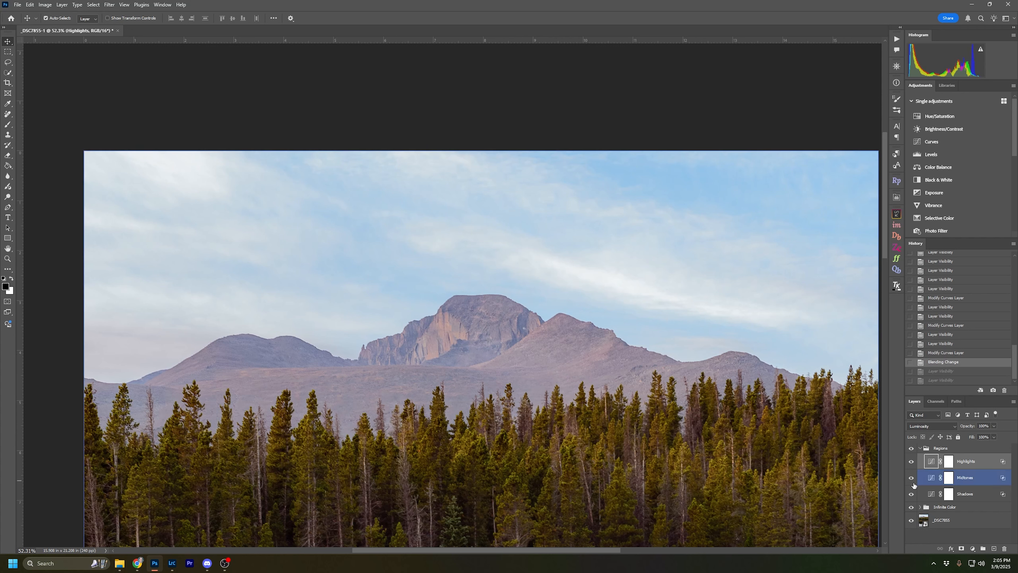
Step: Adjust the Highlights curve's point to about input 192, output 188, and compare the image with the layer hidden
double_click(931, 462)
scroll(545, 273, down, 4)
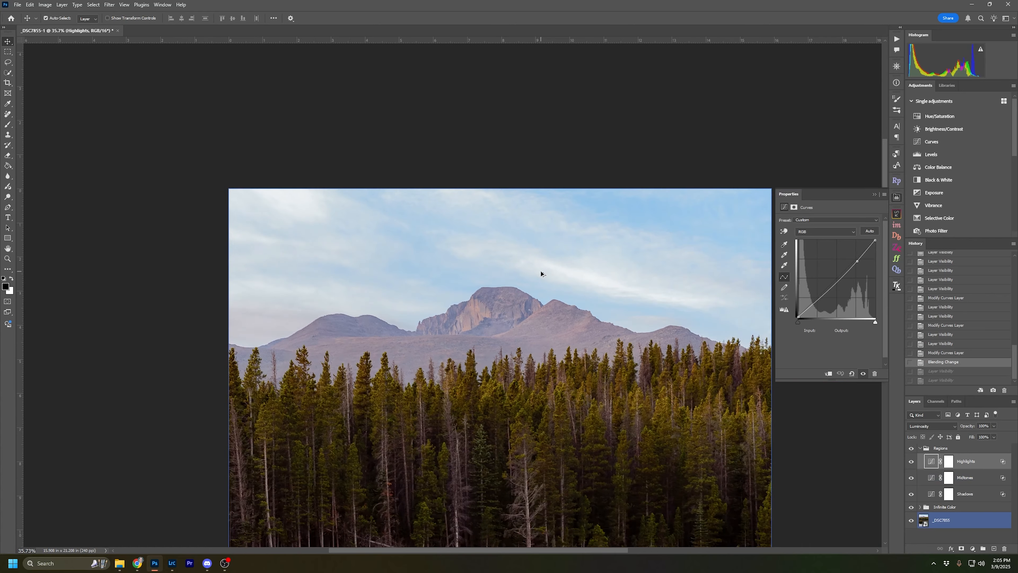
drag(856, 261, 856, 260)
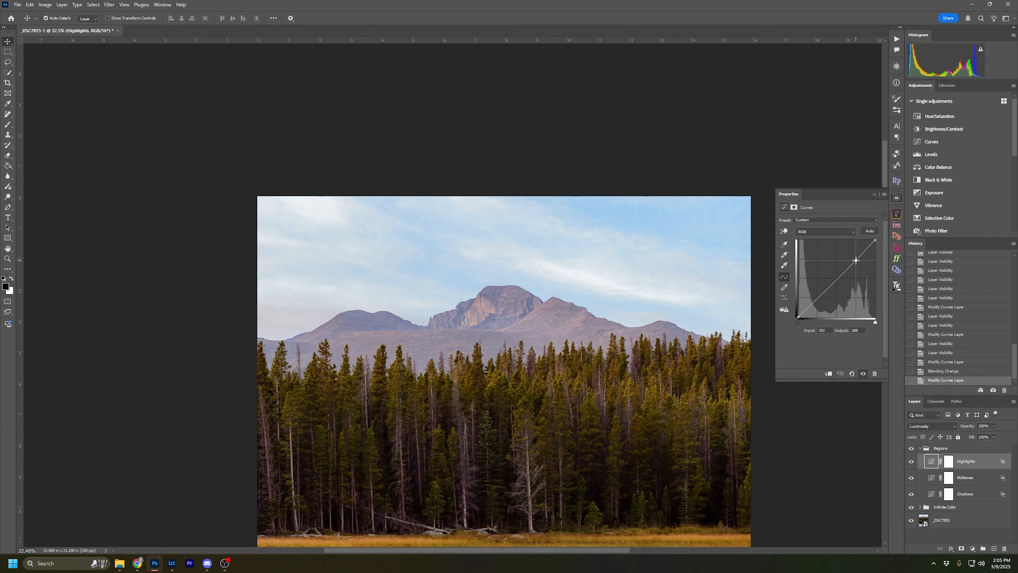
click(874, 195)
click(911, 461)
click(911, 461)
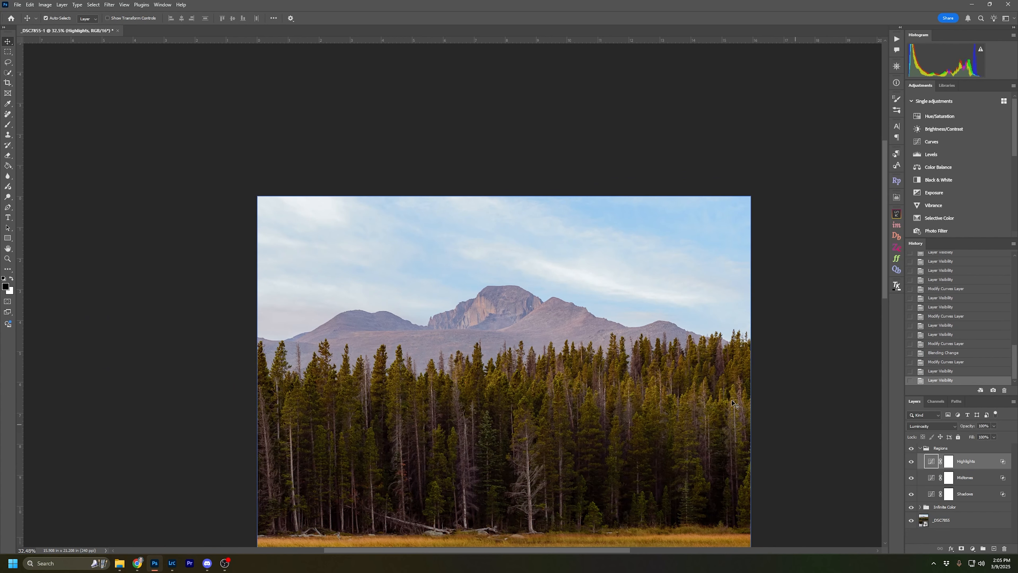
Step: Collapse the Regions group and toggle its visibility to compare the whole photo with and without the tonal adjustments
scroll(551, 370, down, 3)
drag(553, 398, 529, 251)
click(751, 304)
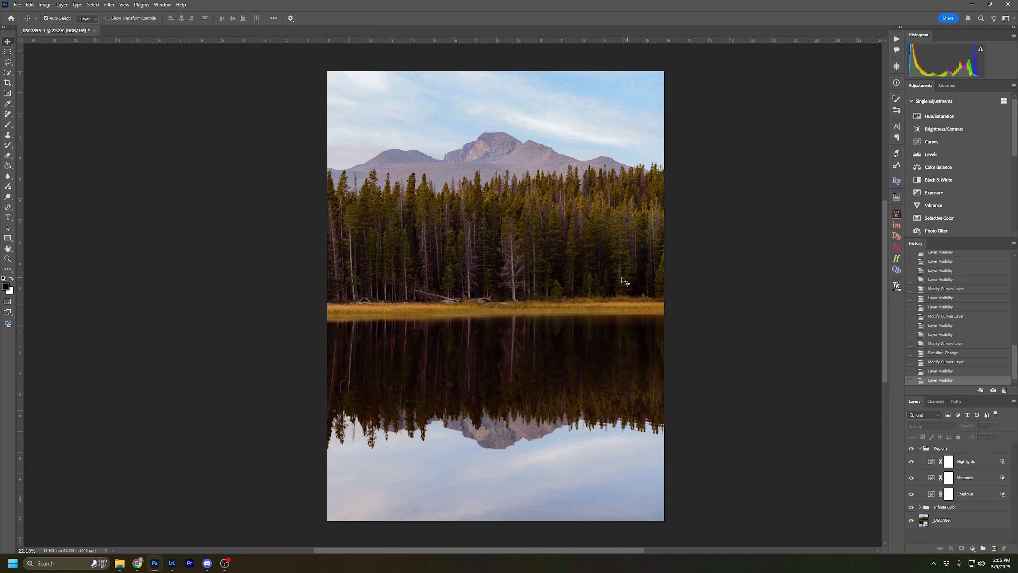
click(963, 461)
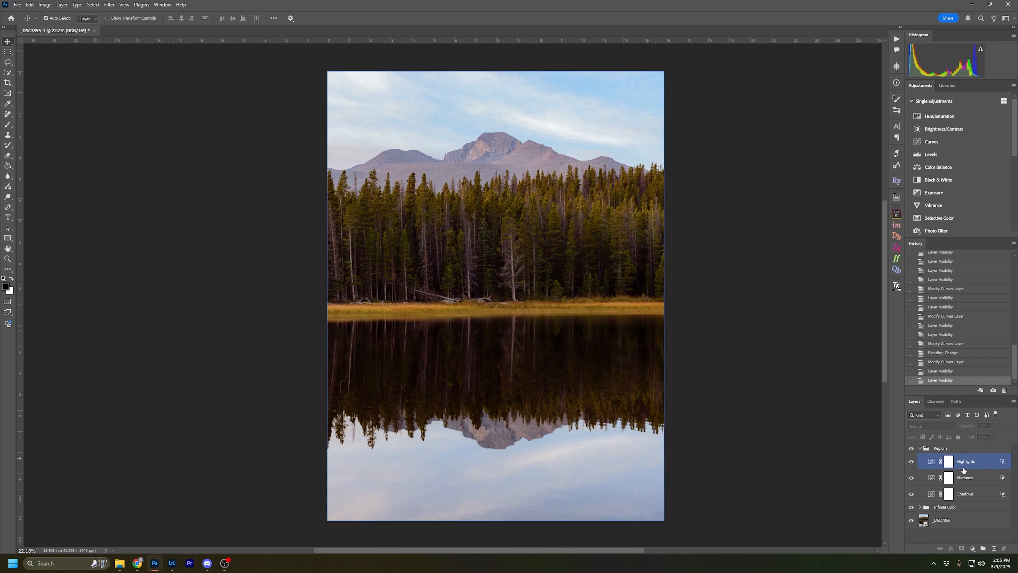
click(919, 448)
click(912, 449)
click(912, 449)
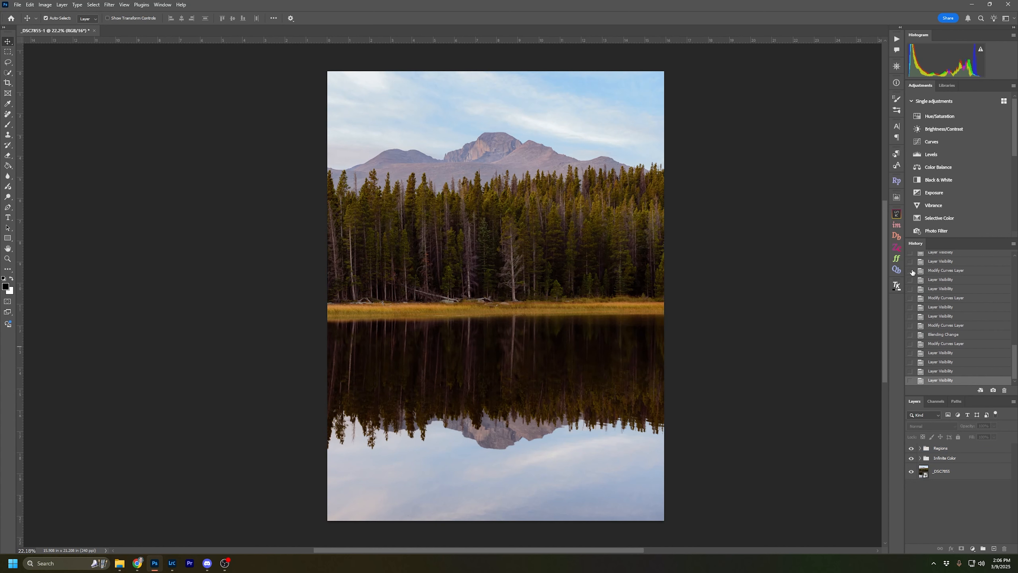
Step: Open the InstaMask tools and stamp all visible layers into a new layer above the Regions group
click(897, 228)
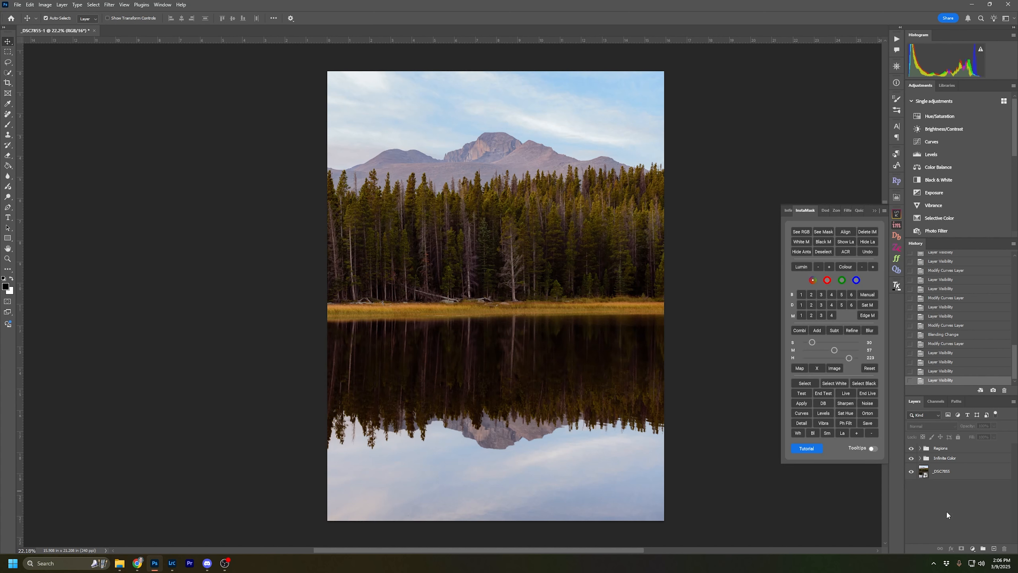
click(974, 469)
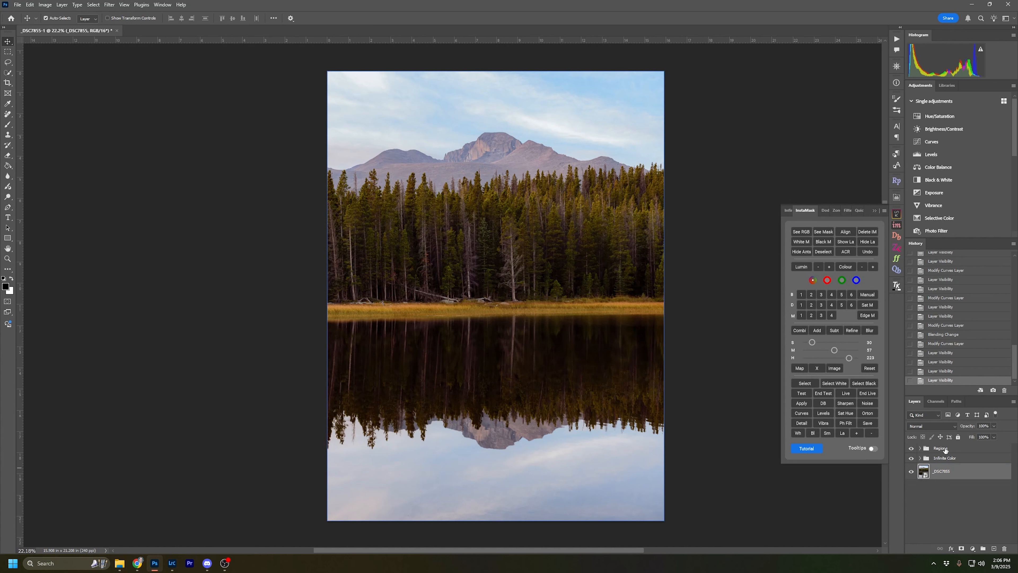
click(977, 450)
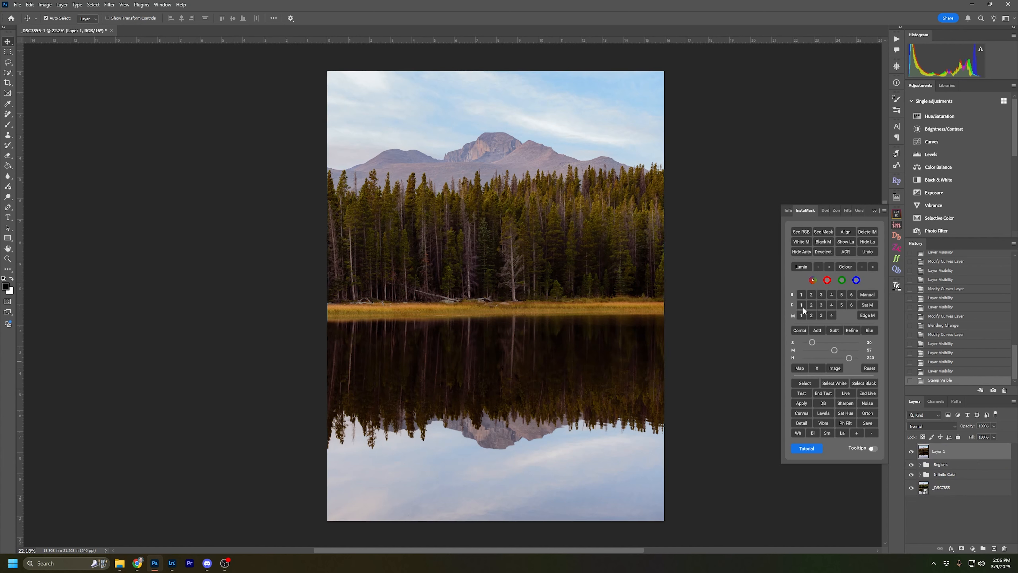
Step: Generate a Darks 4 luminosity mask with InstaMask and output it as the mask of a new Curves layer
click(832, 305)
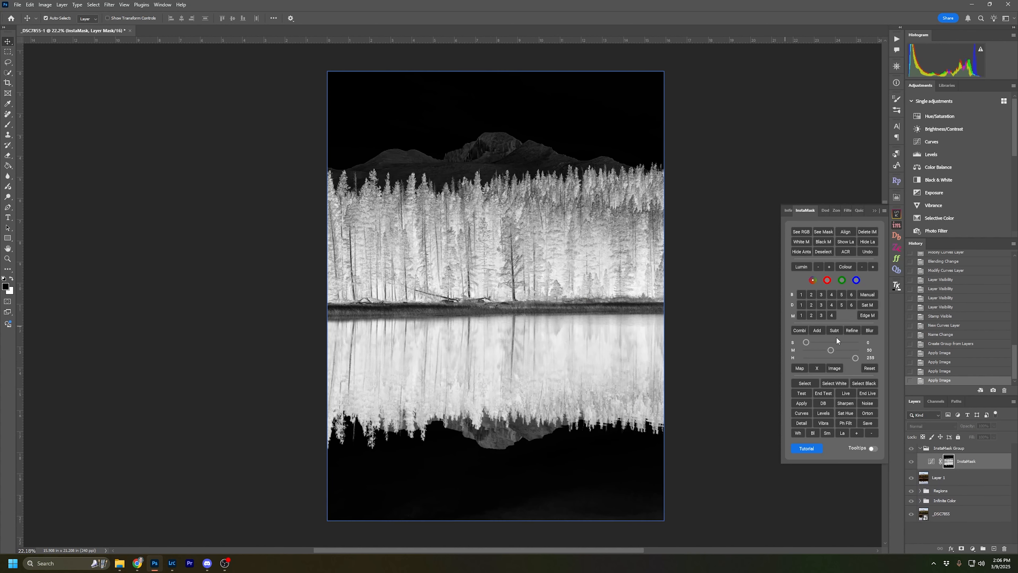
click(874, 210)
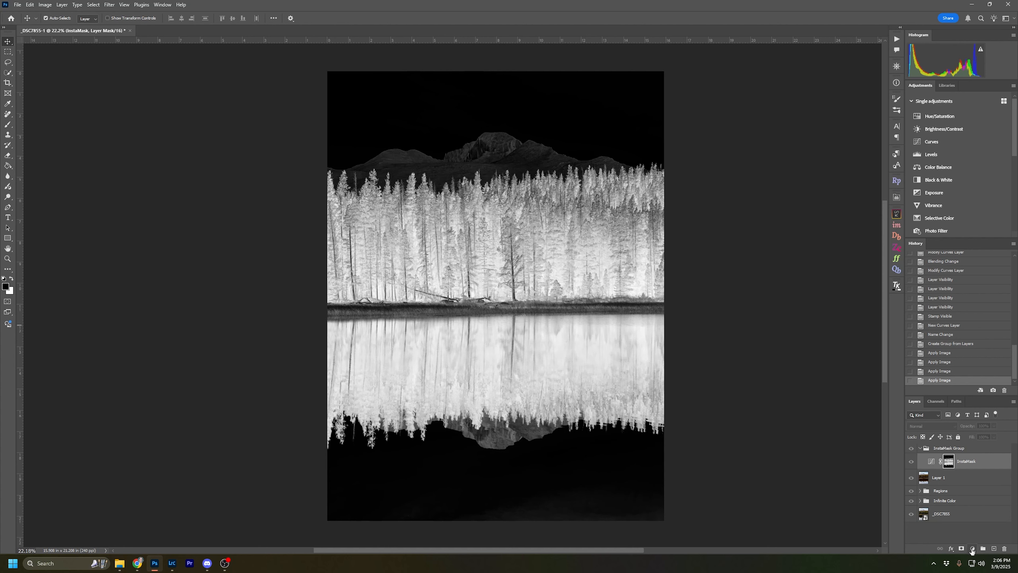
click(933, 455)
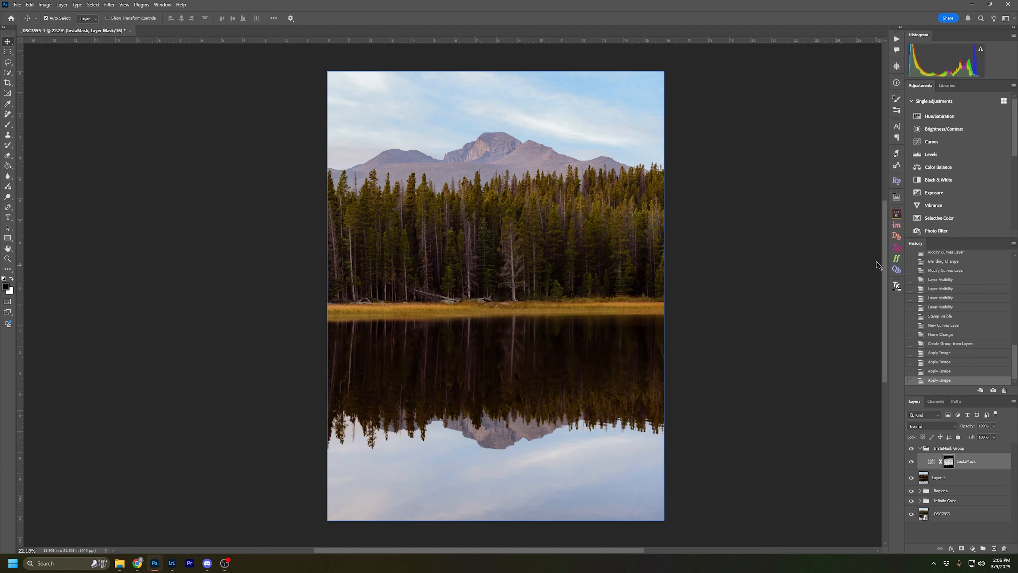
click(896, 214)
click(803, 414)
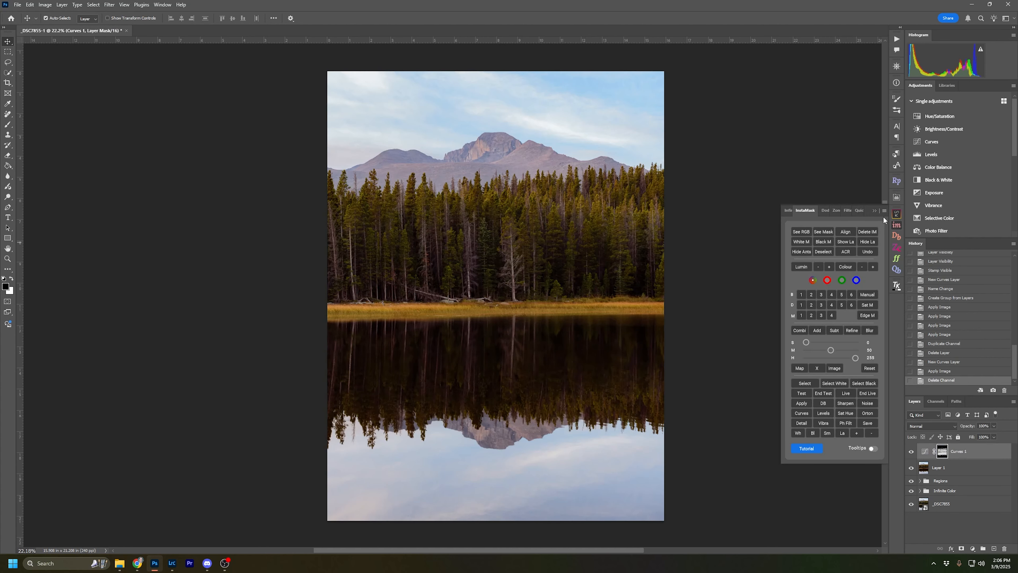
click(874, 211)
Step: Apply the Starter 5 Point preset to the Curves 1 layer, raise its black point, and compare with the layer hidden
double_click(925, 451)
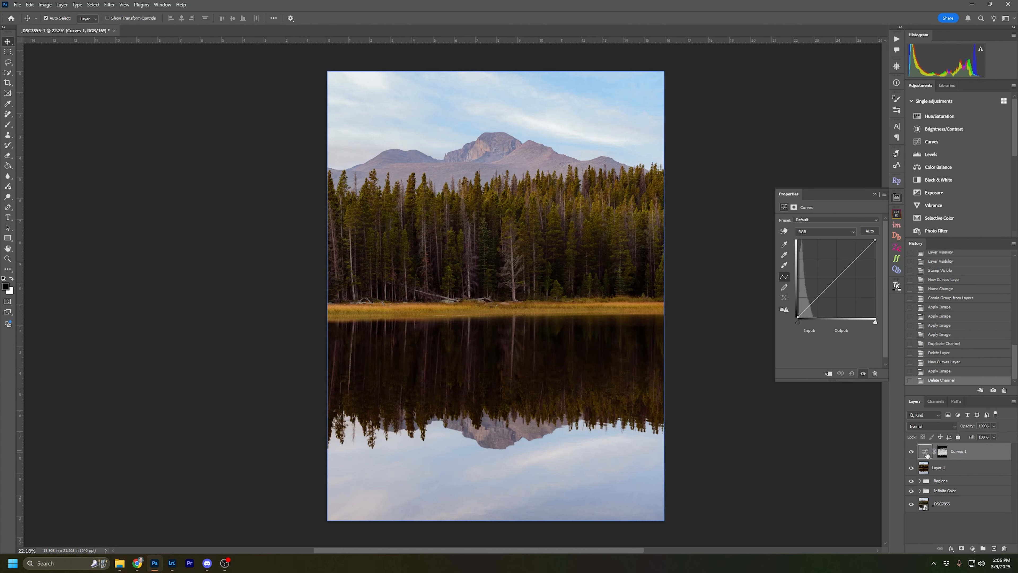
click(814, 220)
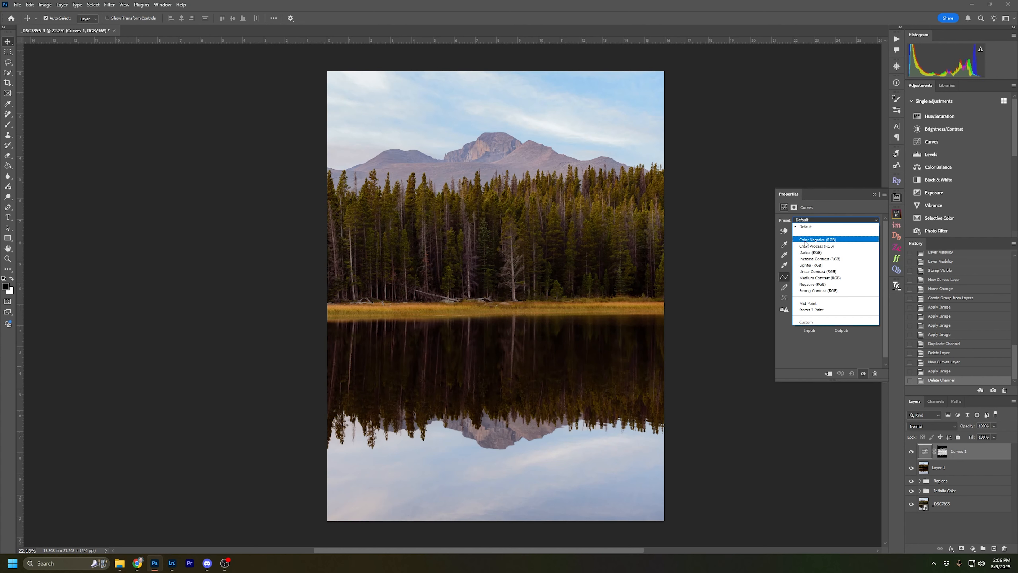
click(818, 315)
drag(797, 315, 795, 312)
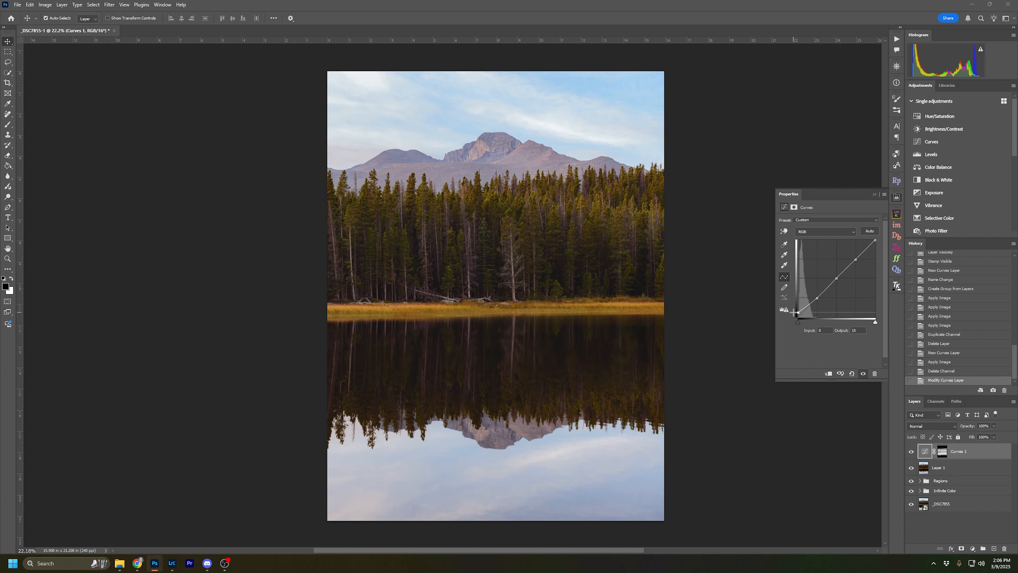
click(879, 195)
click(911, 451)
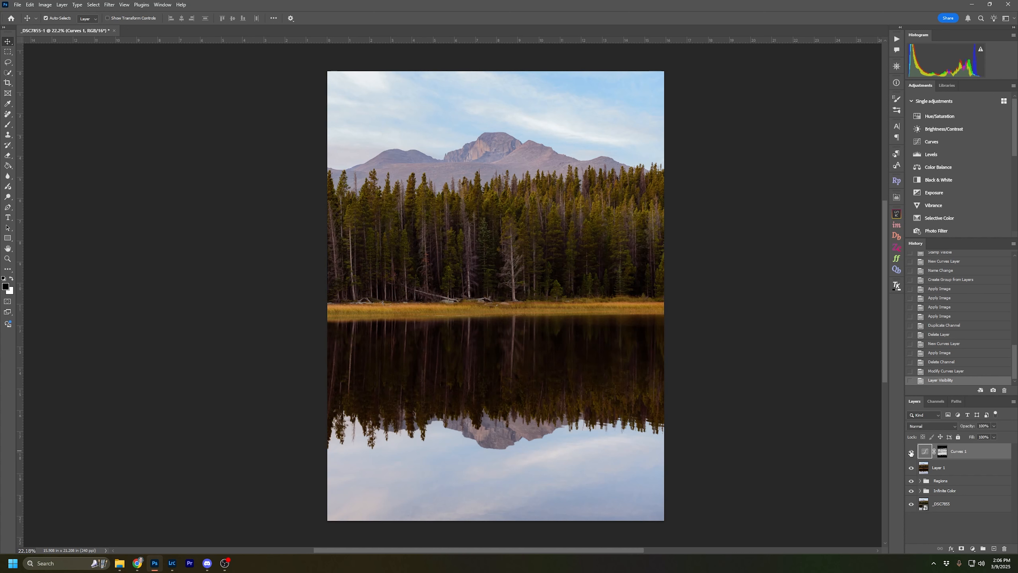
click(911, 452)
Step: Lower the Curves 1 layer's black point slightly to an output of about 12
click(926, 465)
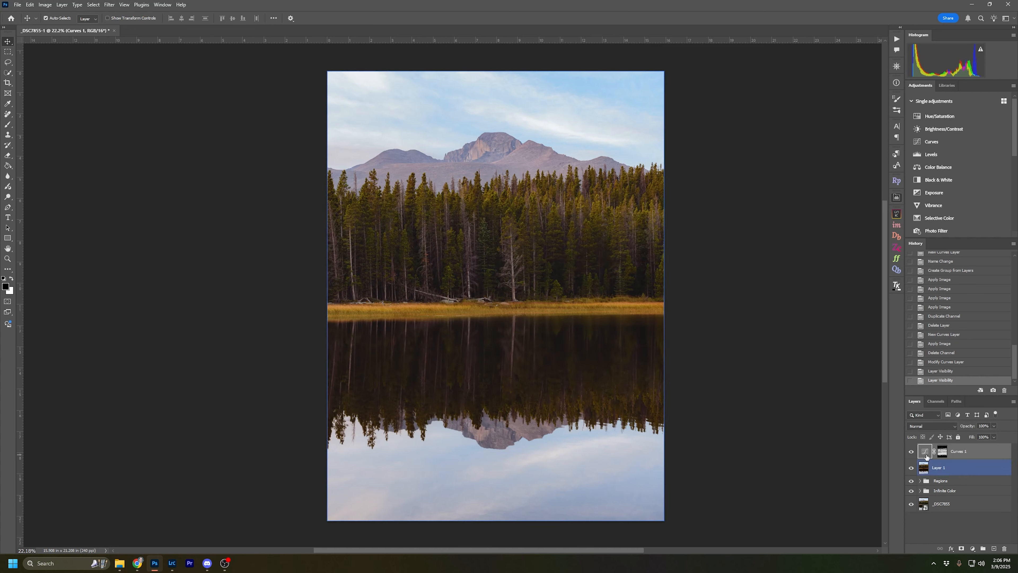
double_click(925, 452)
drag(797, 312, 797, 313)
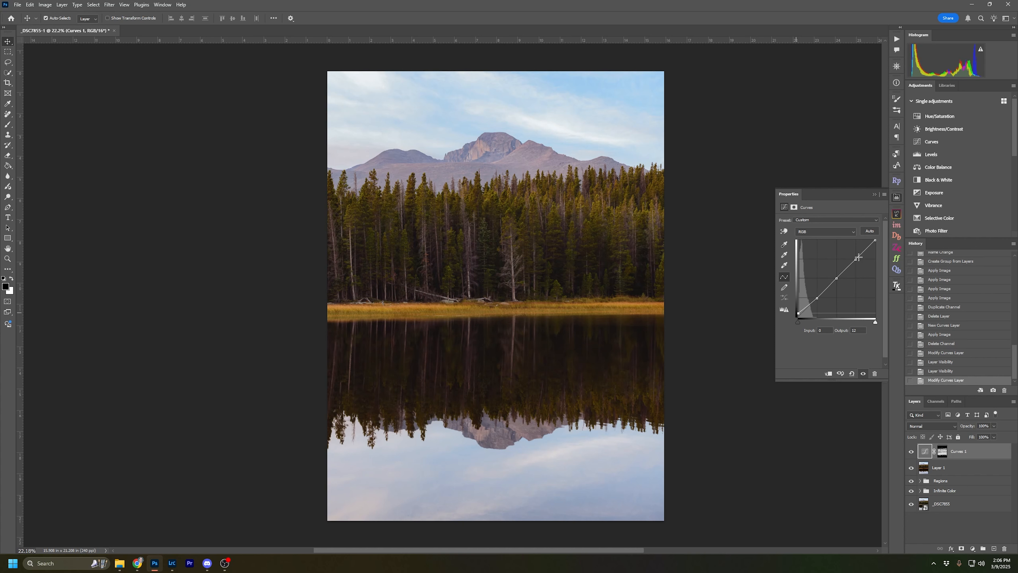
click(874, 195)
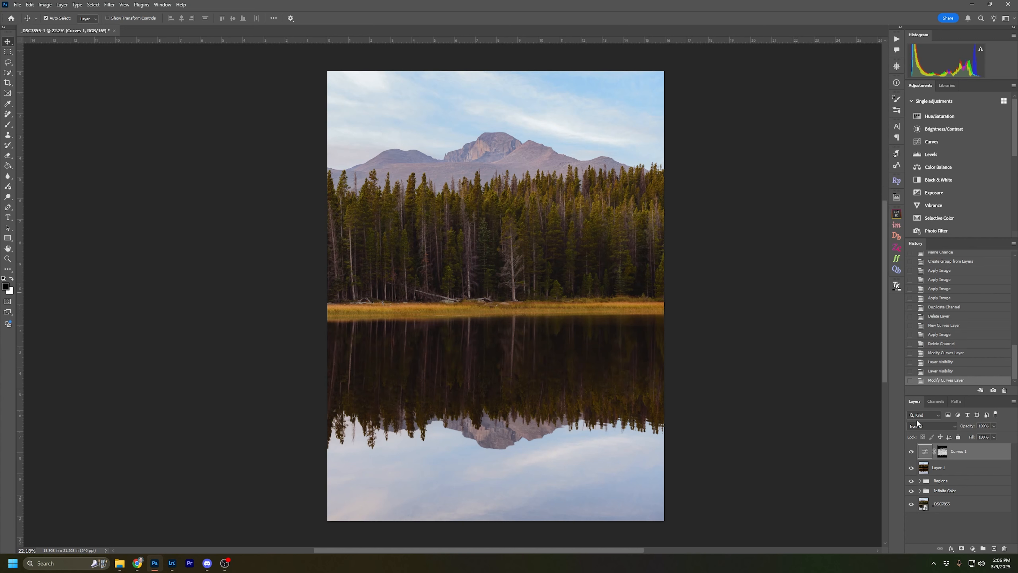
Step: Move the Curves 1 shadow point to about input 67, output 59, and compare the image with the layer hidden
double_click(930, 452)
drag(818, 300, 819, 300)
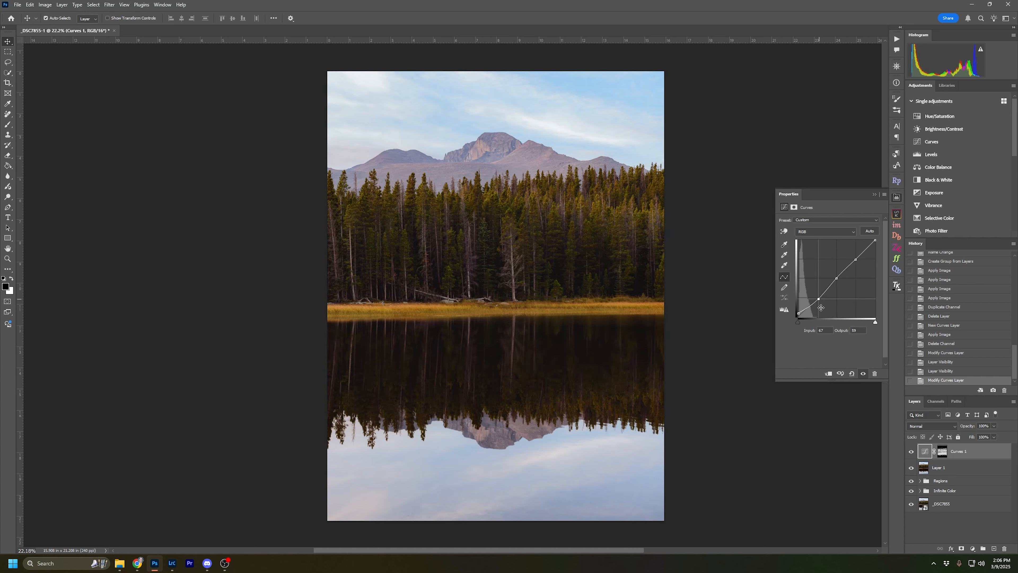
click(874, 194)
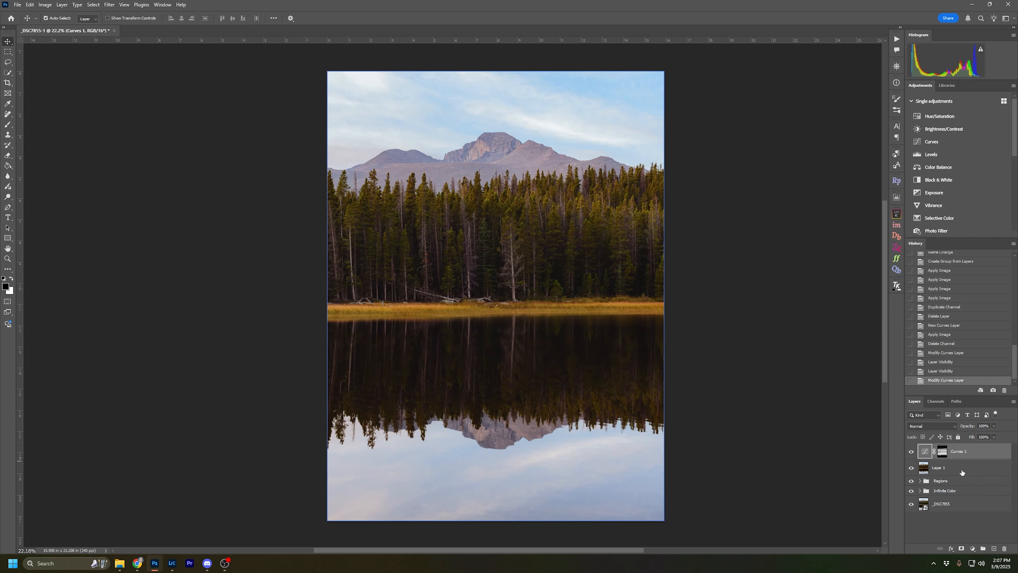
click(912, 452)
click(913, 452)
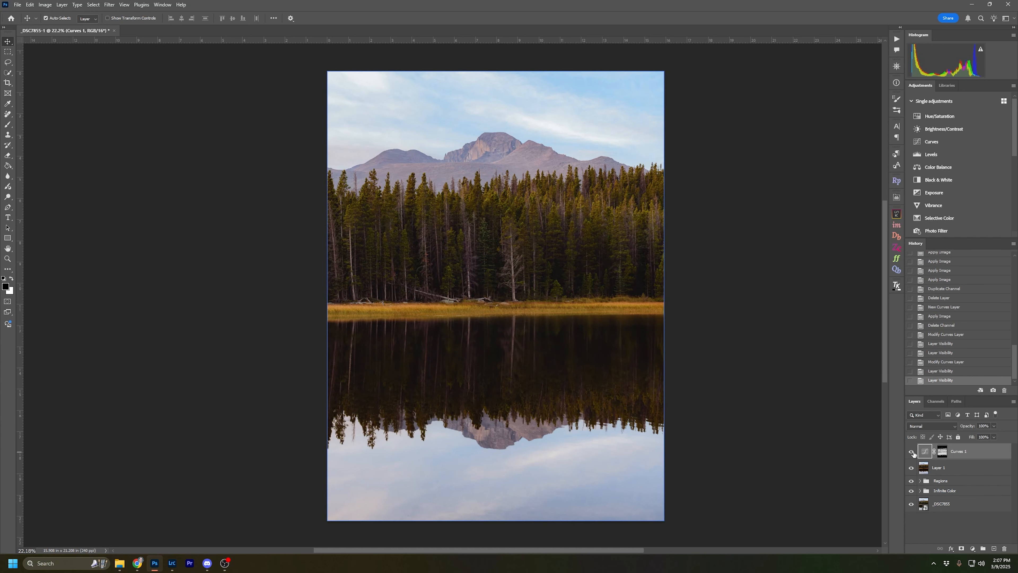
Step: Deselect the layers and flatten the image into a single Background layer
click(948, 537)
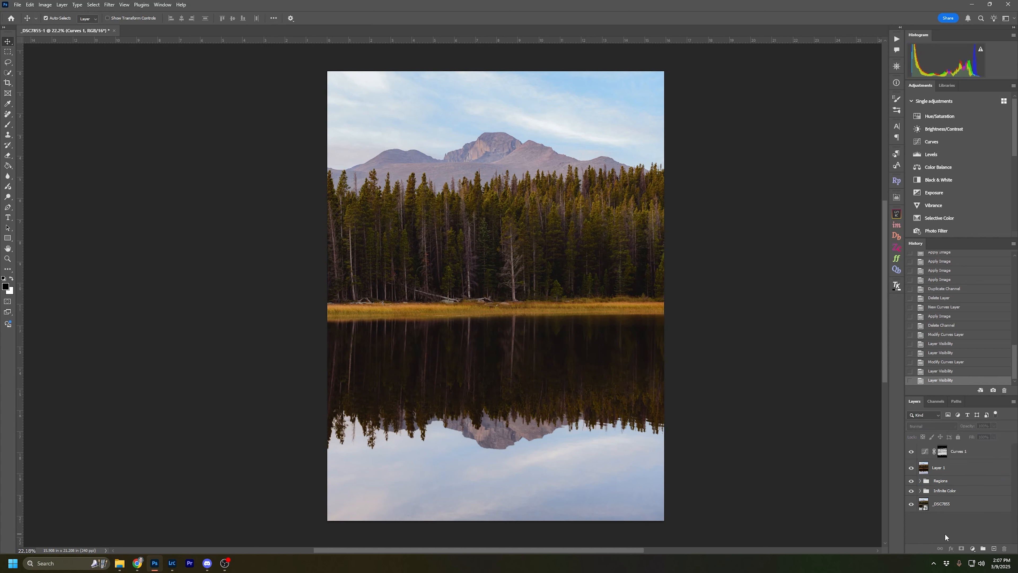
click(514, 198)
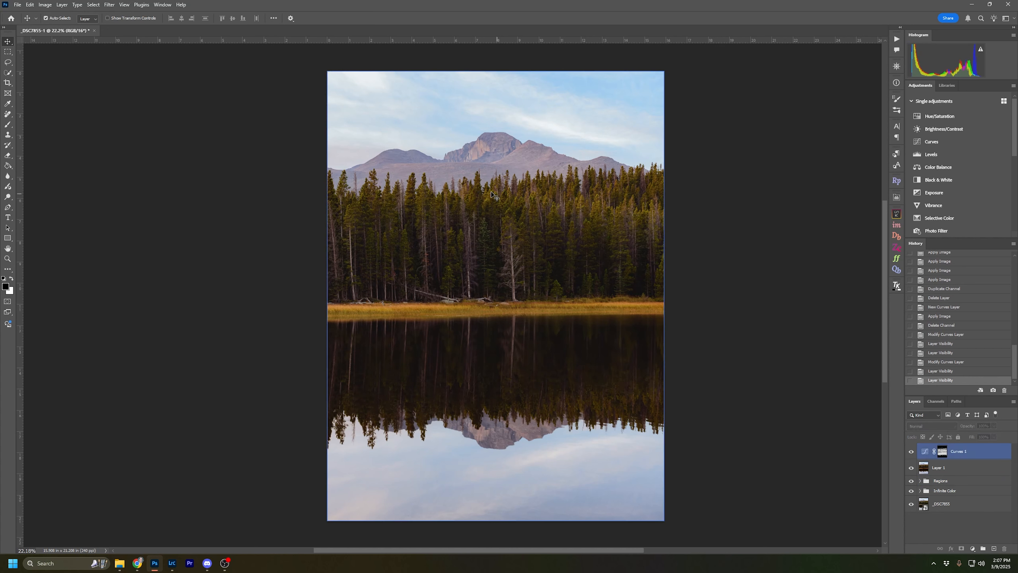
click(962, 530)
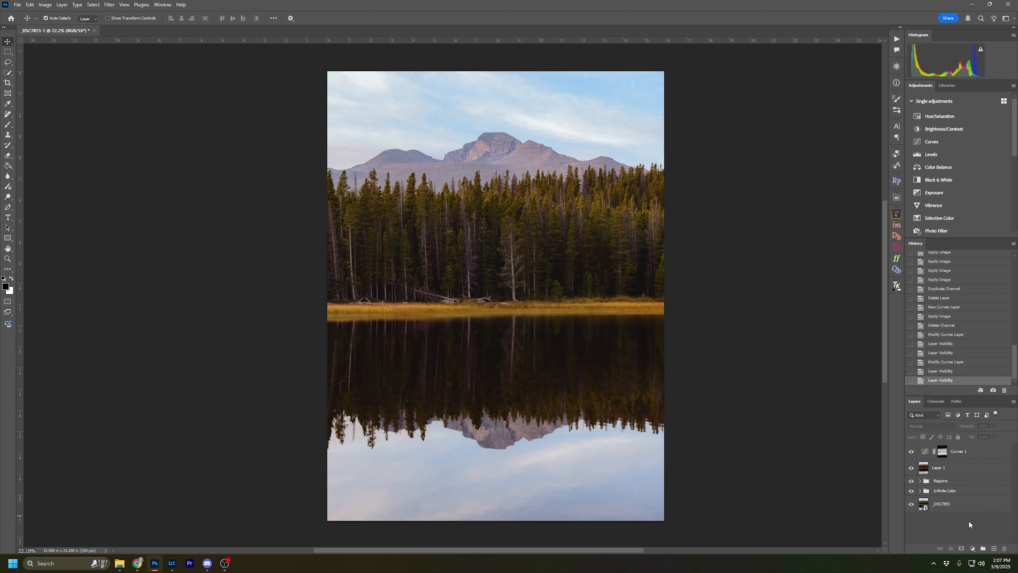
key(ctrl+shift+e)
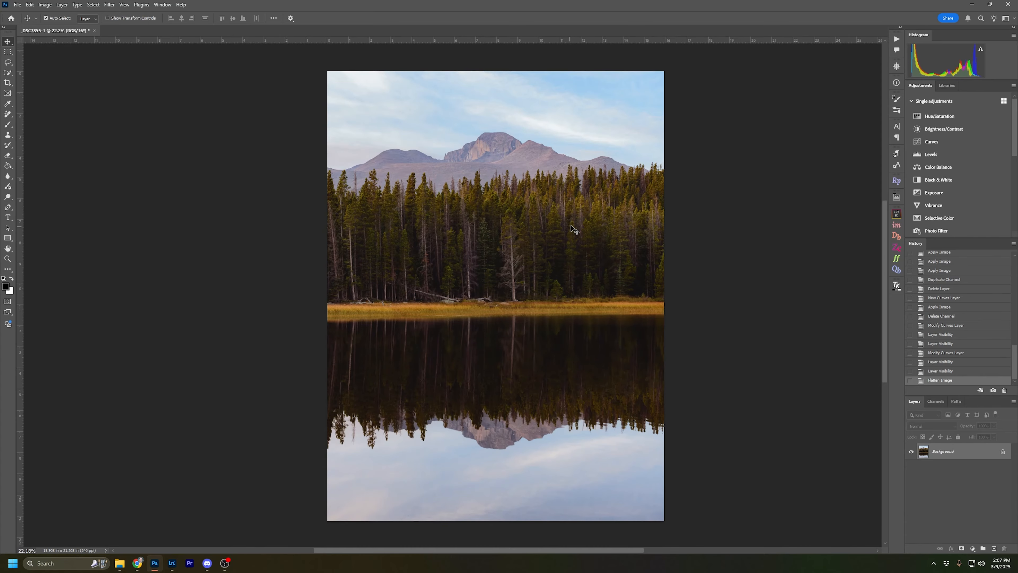
Step: Examine the treetops and forest detail below the mountain at about 121% magnification
scroll(592, 201, up, 5)
drag(488, 256, 724, 174)
drag(200, 301, 608, 193)
drag(608, 297, 676, 273)
drag(418, 194, 534, 273)
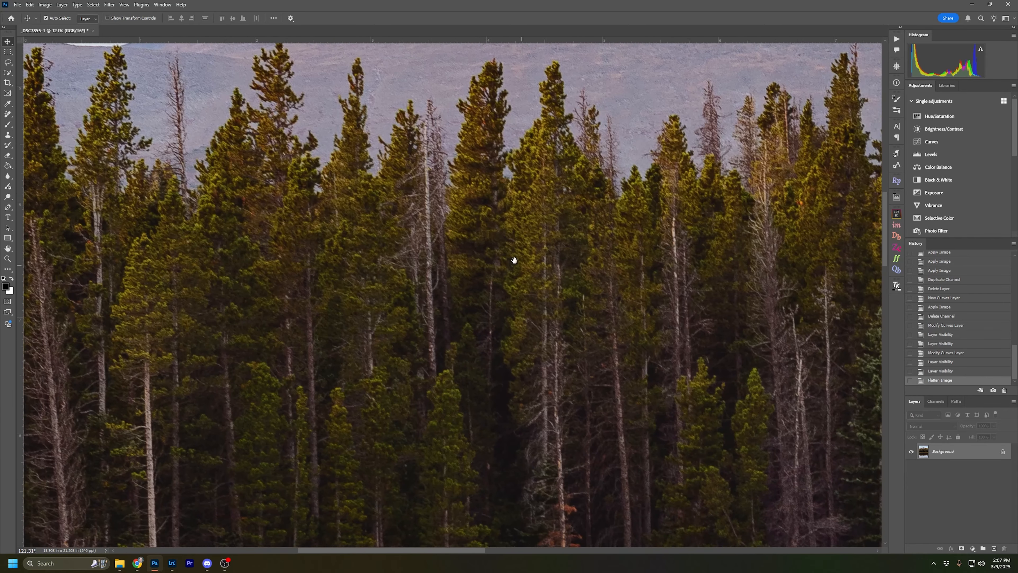
drag(490, 241, 507, 255)
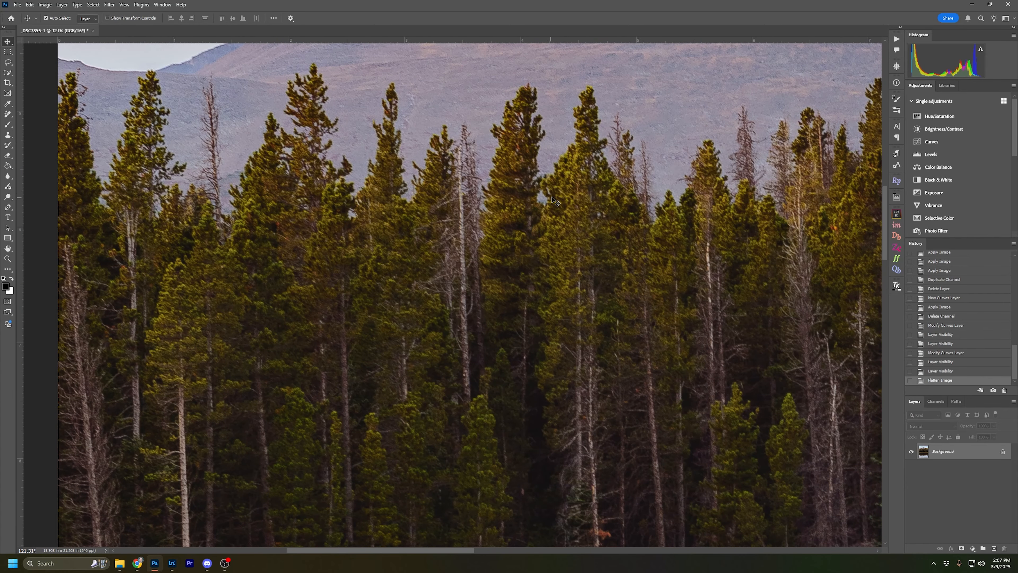
Step: Save the flattened image after reviewing the whole frame, and switch to Lightroom Classic
scroll(551, 199, down, 12)
drag(552, 200, 410, 267)
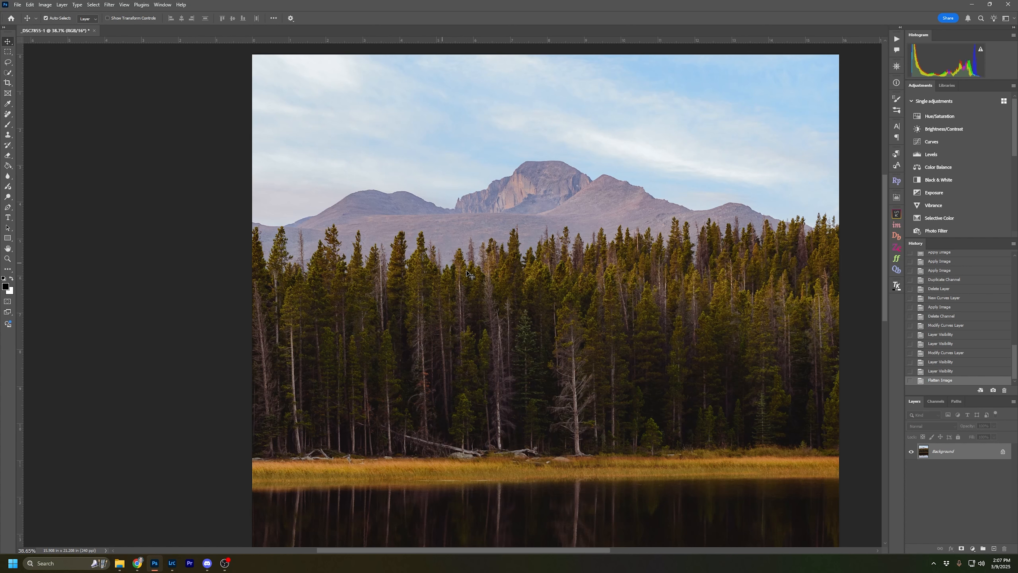
scroll(499, 294, down, 3)
drag(497, 309, 499, 245)
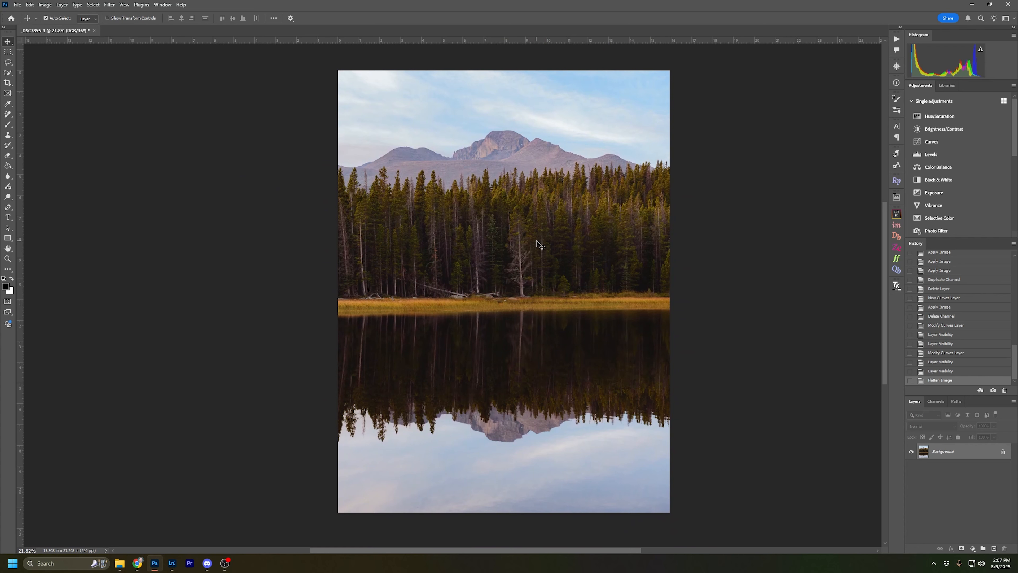
drag(517, 228, 501, 230)
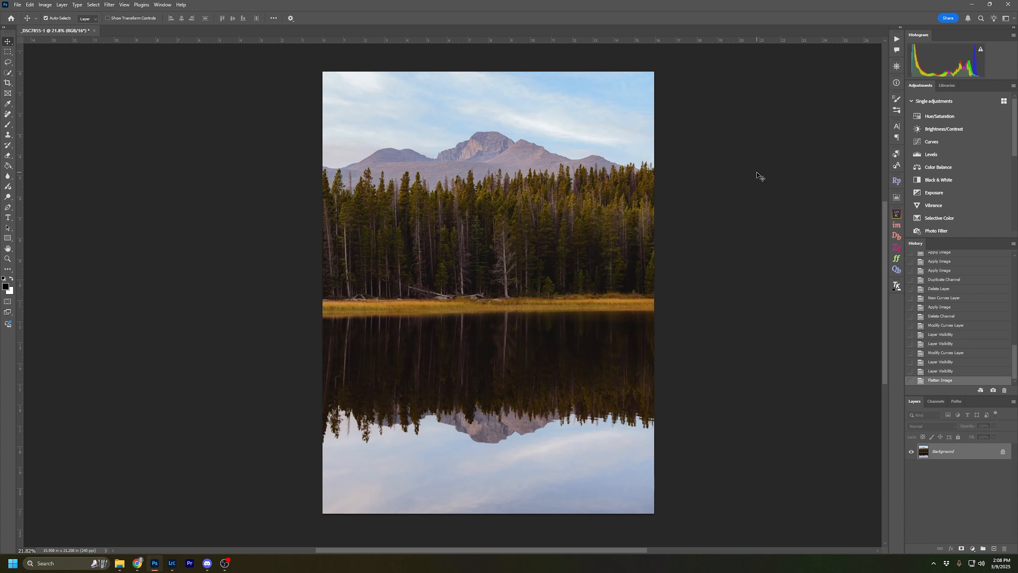
key(ctrl+s)
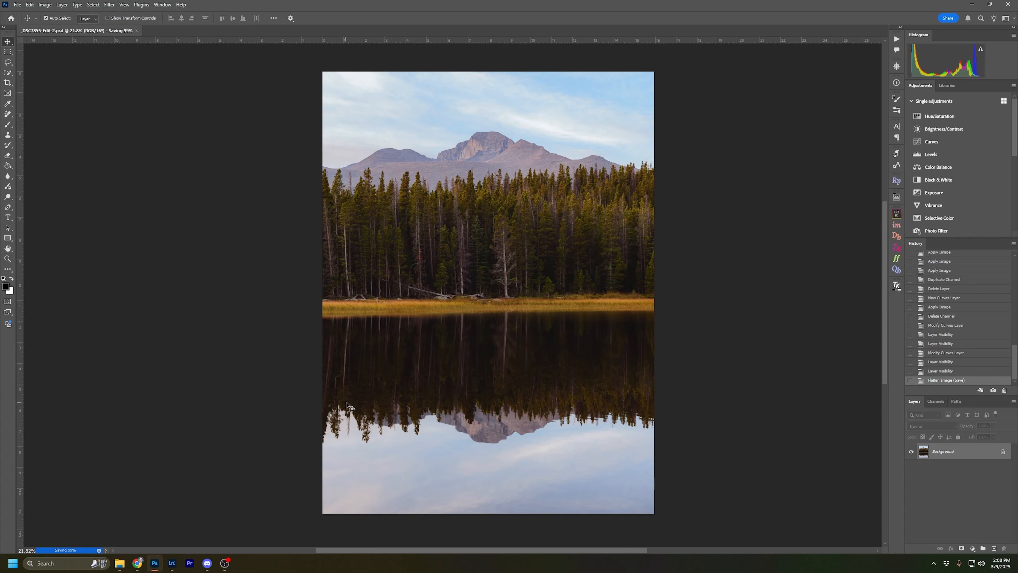
click(172, 567)
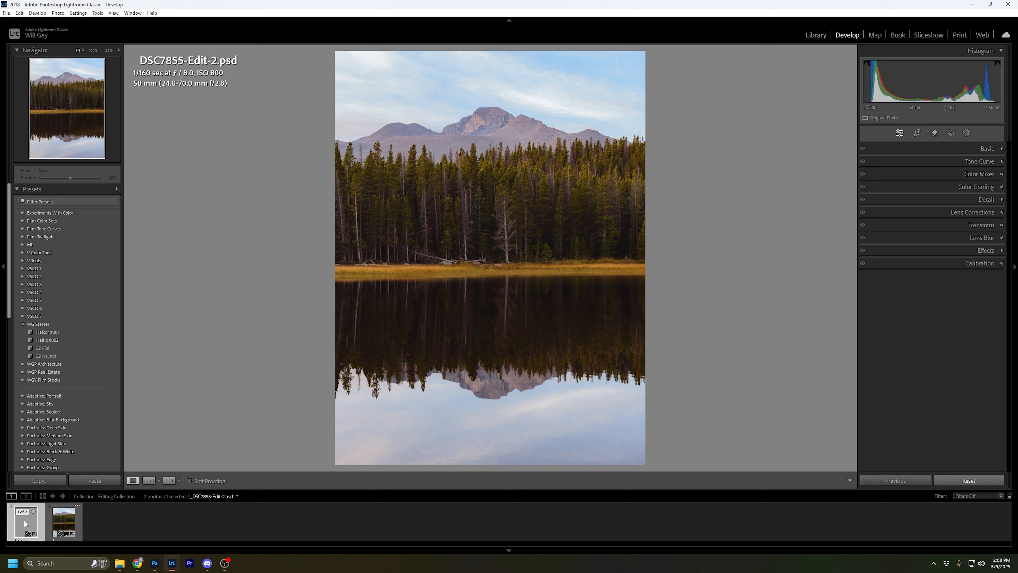
Step: Create a virtual copy of the raw photo _DSC7855.NEF and reset the copy's develop settings
right_click(58, 524)
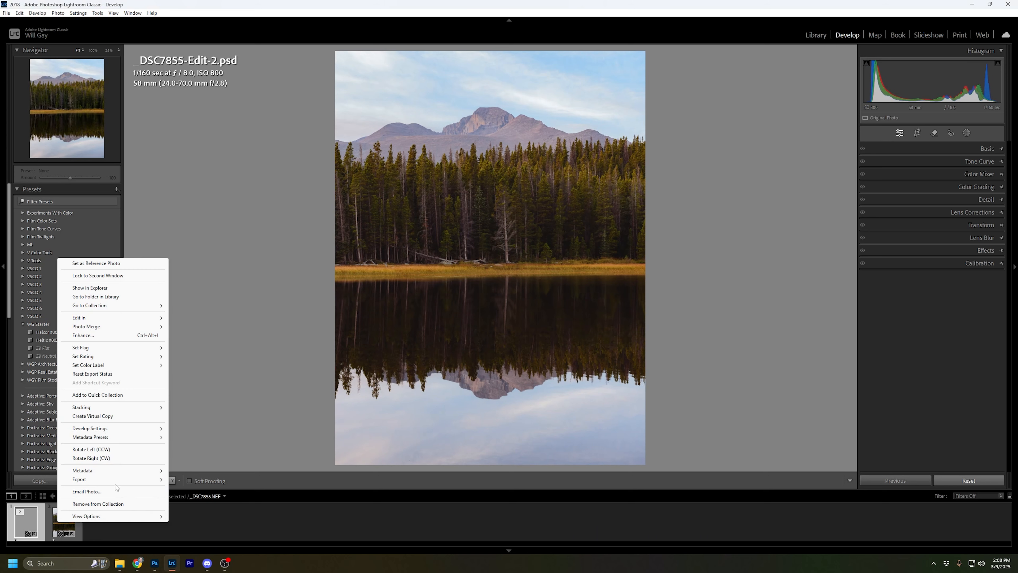
click(93, 416)
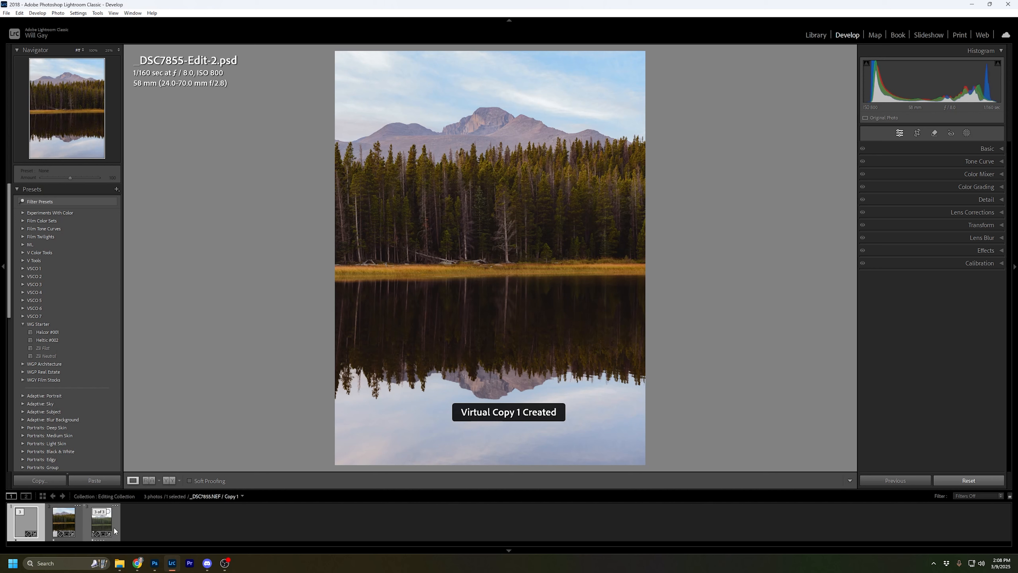
click(102, 527)
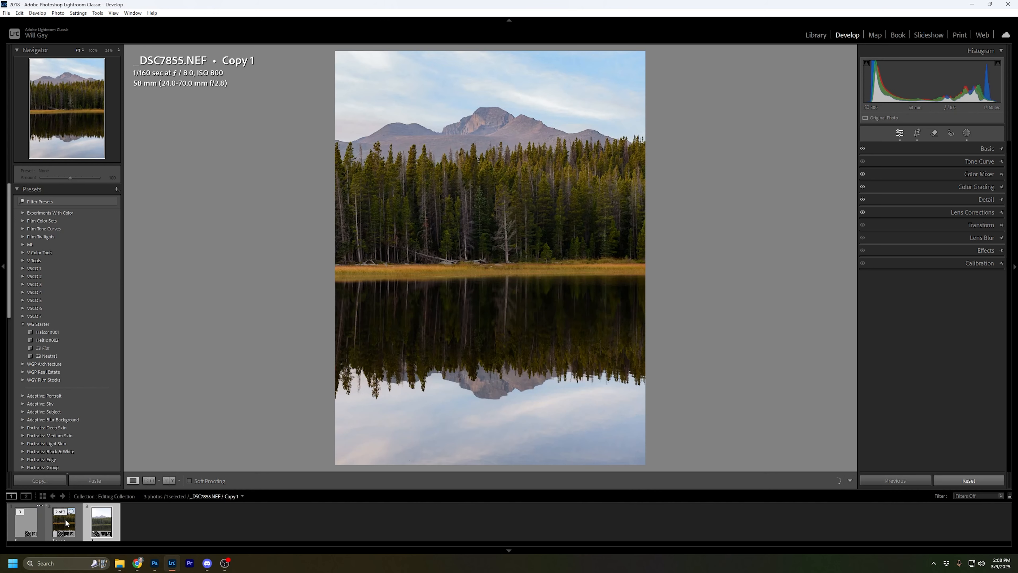
ctrl+click(102, 526)
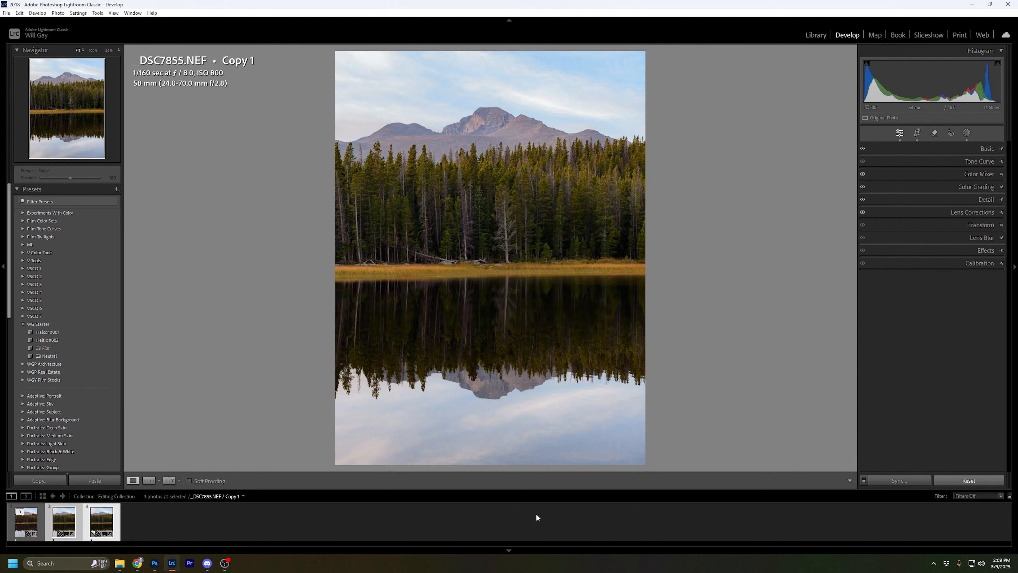
click(103, 523)
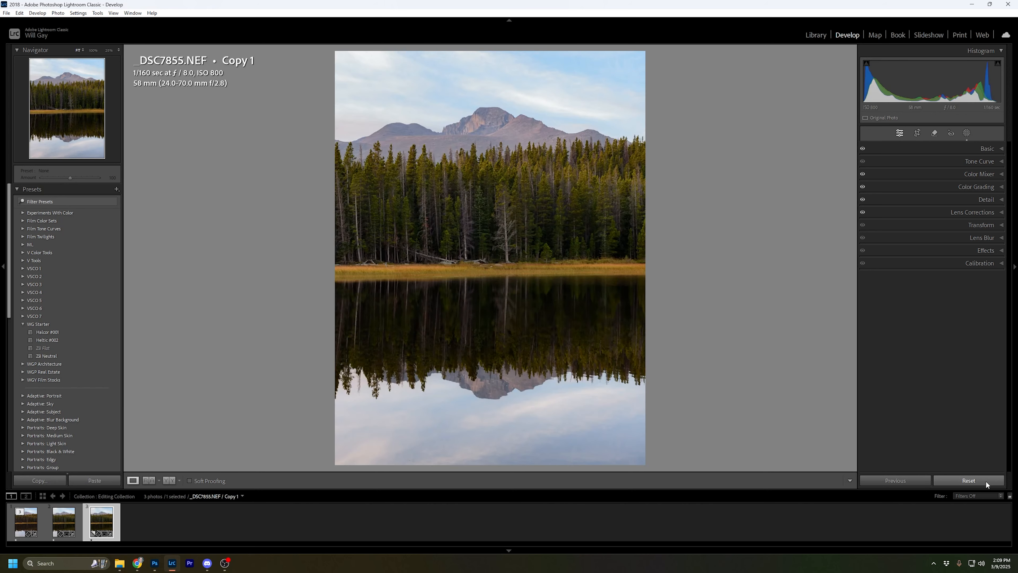
Step: Synchronize only the Crop settings from the edited _DSC7855.NEF to its virtual copy, and display the copy
ctrl+click(65, 527)
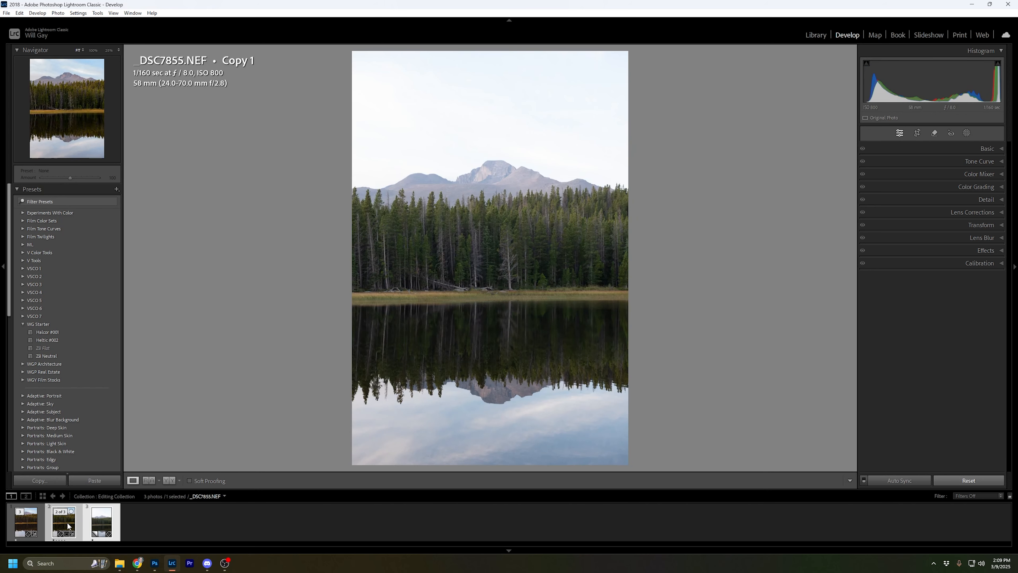
click(908, 484)
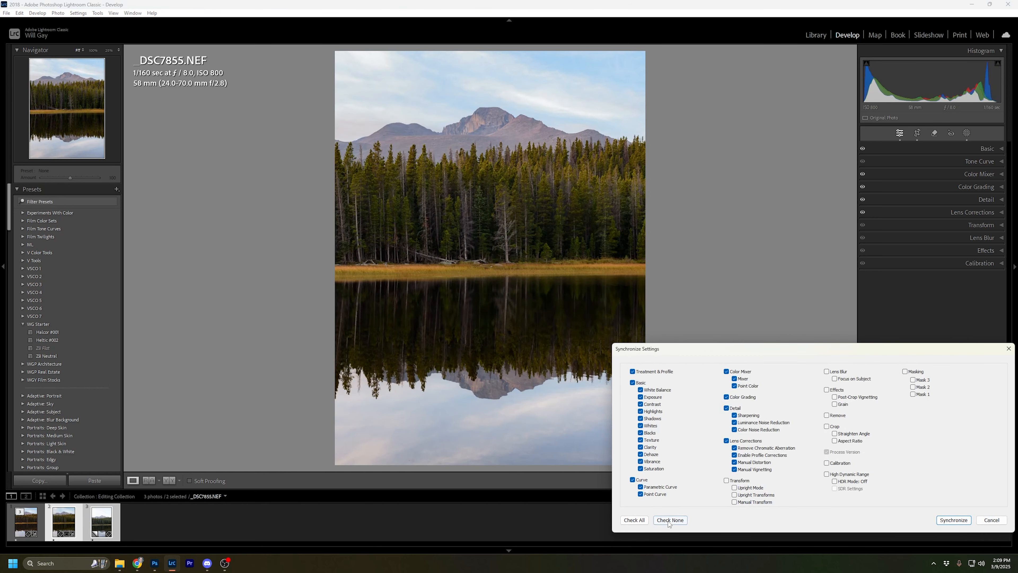
click(670, 519)
click(827, 426)
click(954, 519)
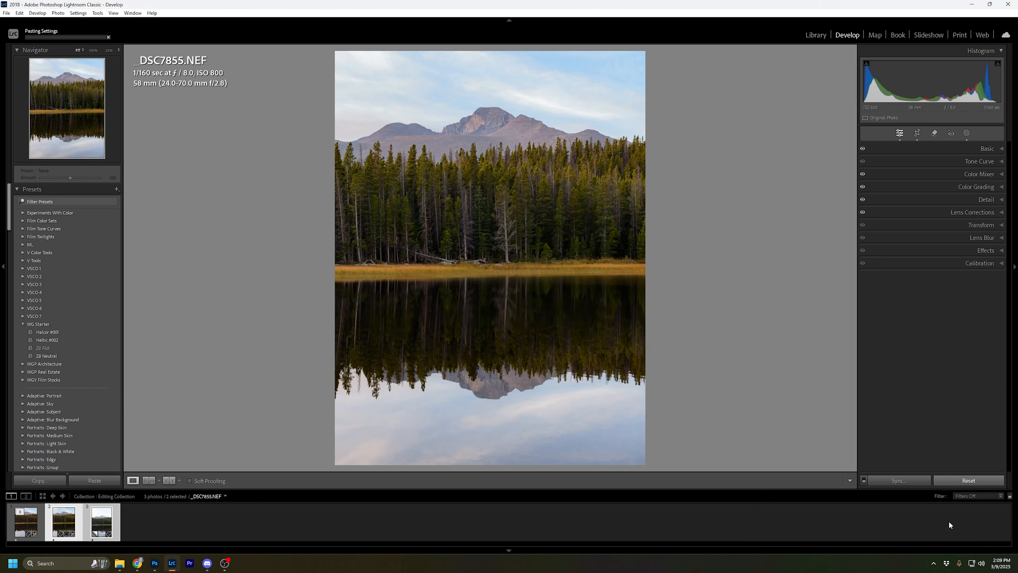
click(103, 523)
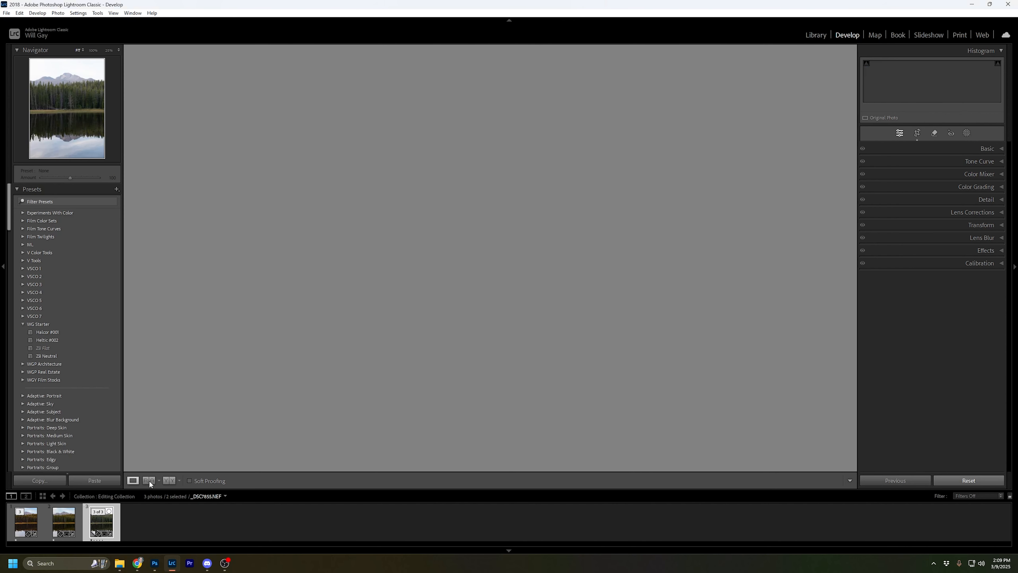
Step: Show _DSC7855-Edit-2.psd as the active photo in Reference View, with the virtual copy as the reference photo
click(25, 522)
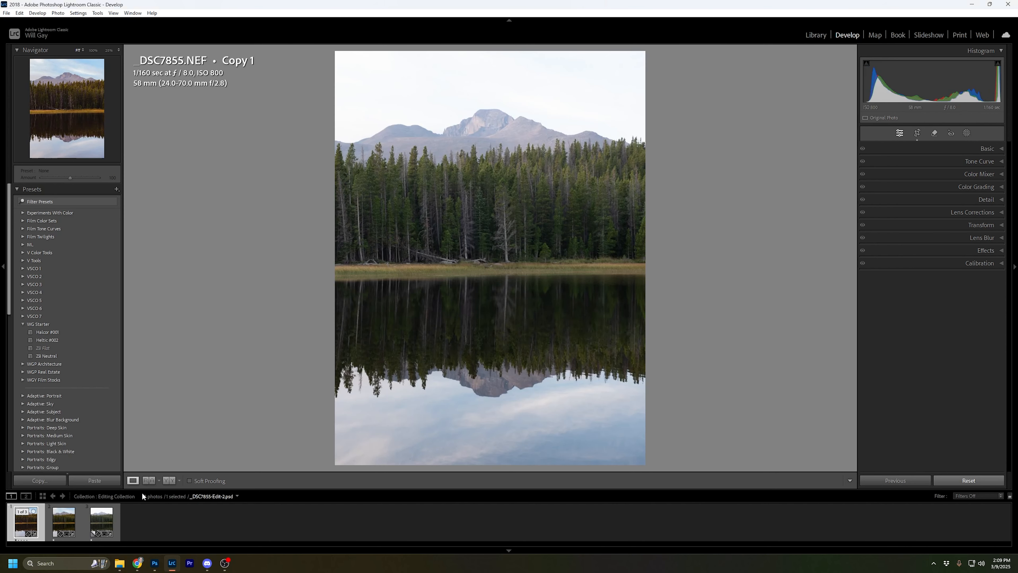
click(149, 480)
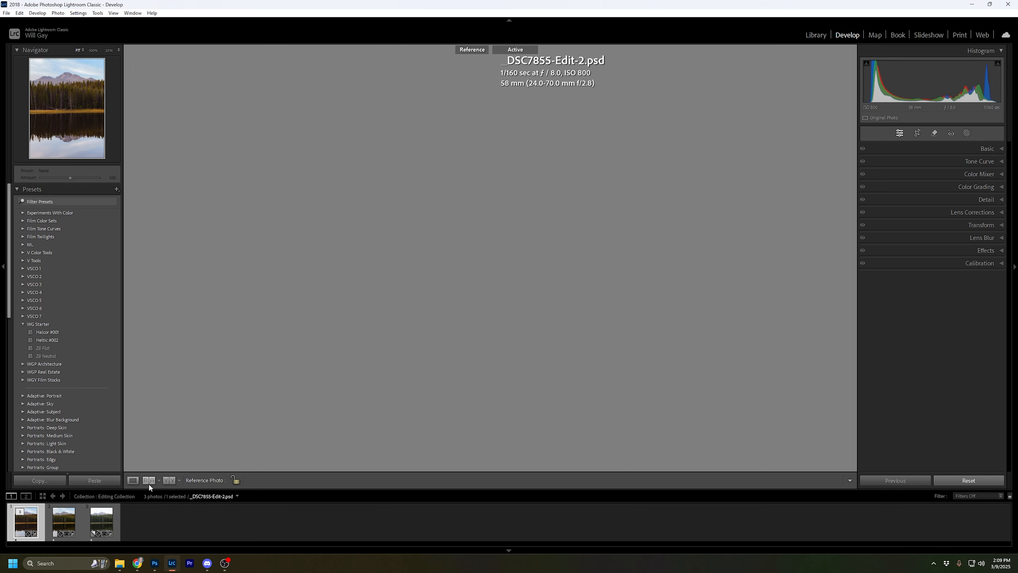
drag(101, 521, 293, 337)
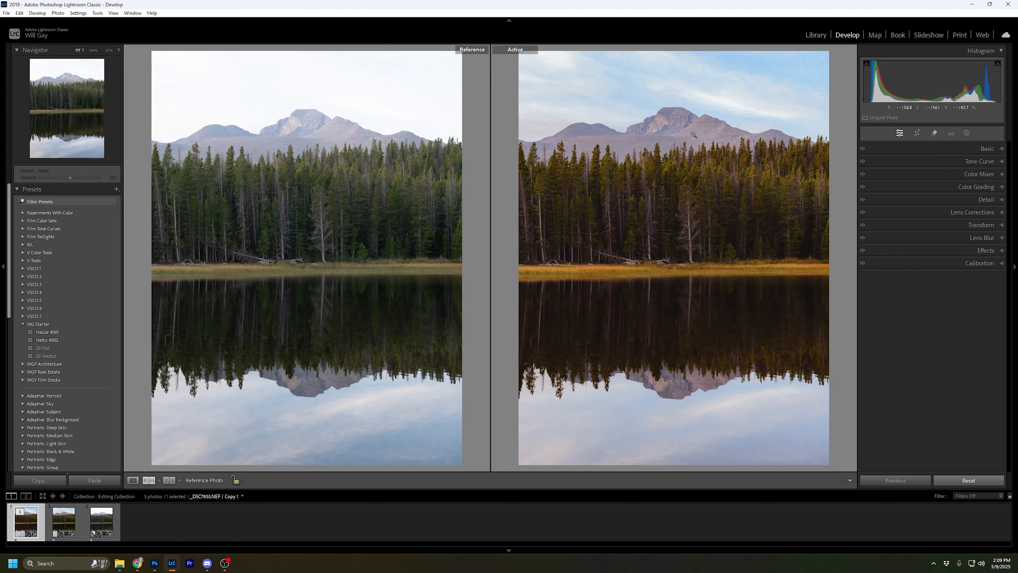
Step: Compare the mountain and treetops in both photos at 100% magnification, aligning the two views, and return to the full frames
click(641, 144)
drag(650, 151, 654, 228)
drag(318, 169, 313, 222)
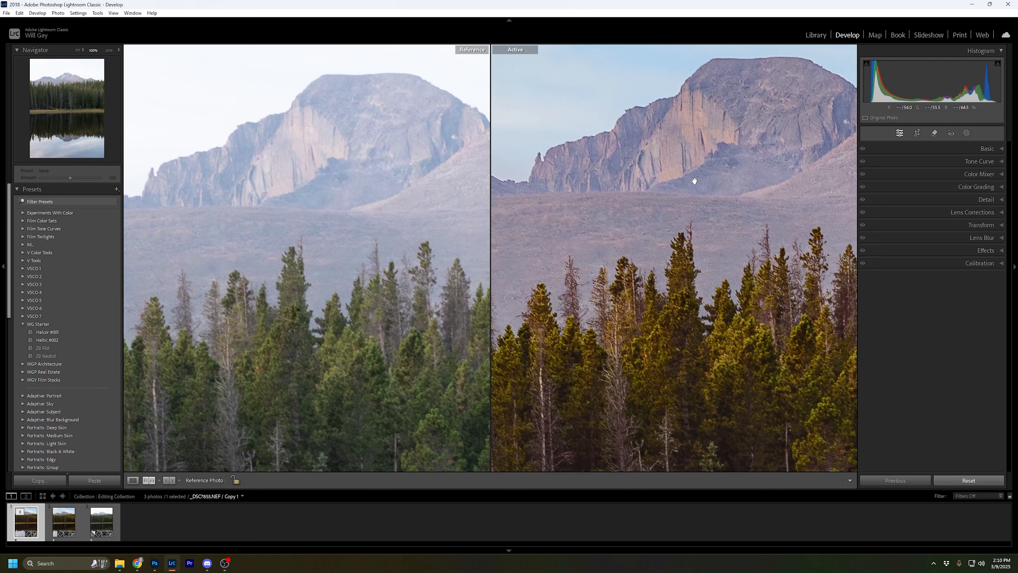
drag(820, 123, 789, 143)
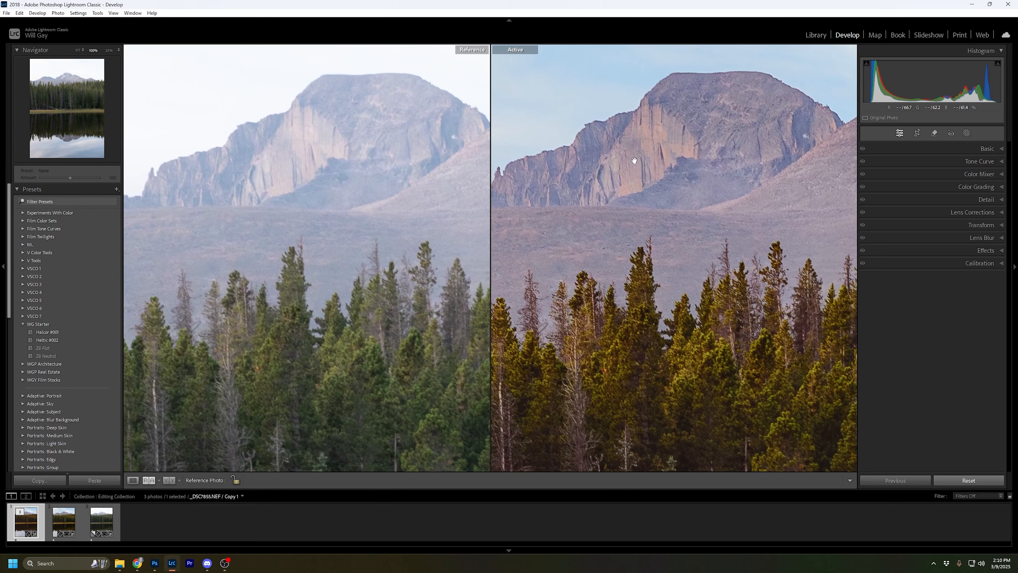
drag(634, 160, 658, 157)
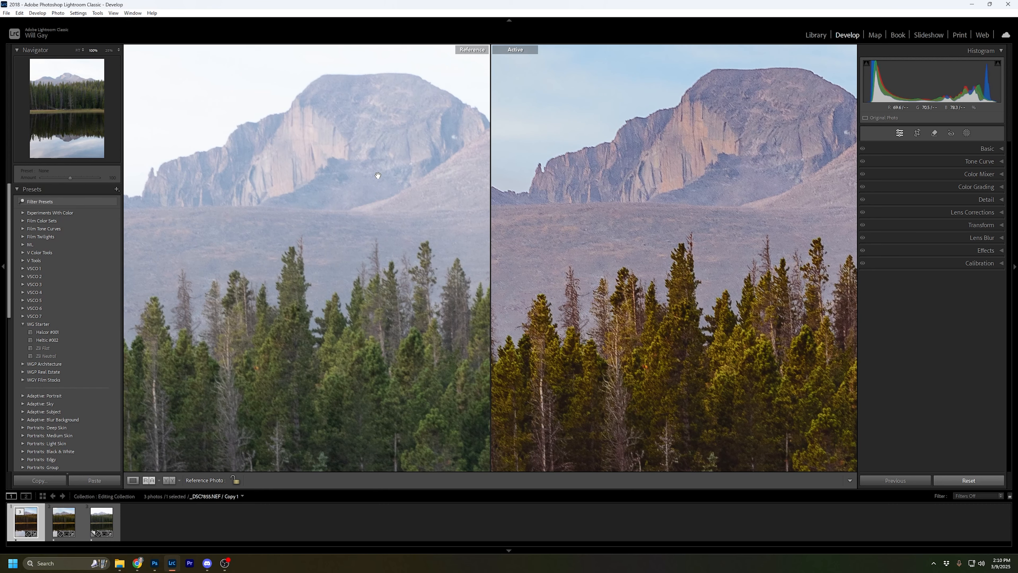
click(578, 187)
click(337, 190)
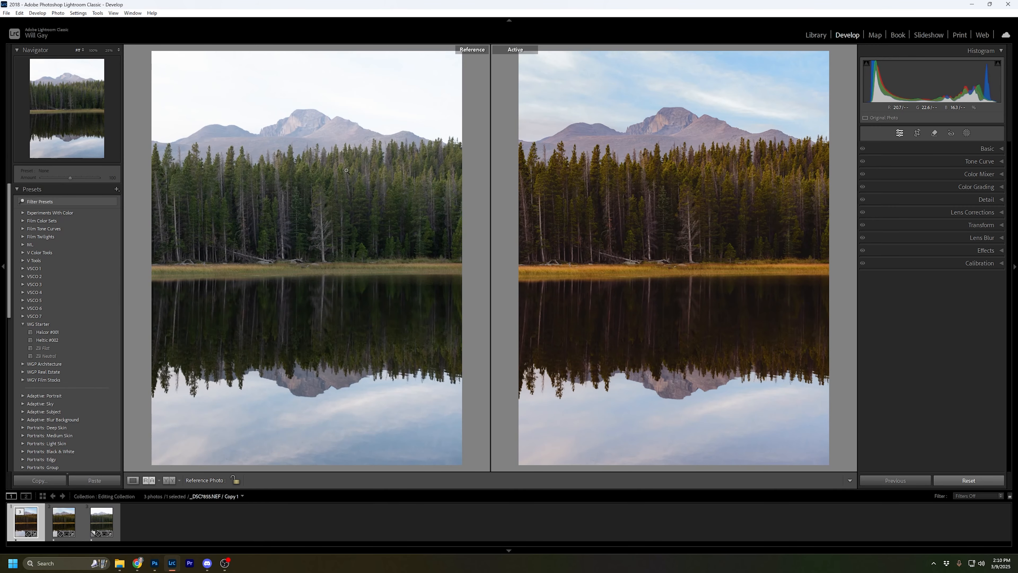